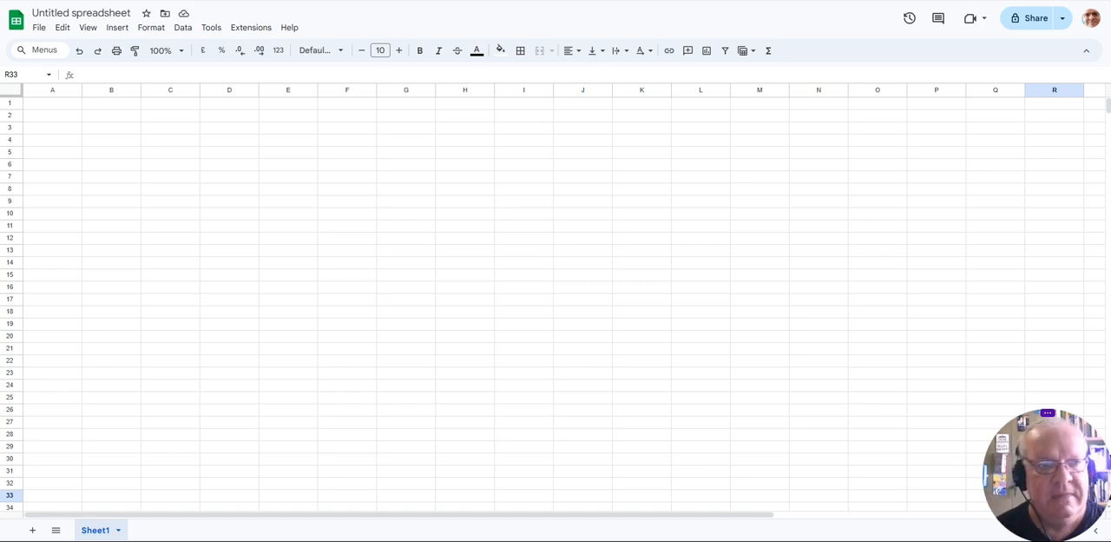
- Enter the heading BUSINESS in cell B2
left_click(100, 118)
type("BUSINESS")
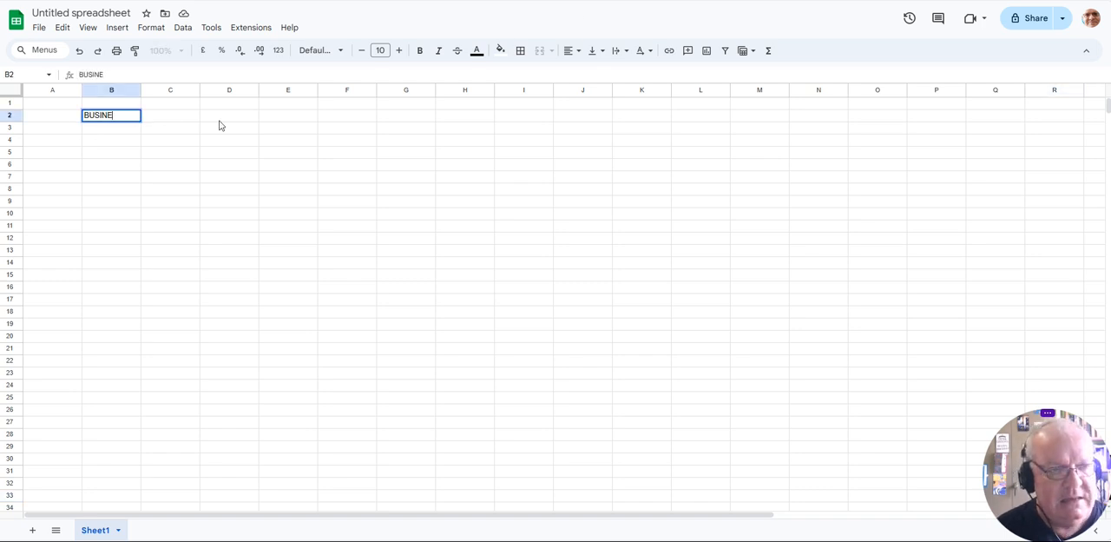
key("Tab")
key("Tab")
key("Tab")
key("Tab")
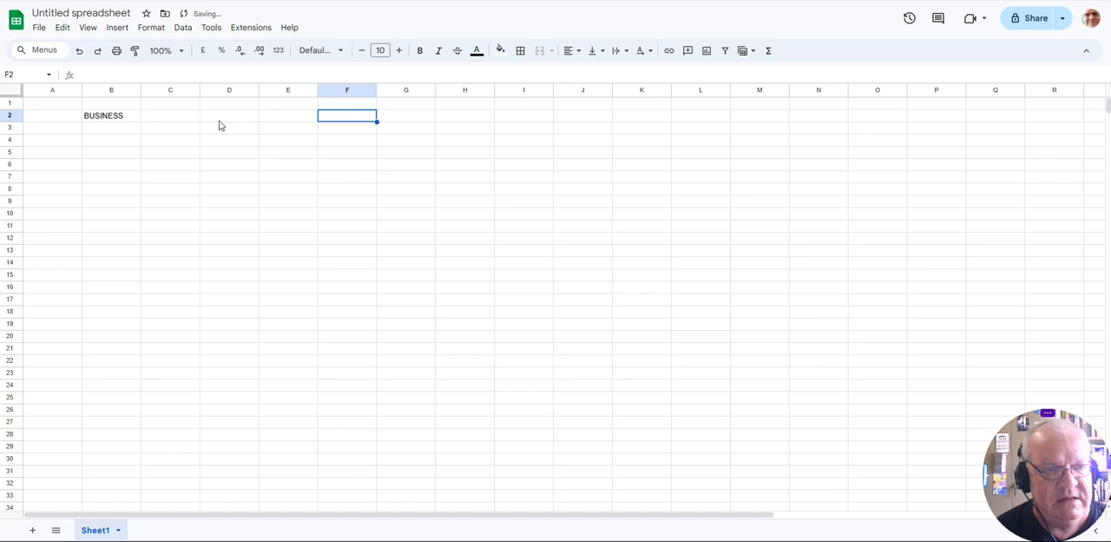
type("c")
key("BackSpace")
type("c")
key("BackSpace")
type("ciN")
key("BackSpace")
key("BackSpace")
key("BackSpace")
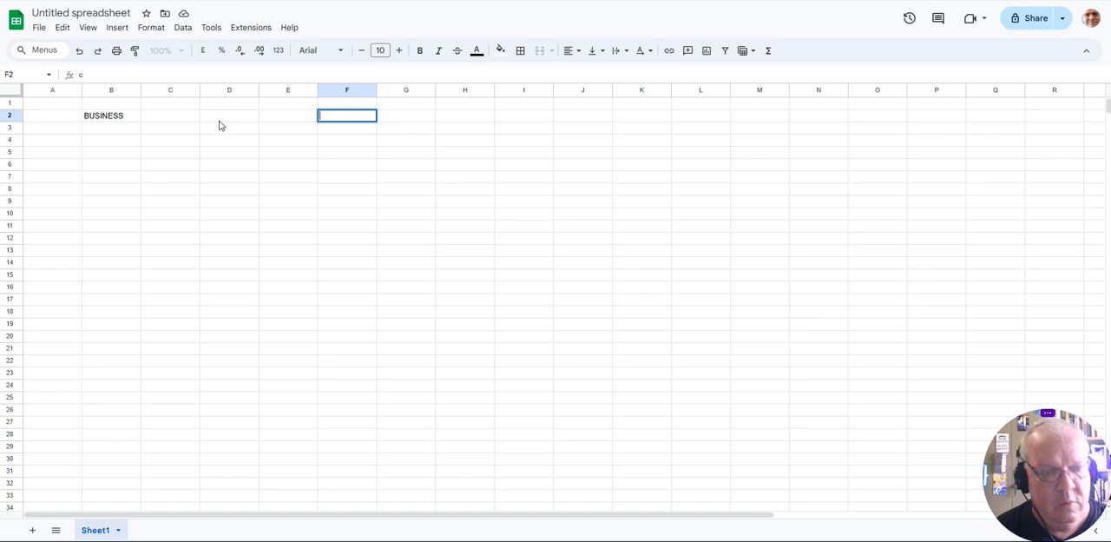
type("cin")
key("BackSpace")
key("BackSpace")
key("BackSpace")
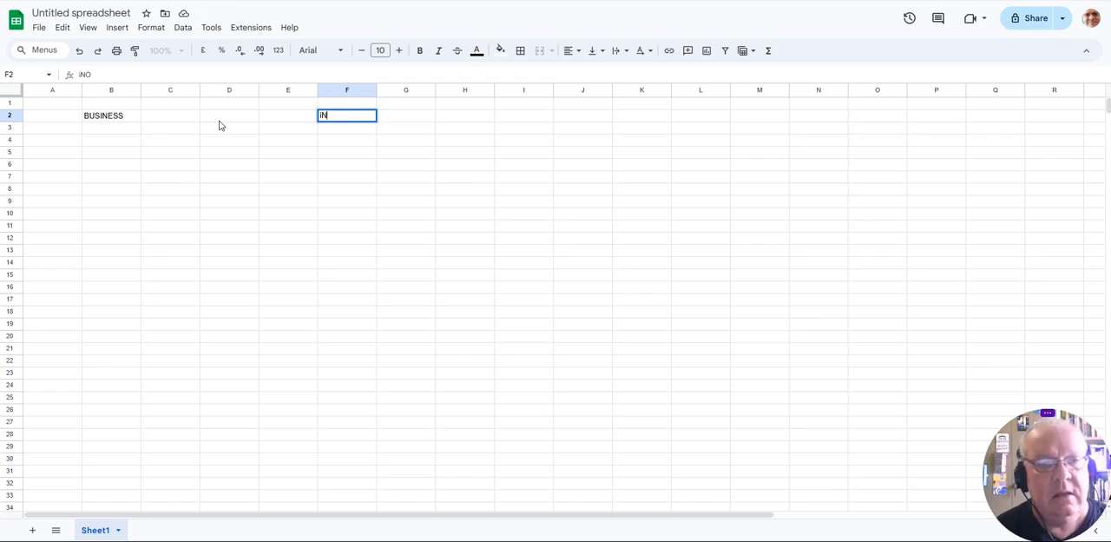
- Enter the column heading Income in cell F2
type("Income")
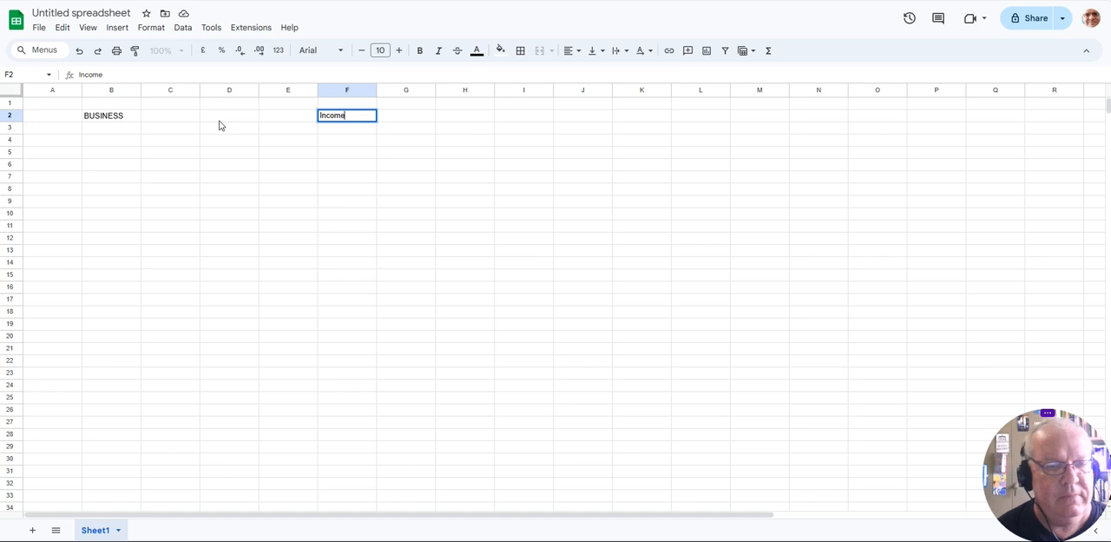
left_click(220, 125)
key("Left")
key("Right")
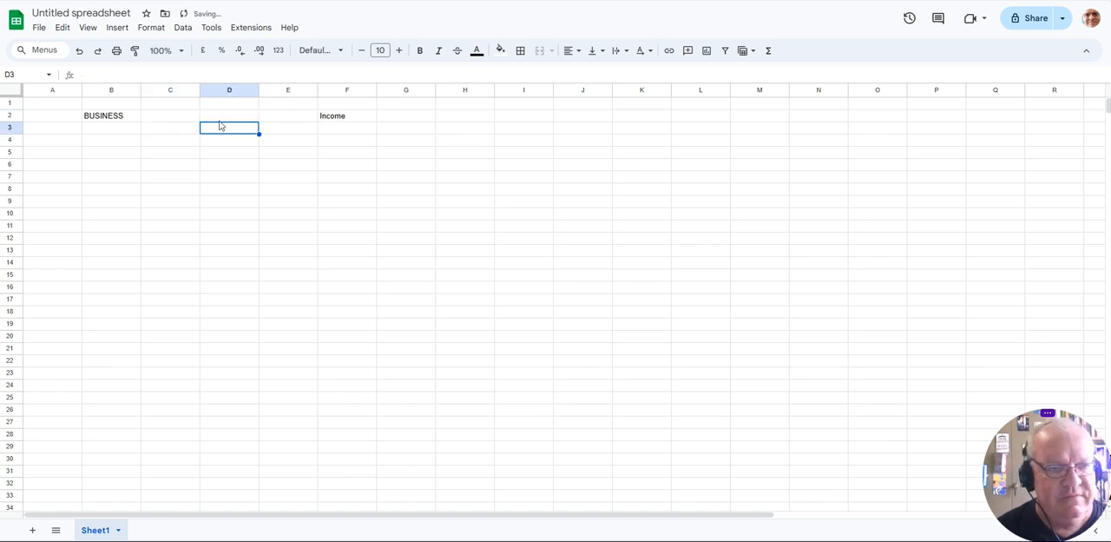
key("Left")
key("Right")
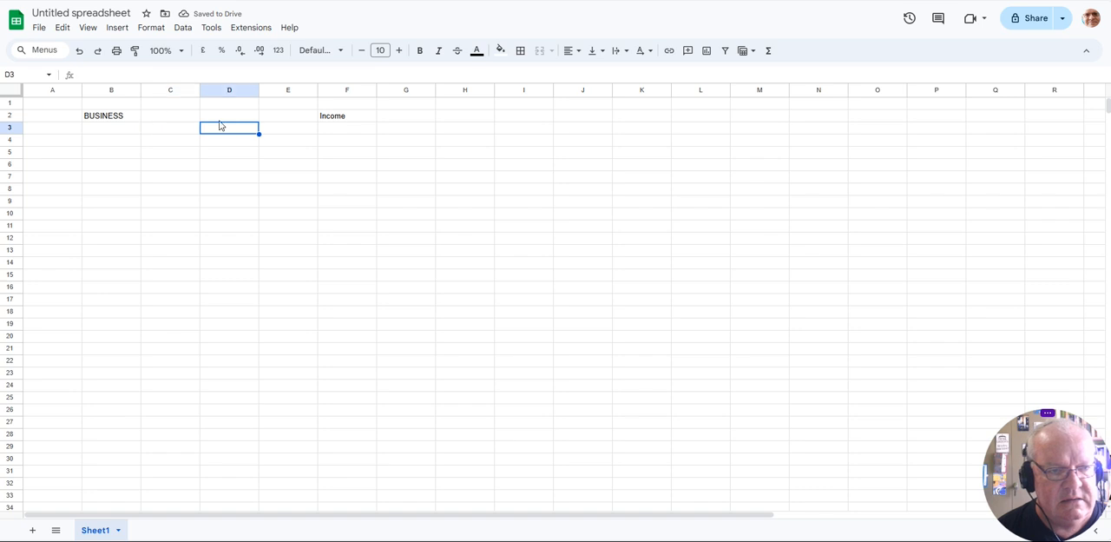
- Add a Product row with the label in C3, 250 in D3 and 20 in E3
key("Left")
type("Pr")
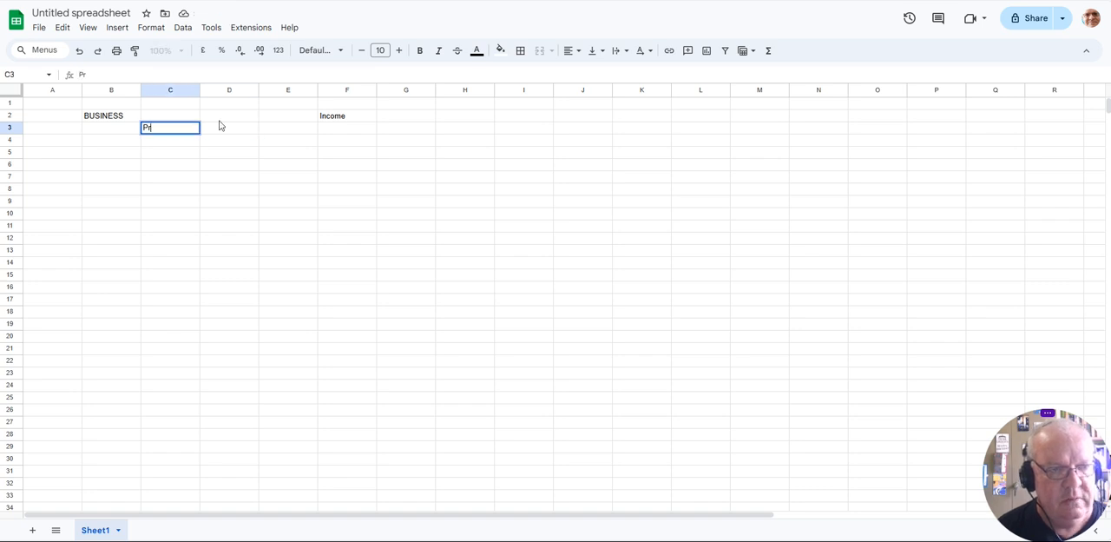
type("oduct")
key("Right")
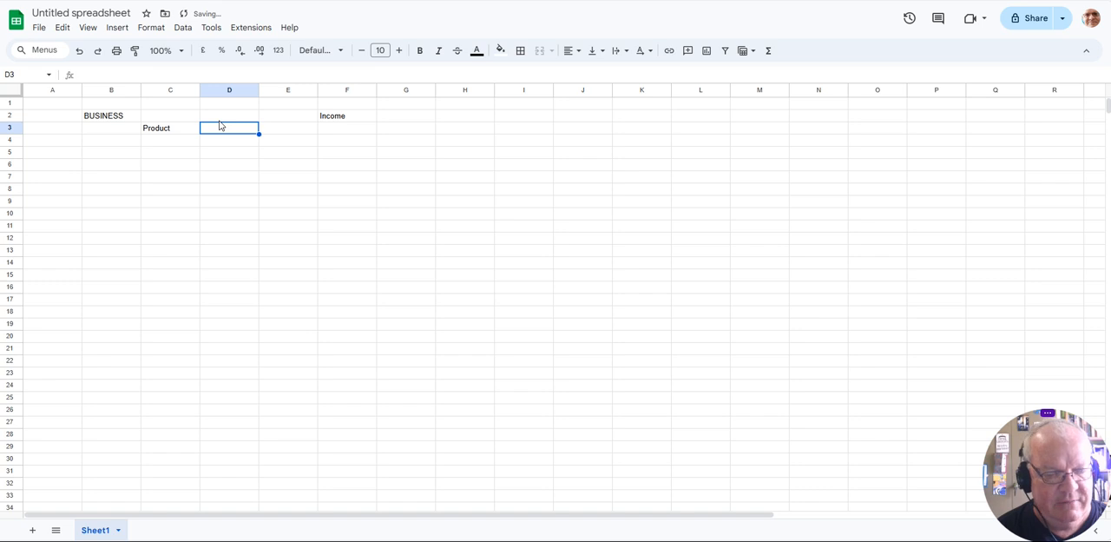
type("250")
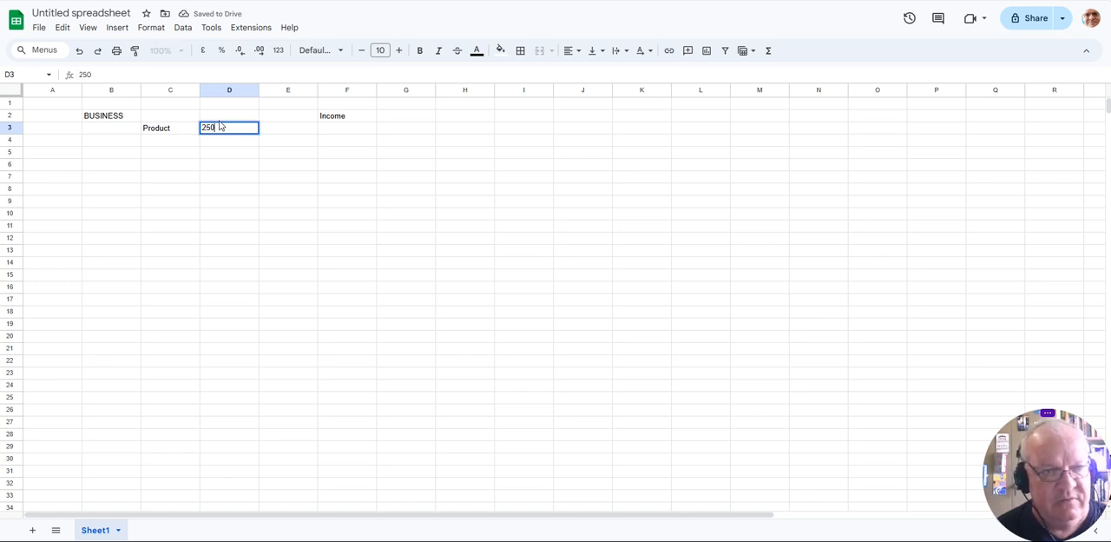
key("Right")
type("20")
key("Right")
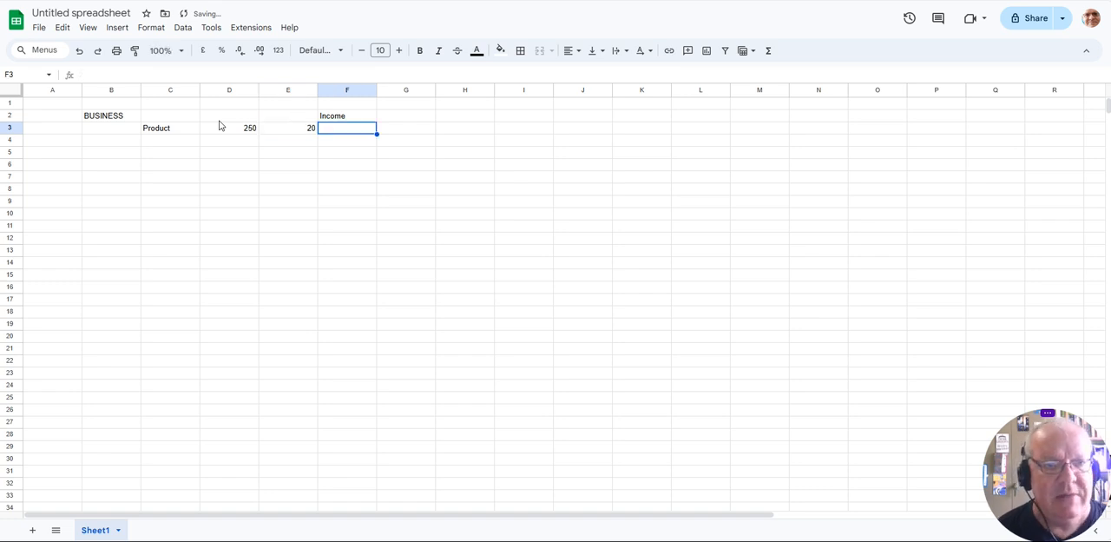
- Calculate the Product income in F3 with the formula =D3*E3
type("=")
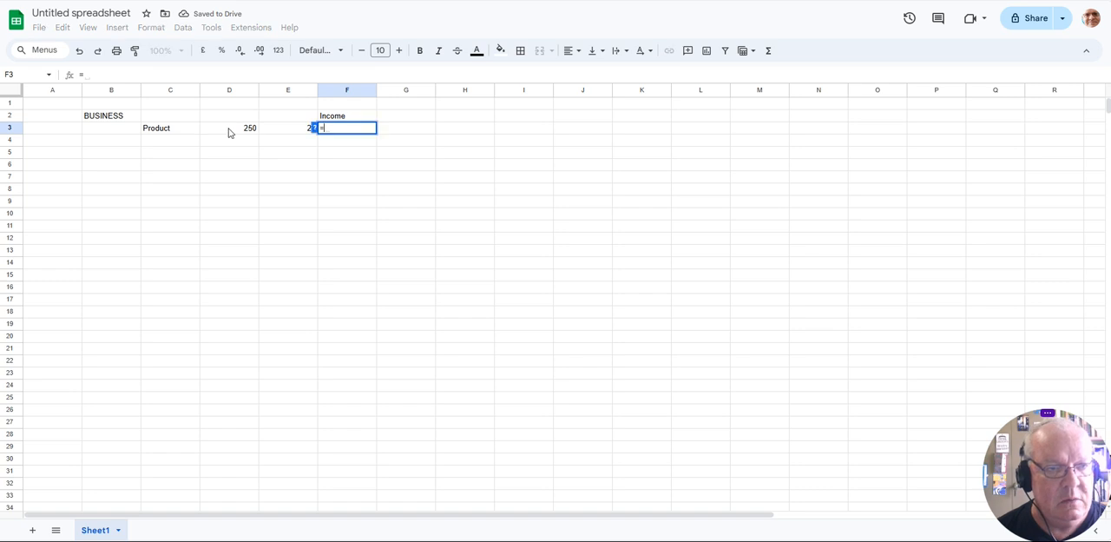
left_click(230, 132)
type("*")
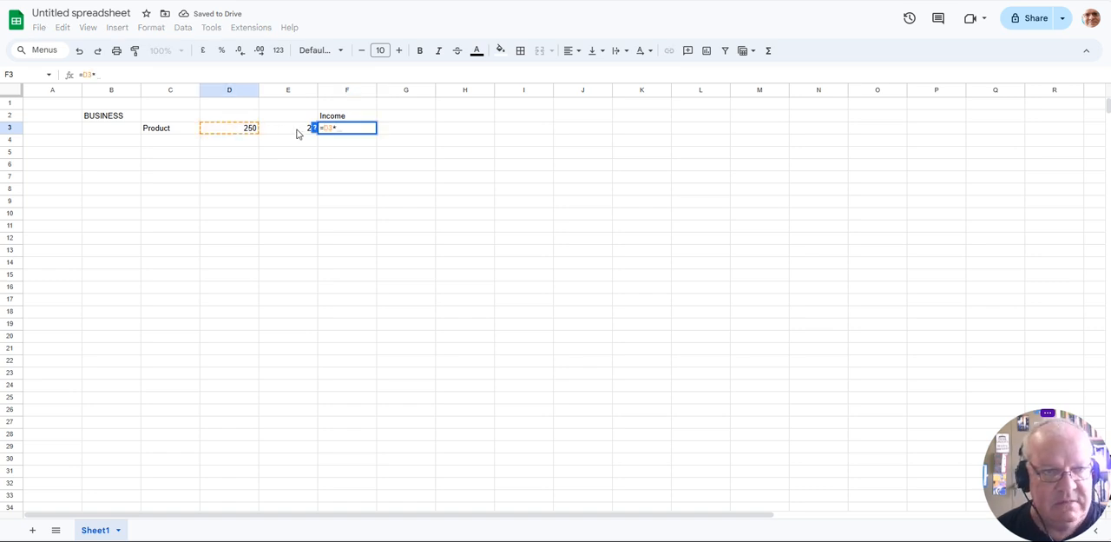
left_click(296, 132)
key("Return")
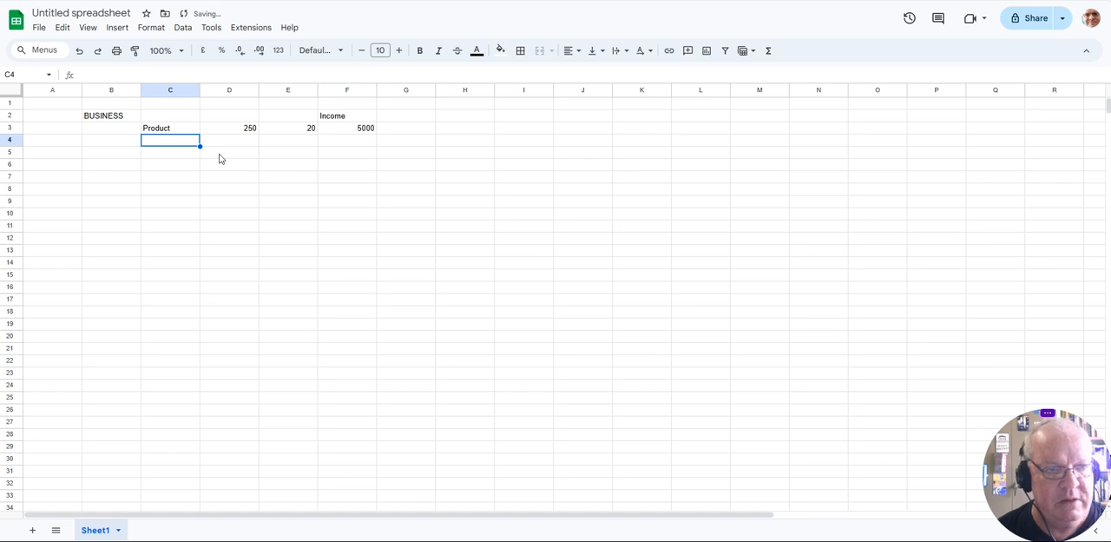
- Add a Customers row with the label in C4, 500 in D4 and 40 in E4
type("Custom")
key("BackSpace")
key("BackSpace")
key("BackSpace")
key("BackSpace")
type("stomers")
key("Tab")
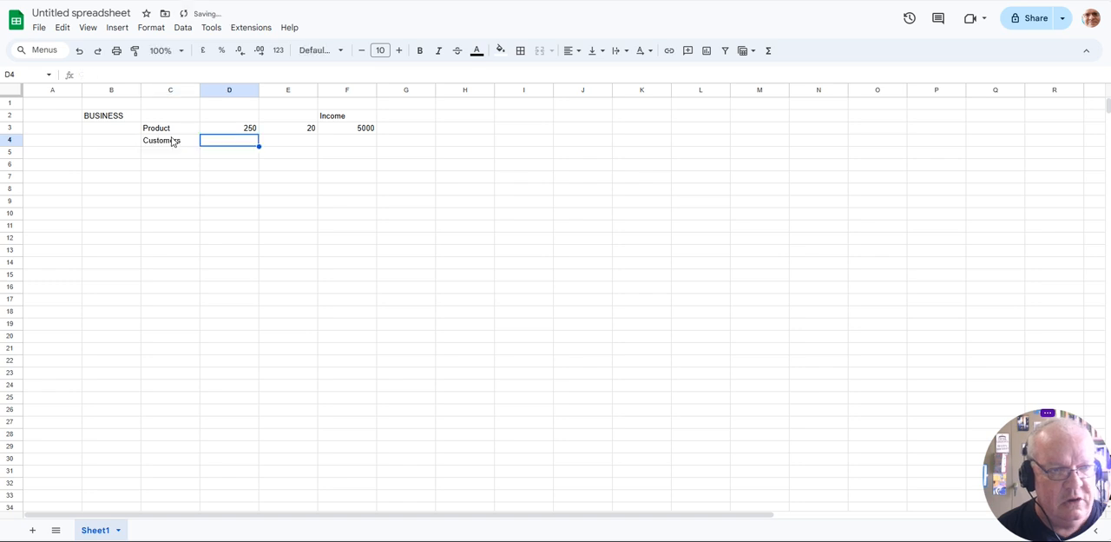
type("500")
key("Tab")
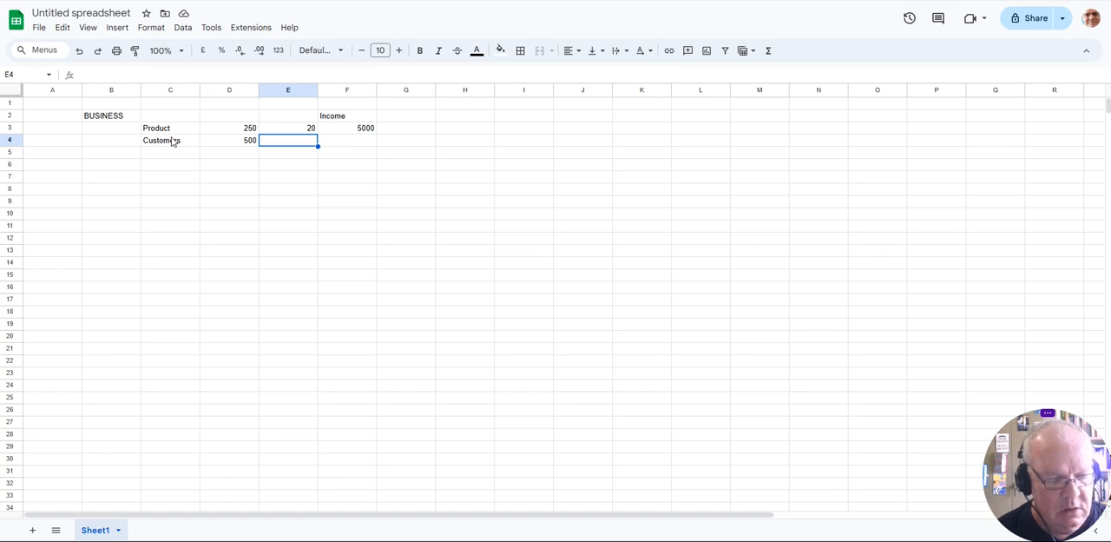
type("40")
key("Tab")
- Try copying the income formula from F3 into F4, and clear F4 again
key("Up")
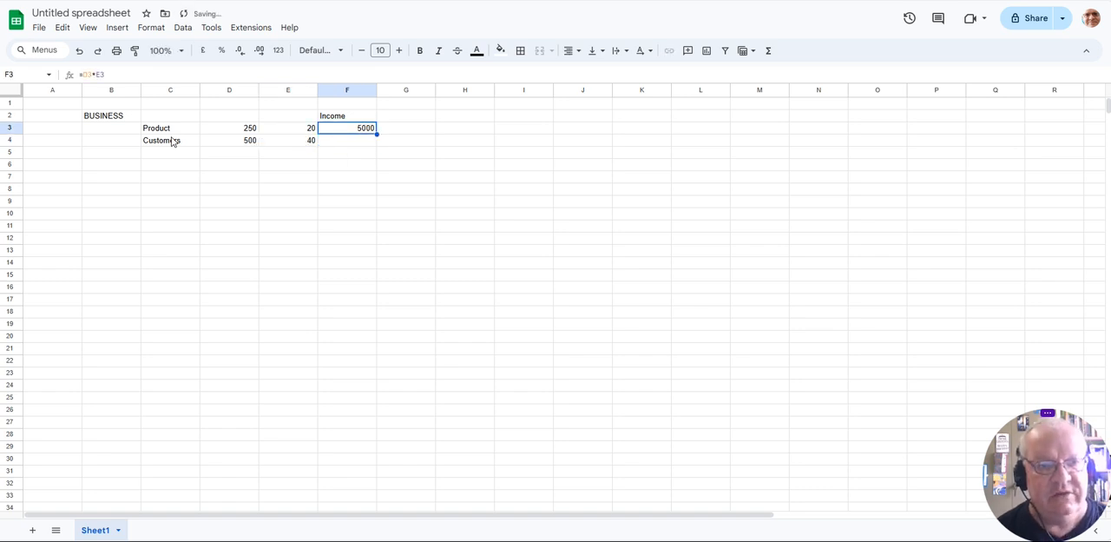
key("ctrl+c")
key("Down")
key("ctrl+v")
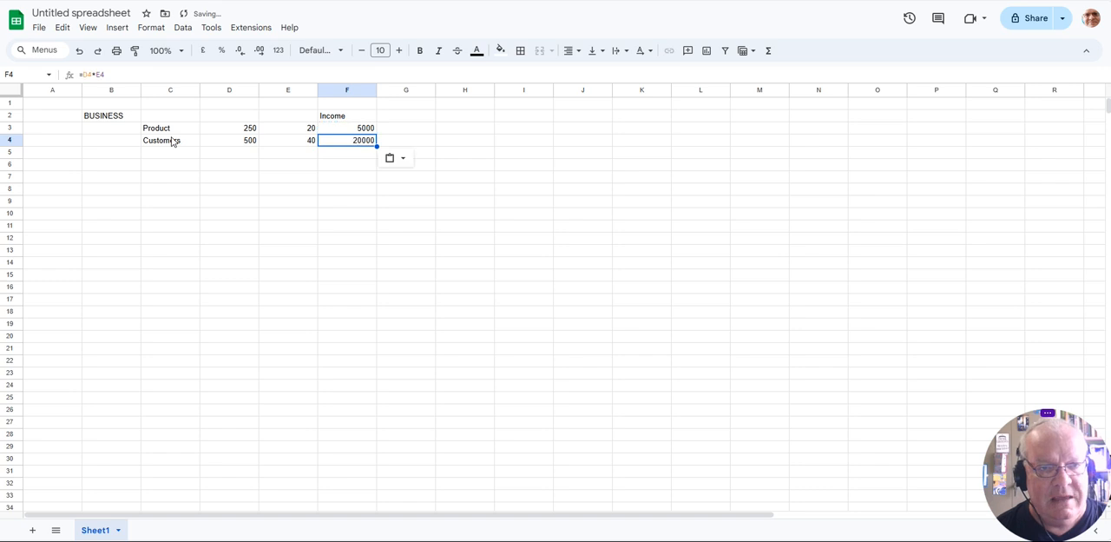
key("Delete")
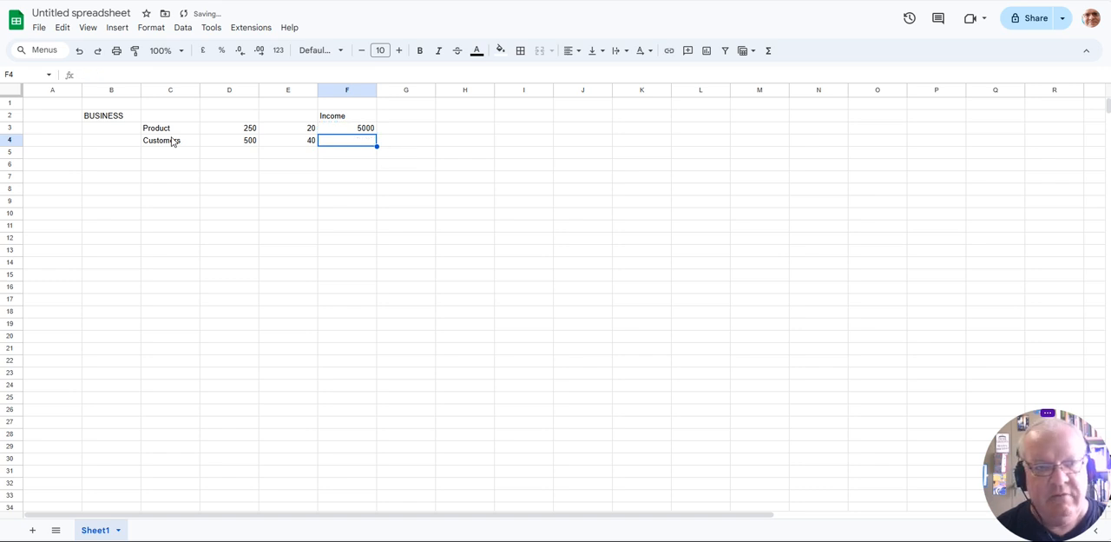
- Calculate the Customers income in F4 with the formula =D4*E4, and copy the F3 formula down over it
type("=")
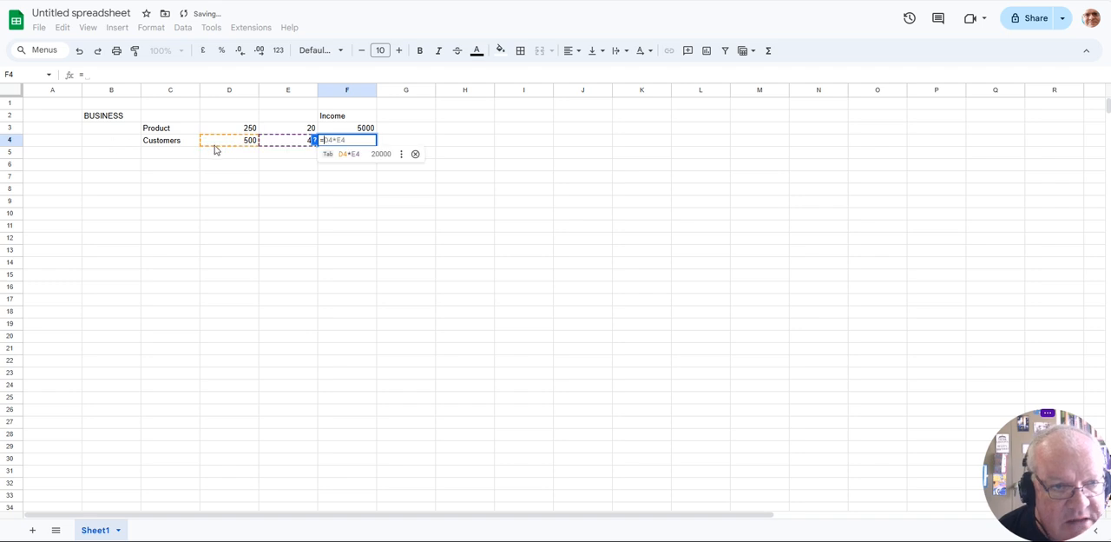
left_click(224, 148)
type("*")
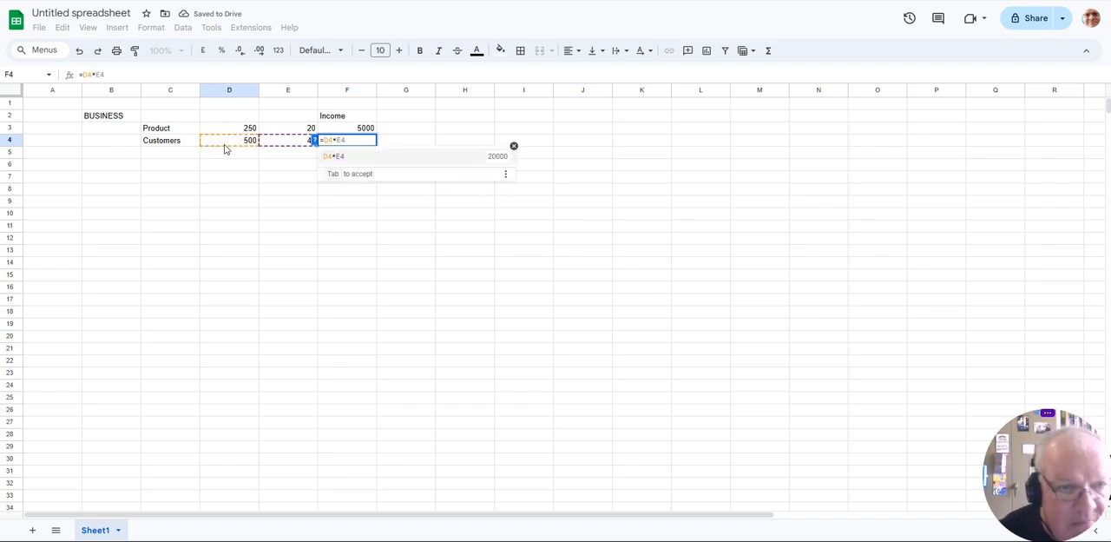
left_click(302, 145)
key("Return")
key("Up")
key("Up")
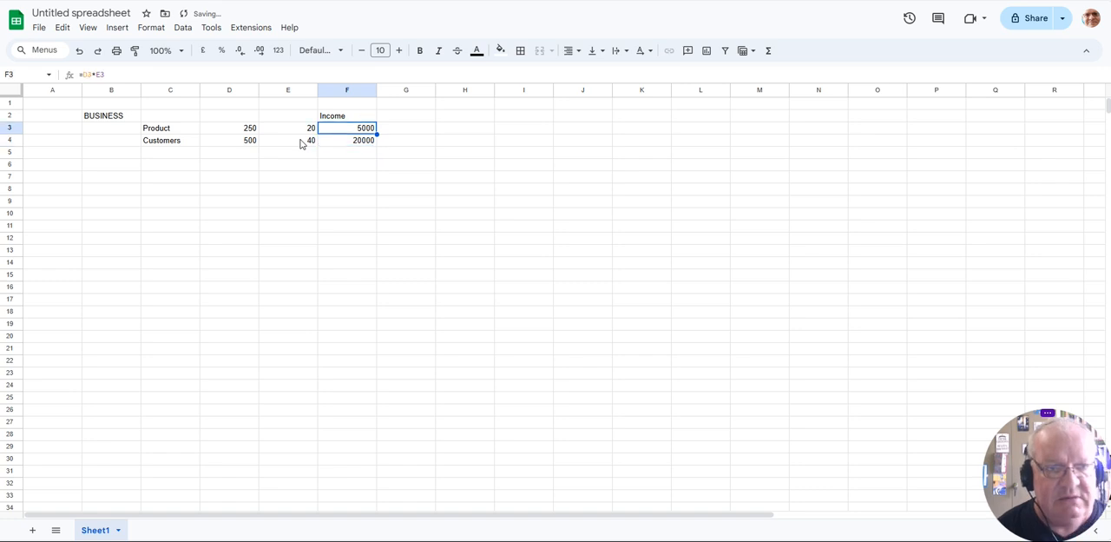
key("Down")
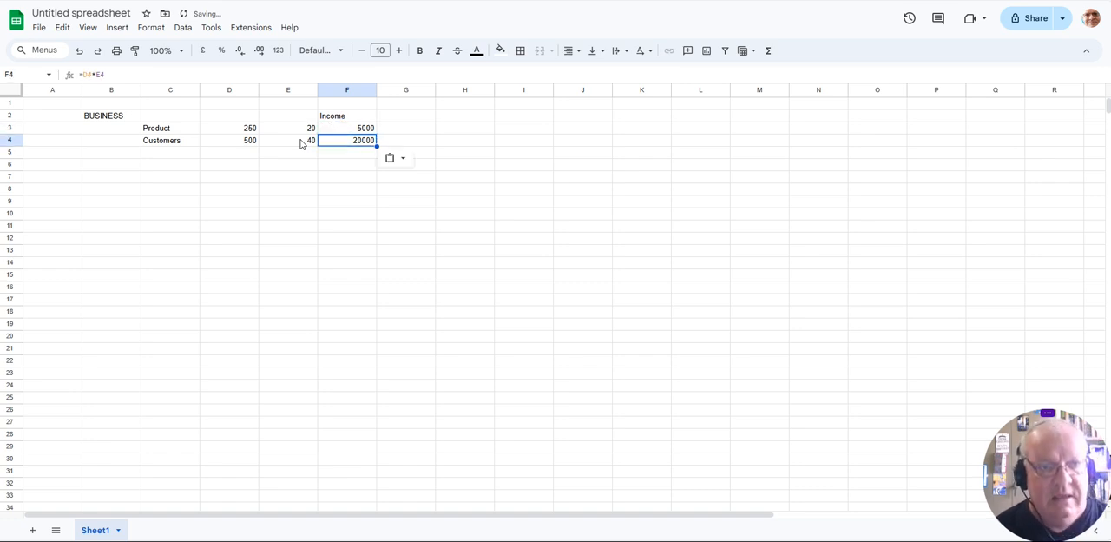
- Enter the label TOTAL in cell C14, below the income rows
key("Down")
key("Left")
key("Down")
key("Down")
key("Down")
key("Down")
key("Down")
key("Down")
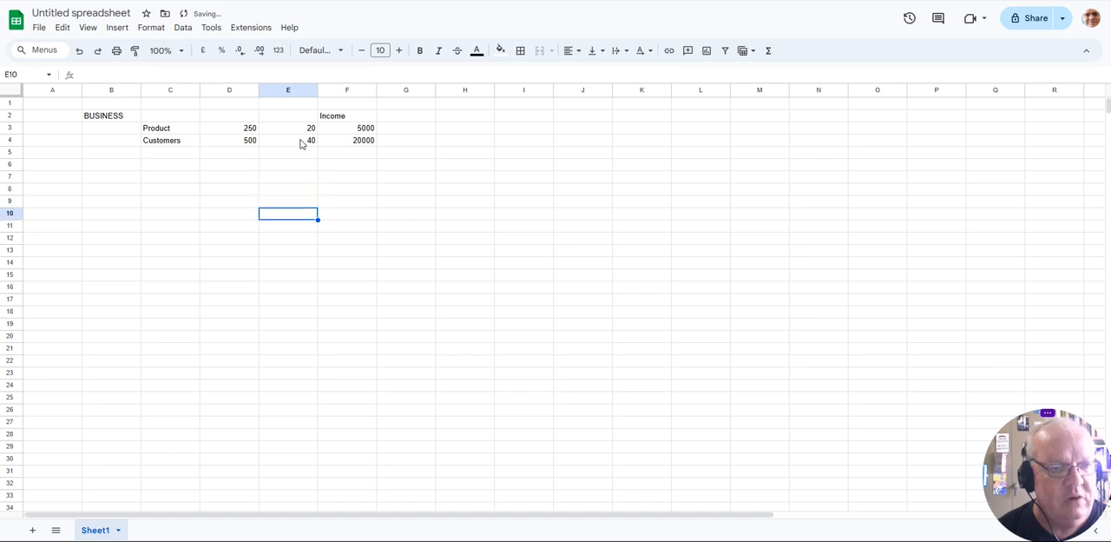
key("Left")
key("Left")
key("Left")
key("Down")
key("Right")
key("Down")
key("Left")
key("Right")
key("Down")
type("TOTAL")
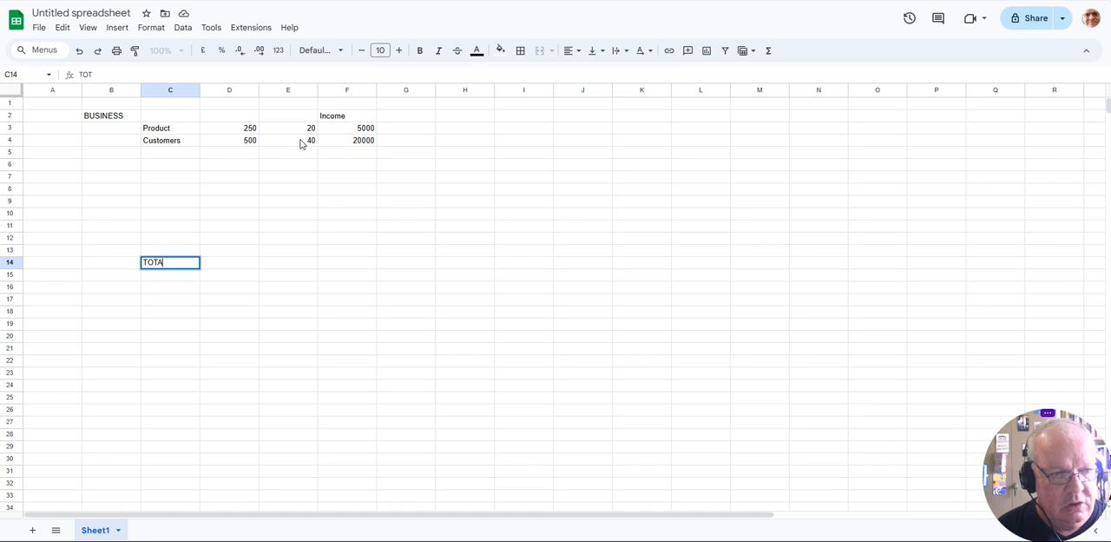
- Total the Income column in F14 with the formula =sum(F3:F13)
key("Right")
key("Right")
key("Right")
type("=sum(")
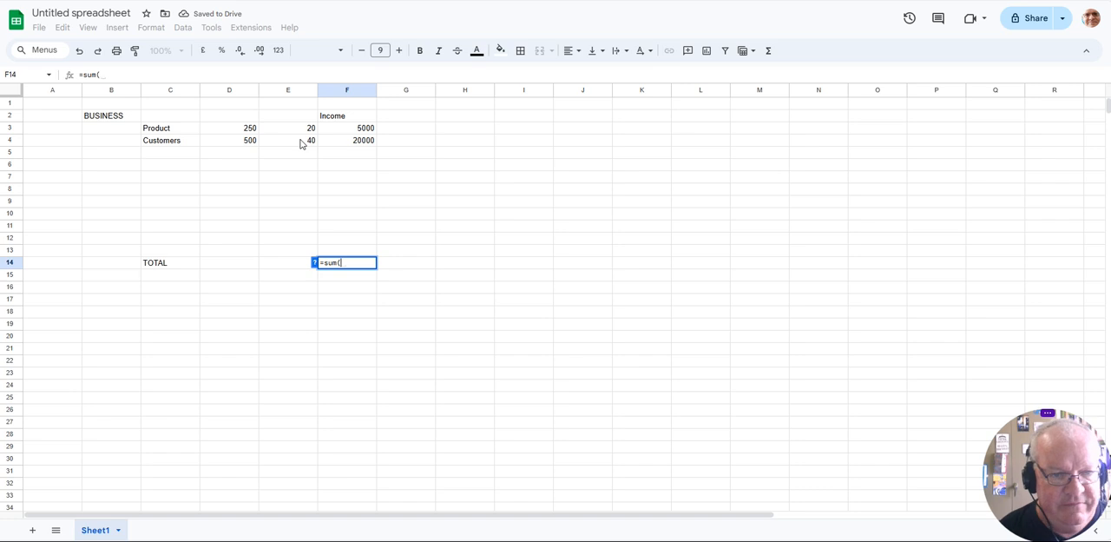
left_click_drag(353, 130, 350, 257)
key("Return")
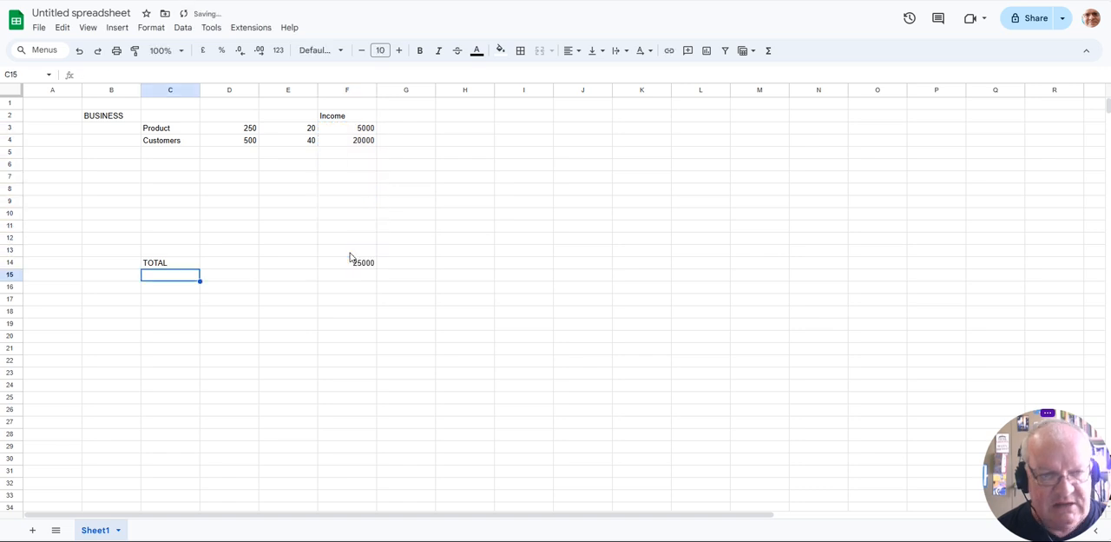
- Make the total in F14, the TOTAL label and the BUSINESS and Income headings bold
left_click(368, 263)
key("ctrl+b")
left_click(151, 265)
key("ctrl+b")
left_click(113, 116)
key("ctrl+b")
left_click(329, 120)
key("ctrl+b")
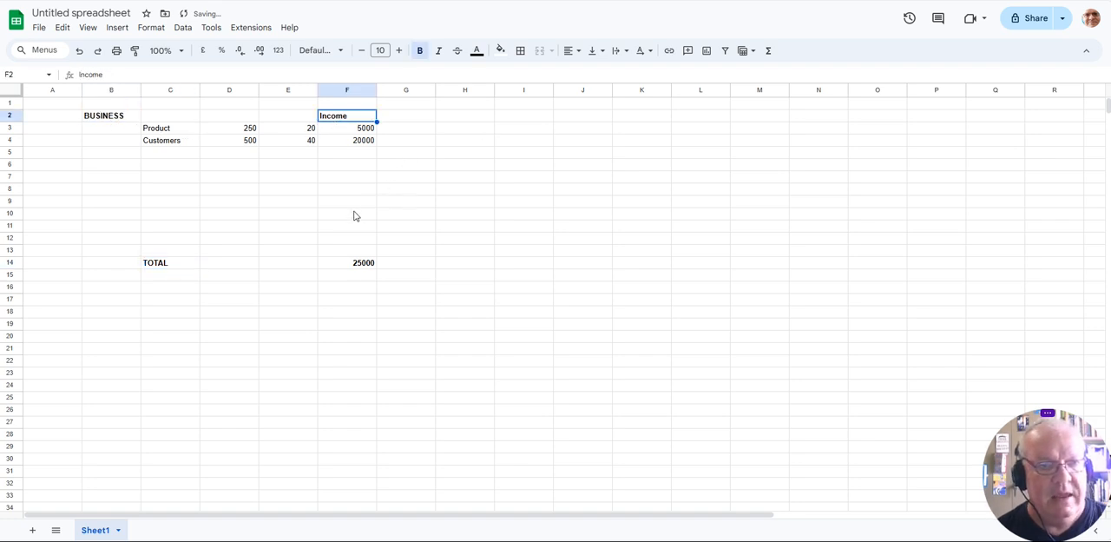
- Enter the heading Expenses in cell J2
left_click(363, 265)
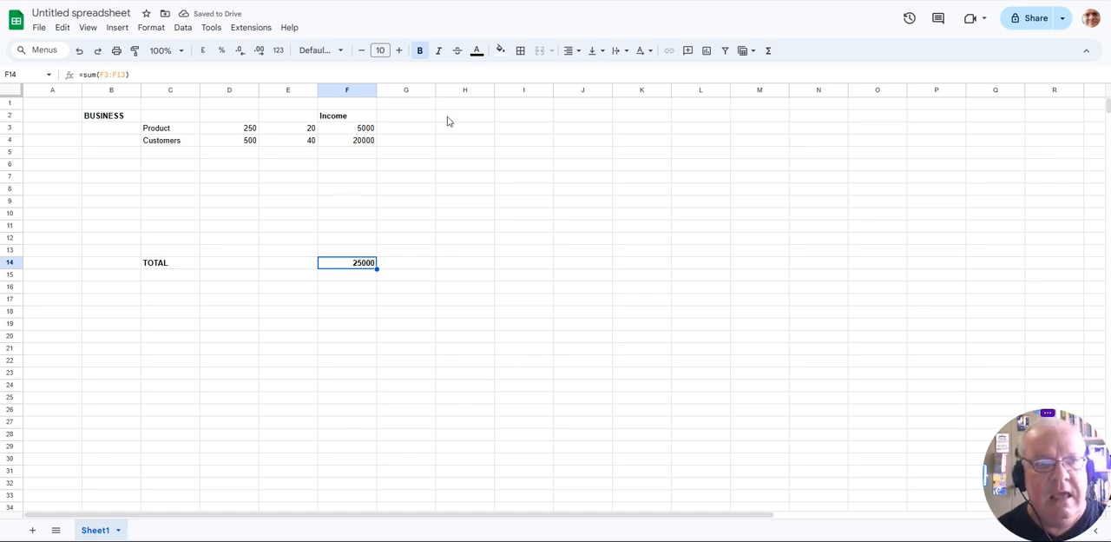
left_click(448, 121)
left_click(598, 119)
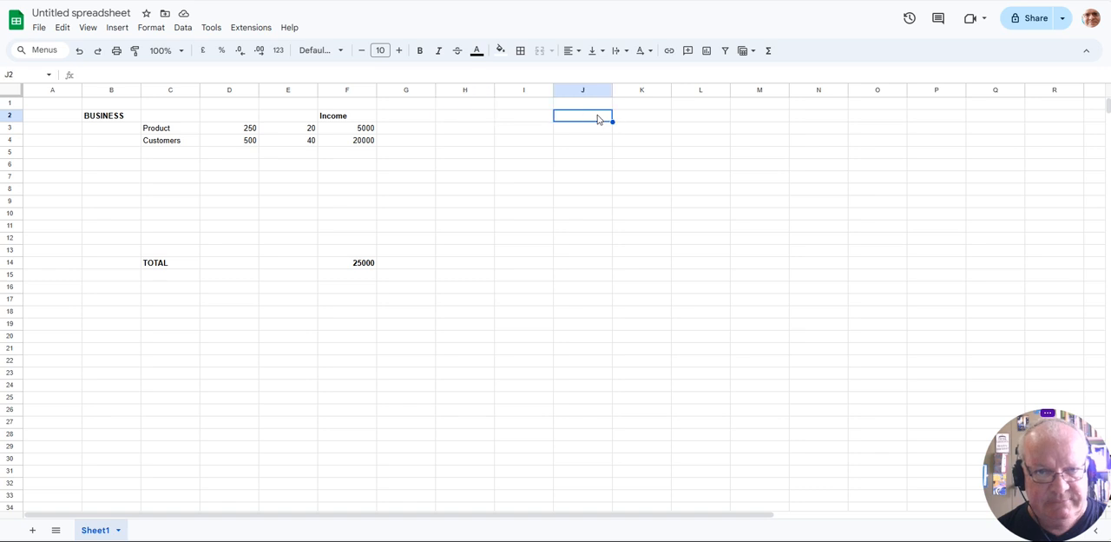
type("Expenses")
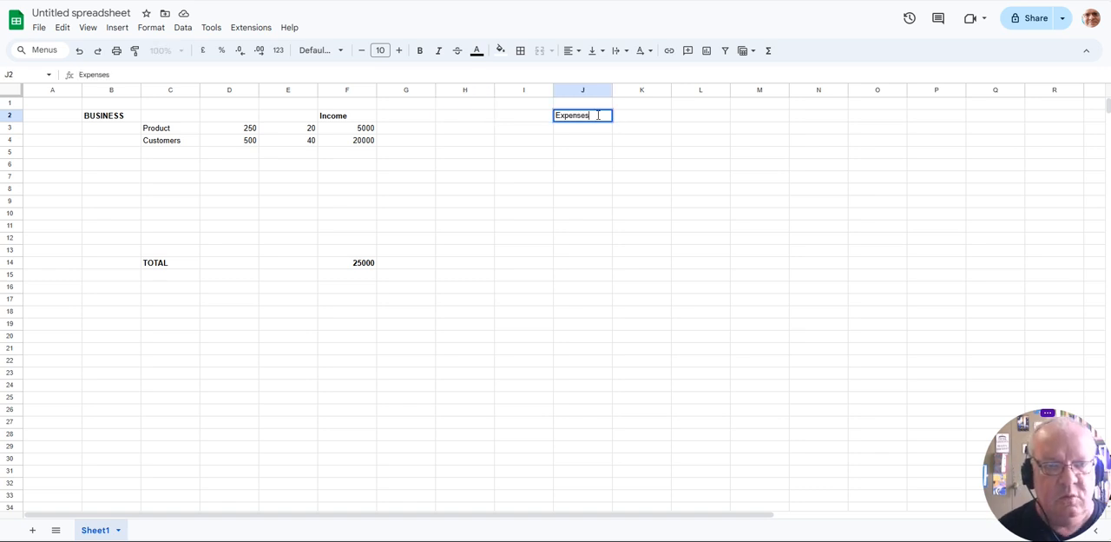
- Add a Rent expense with the label in I3 and 4000 in J3
key("Left")
key("Left")
key("Down")
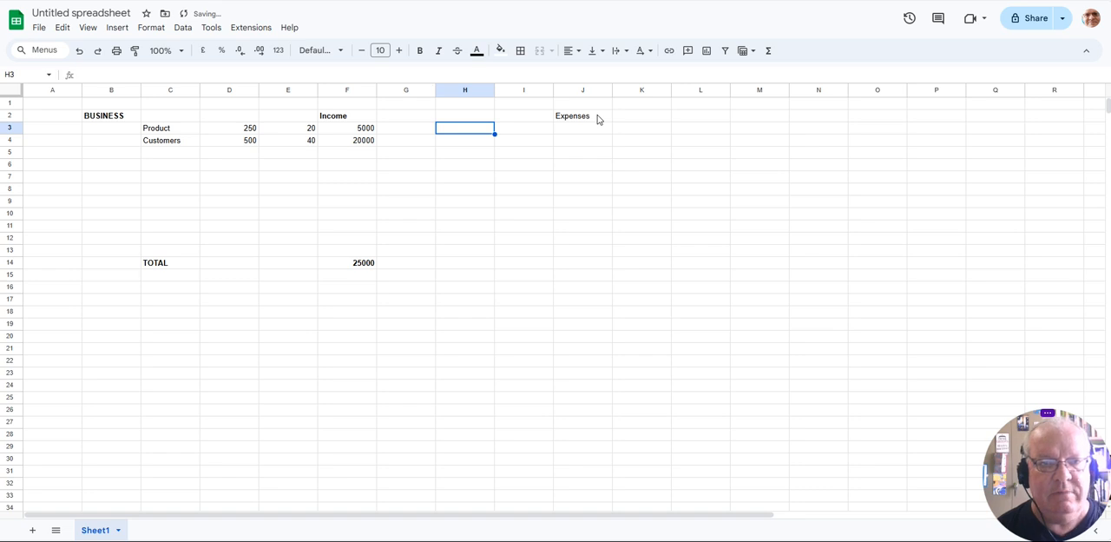
key("Right")
key("Right")
key("Left")
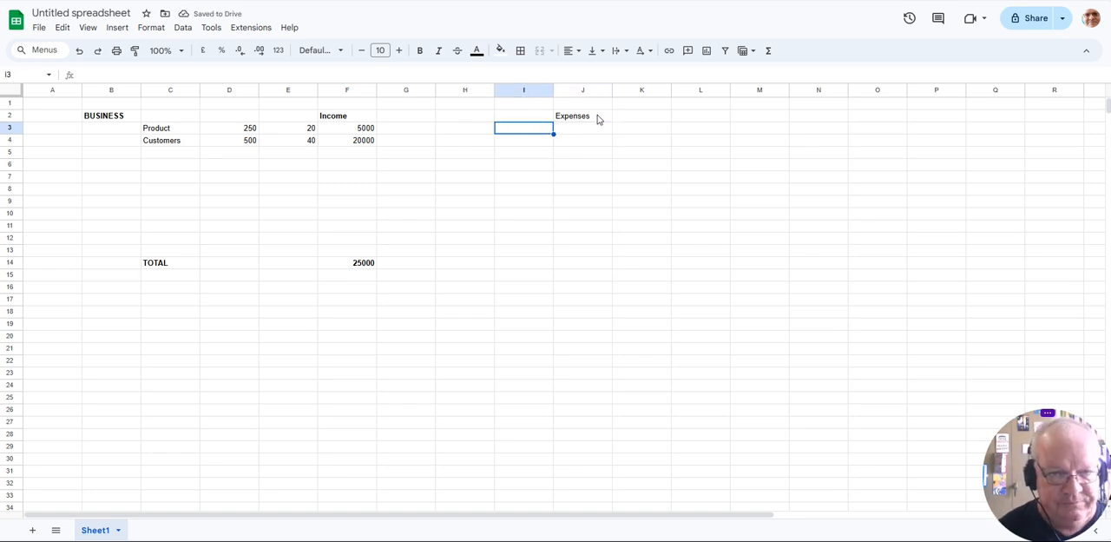
type("Rent")
key("Tab")
type("4000")
key("Return")
- Add an Electricity expense with the label in I4 and 1000 in J4
type("Electricity")
key("Tab")
type("100")
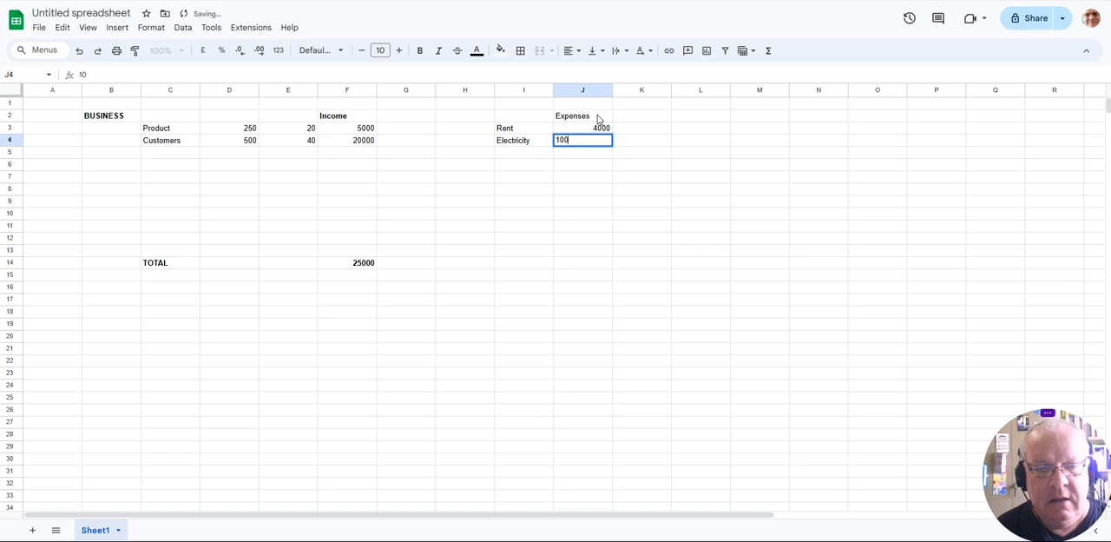
type("0")
key("Return")
- Add a Phone expense row with the label in I5 and the unit amount 20 in K5
type("Phone")
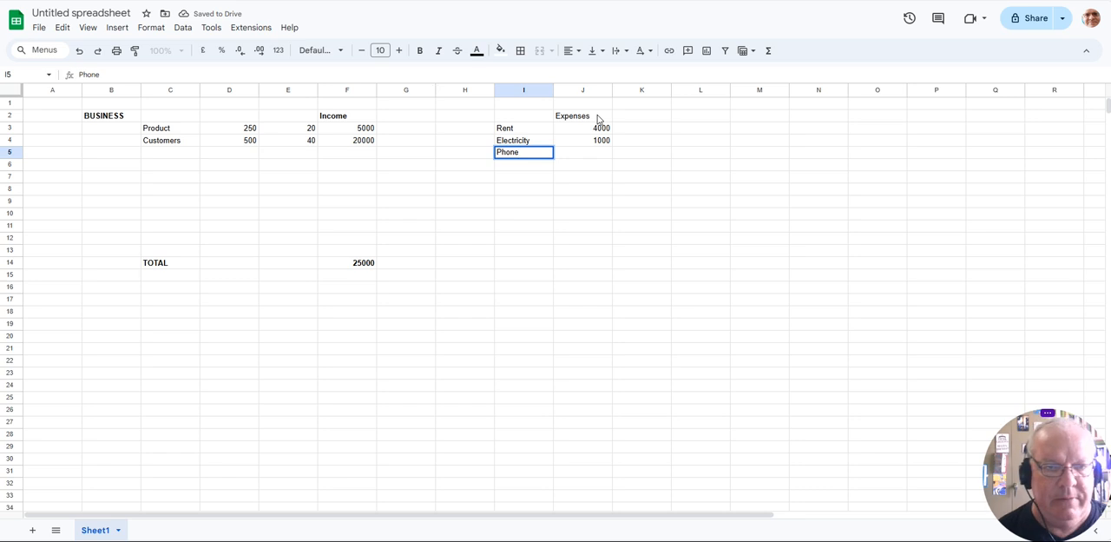
key("Tab")
left_click(632, 156)
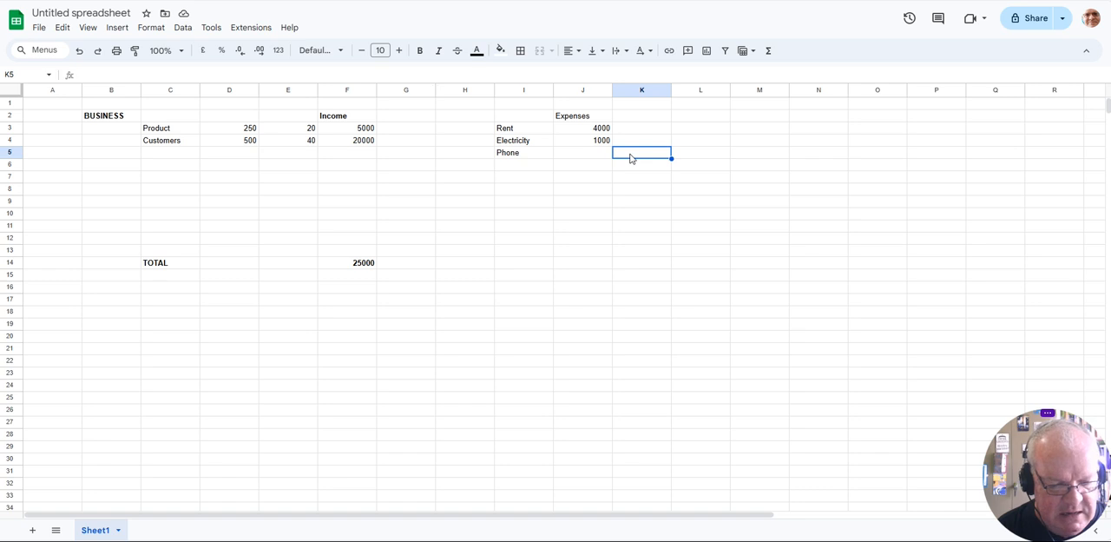
type("20")
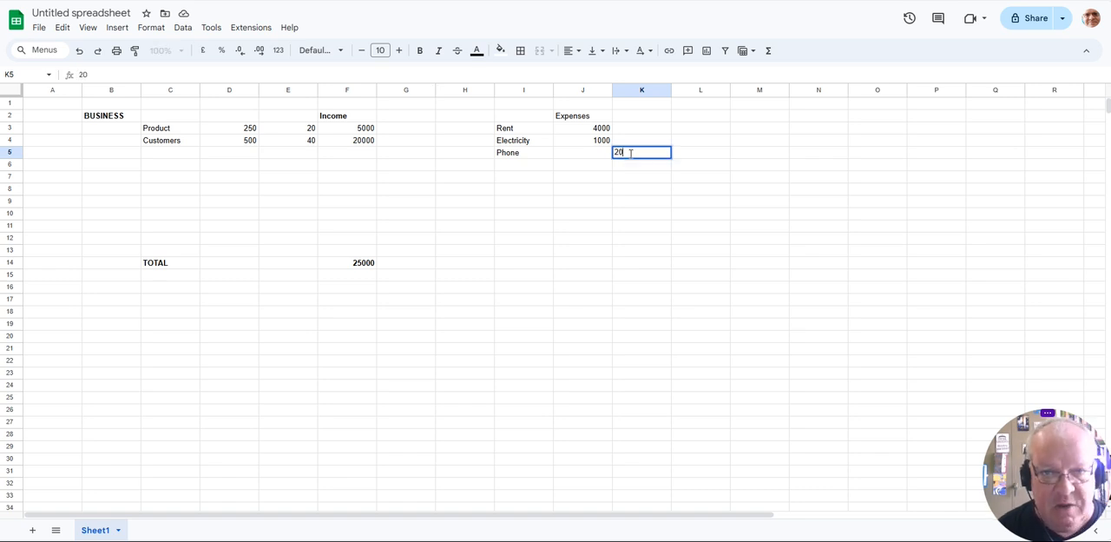
- Calculate the Phone expense in J5 with a formula multiplying K5 by 4
key("Left")
type("=")
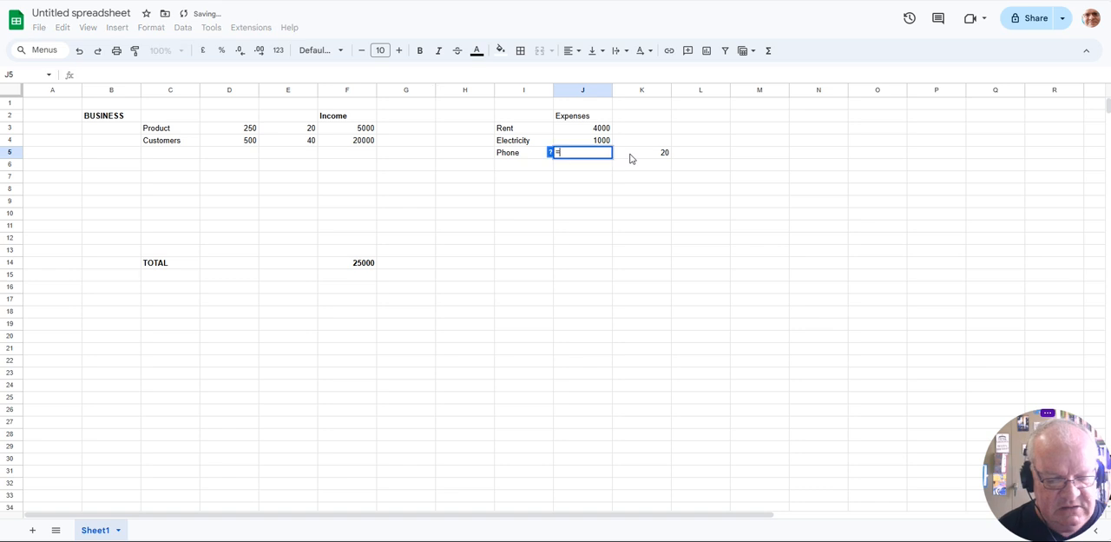
left_click(631, 158)
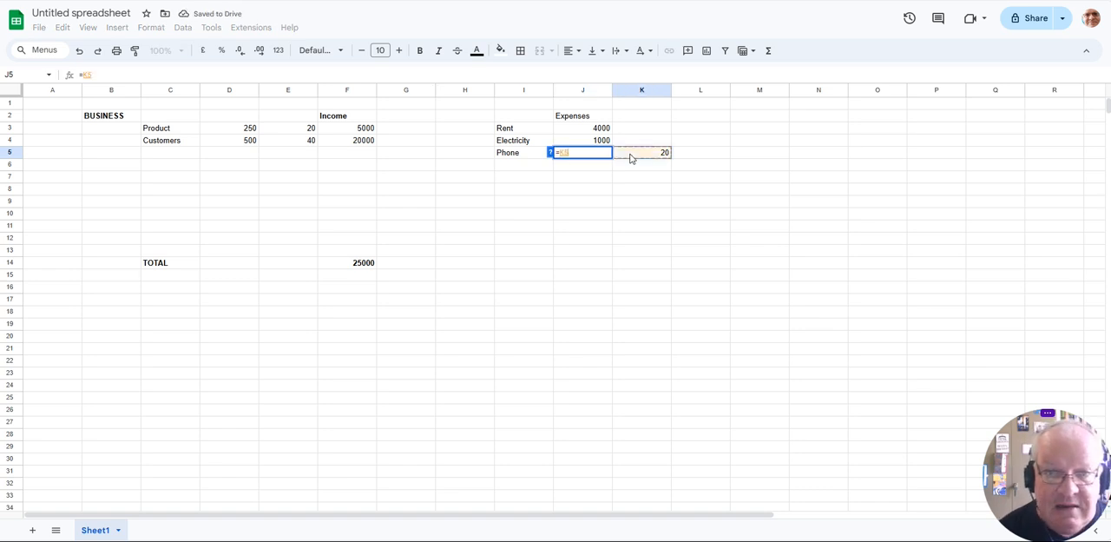
type("*4")
key("Return")
key("Up")
key("Down")
- Add a Licences expense row with the label in I6 and the formula =2000+1000 in K6
key("Left")
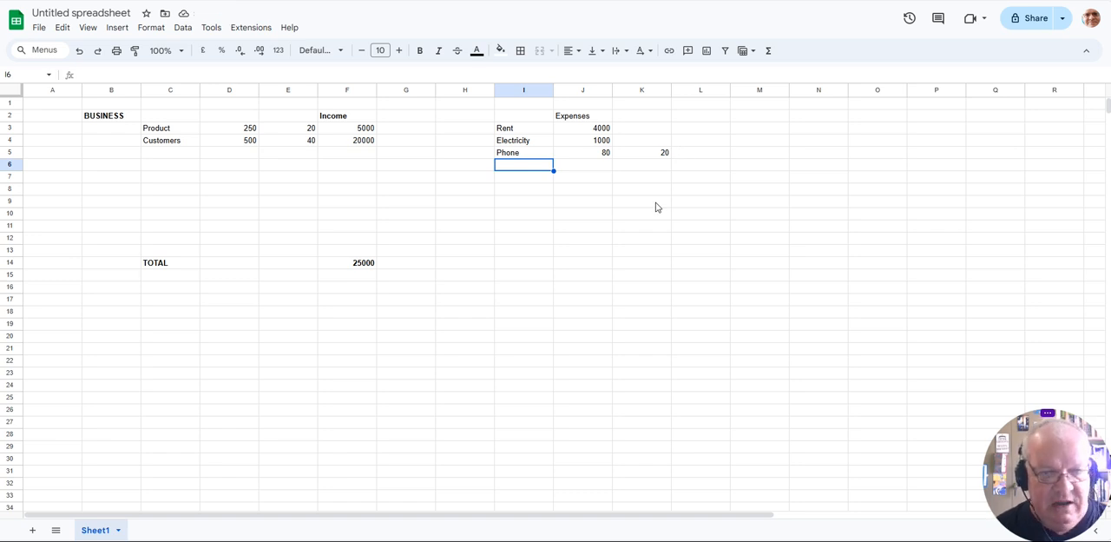
type("Licences")
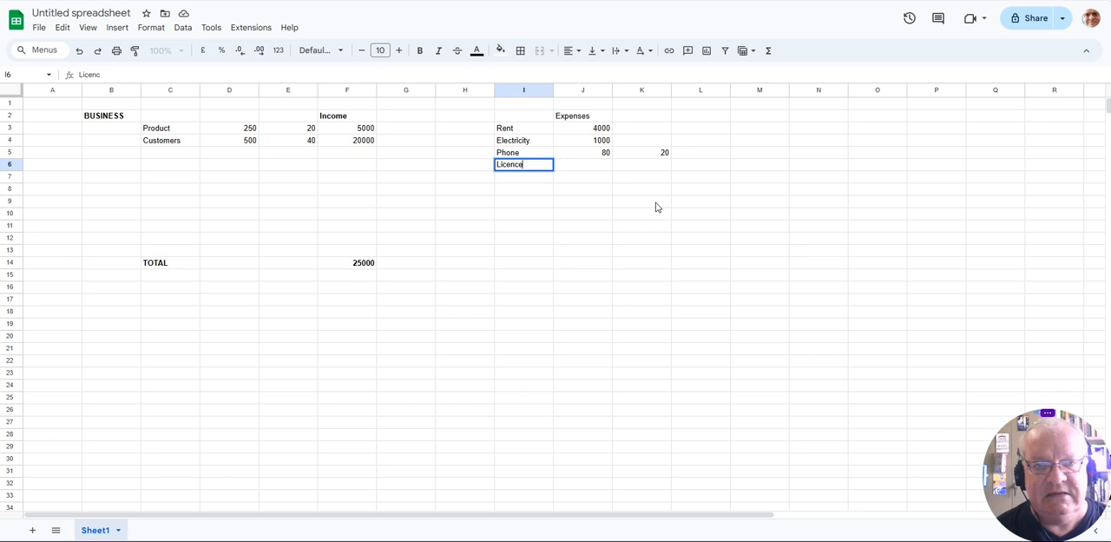
key("Tab")
key("Tab")
type("=2000+")
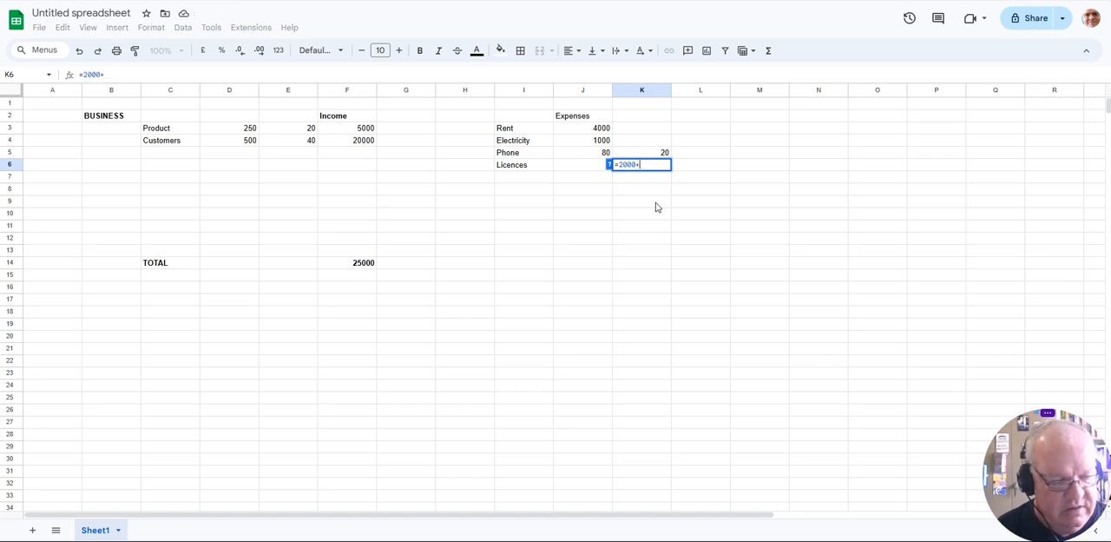
type("1000")
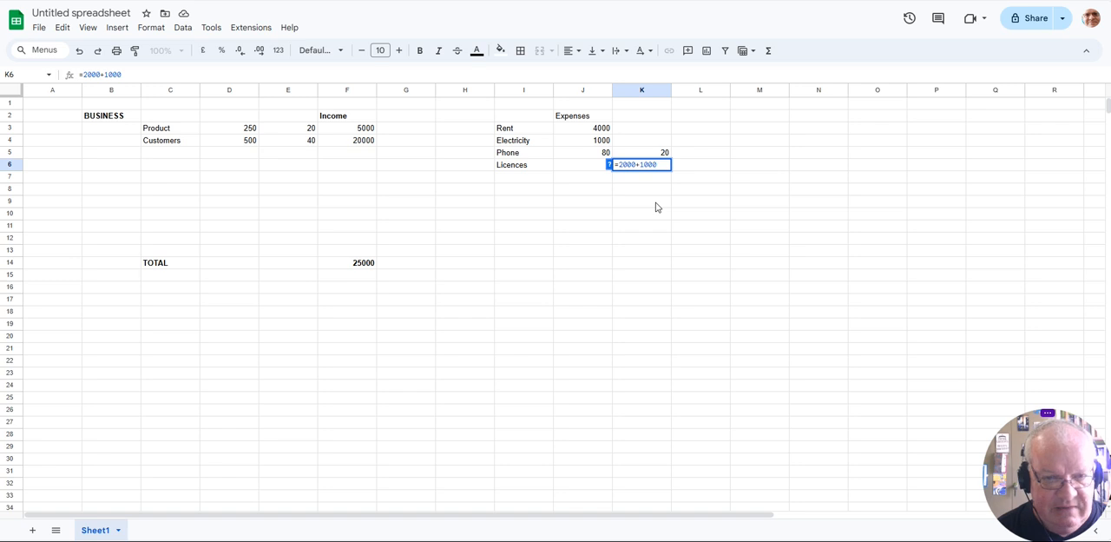
key("Return")
- Calculate the Licences expense in J6 as K6 divided by 12, leaving I7 empty
type("\\")
key("Up")
key("Right")
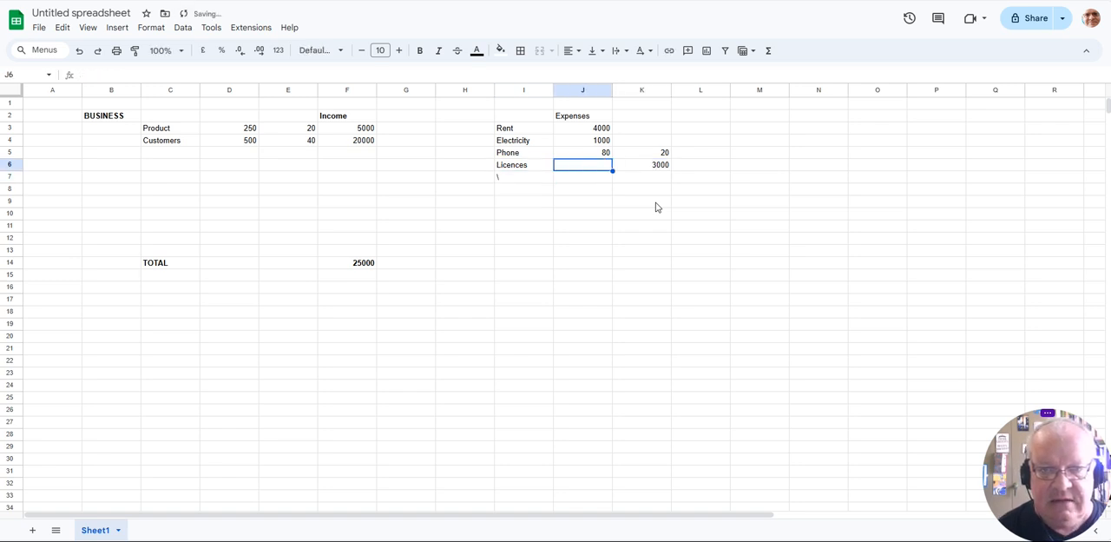
type("=")
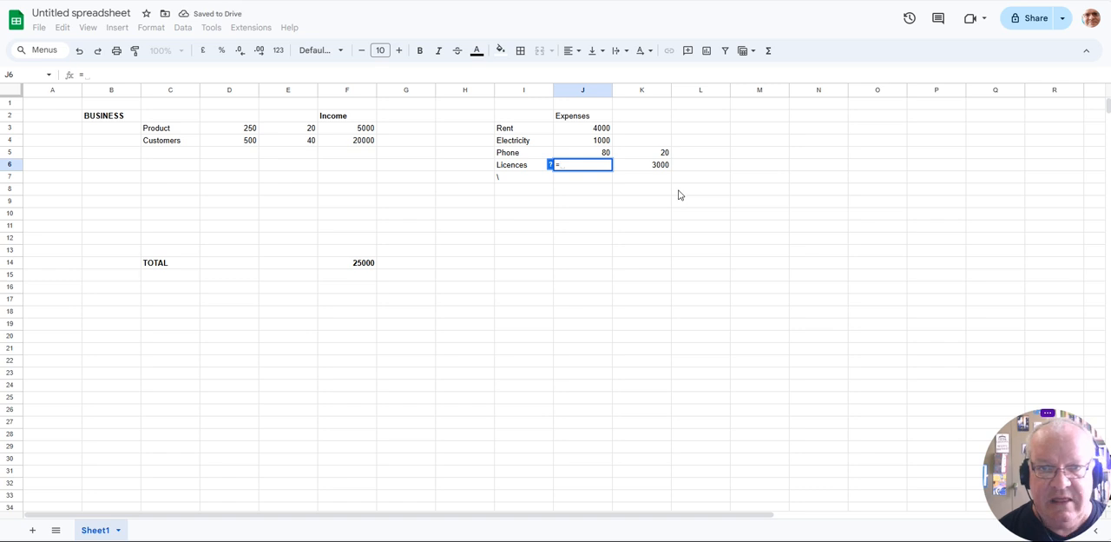
left_click(652, 166)
type("/12")
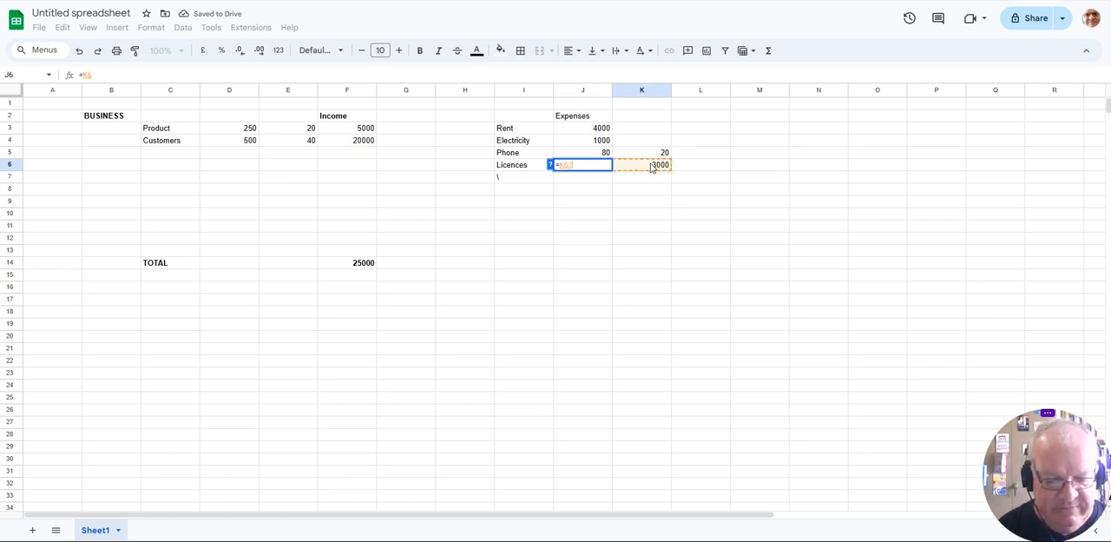
key("Return")
key("Left")
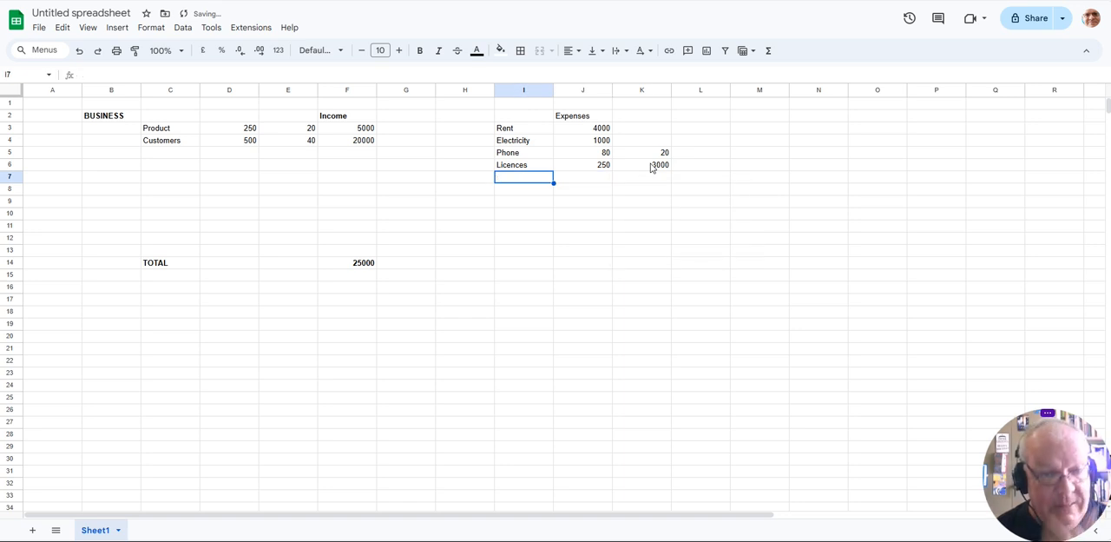
- Add a Clothing expense with the label in I7 and 300 in J7
type("Clothing")
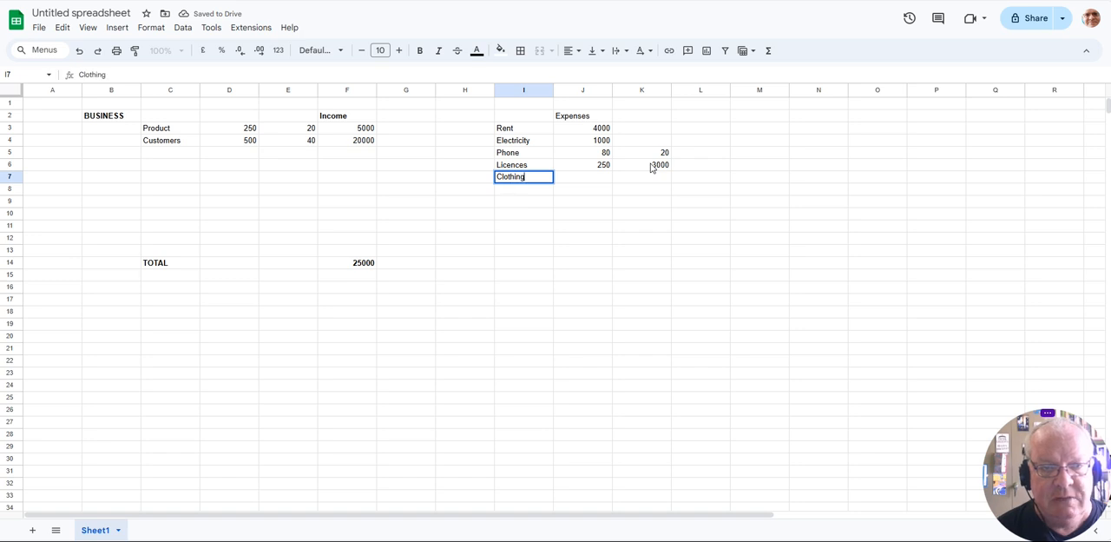
key("Tab")
type("300")
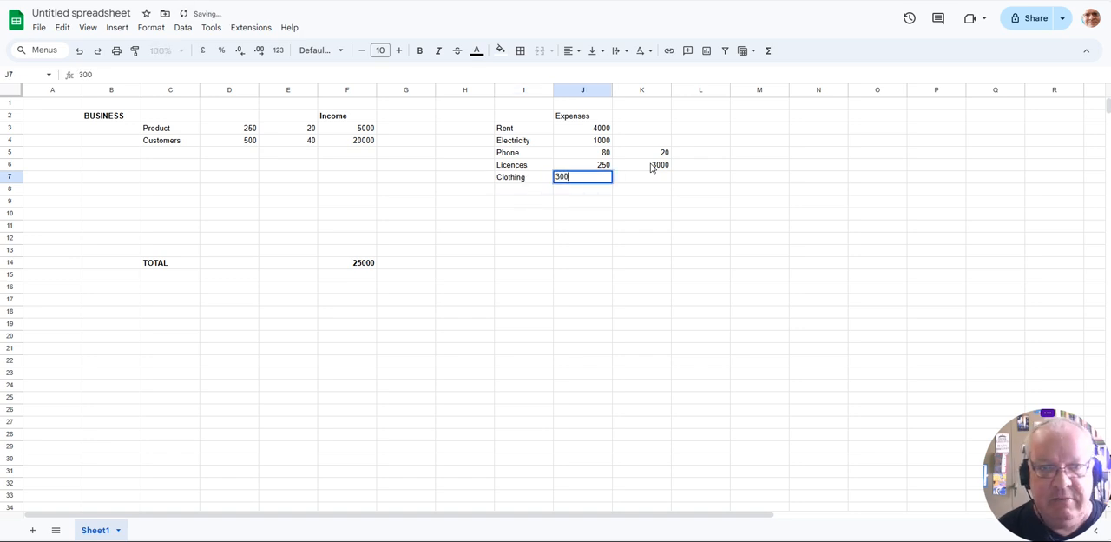
key("Return")
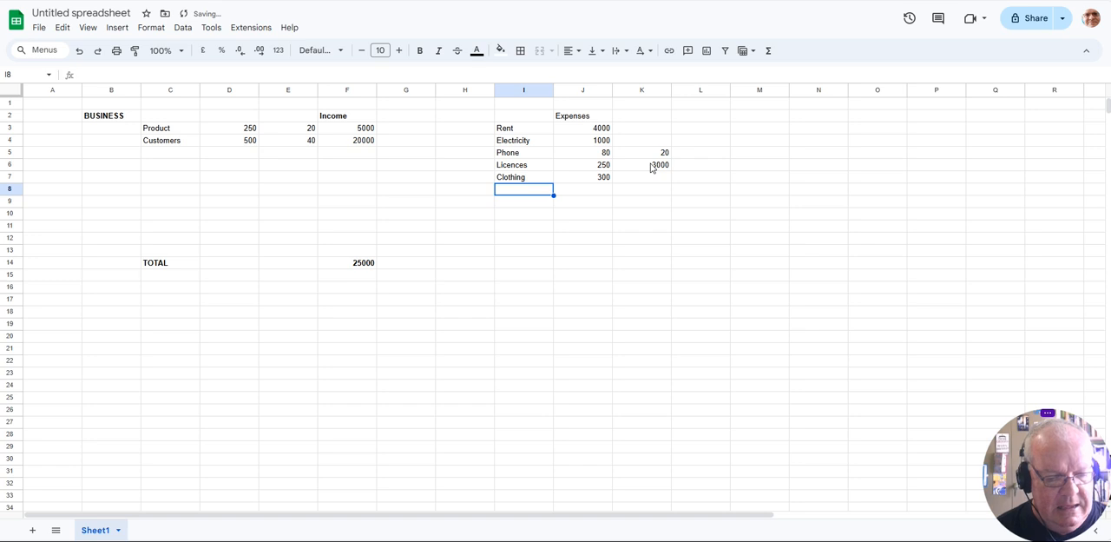
- Add a Tax expense with the label in I8 and the formula =F14*10/100 in J8
type("Tax")
key("Tab")
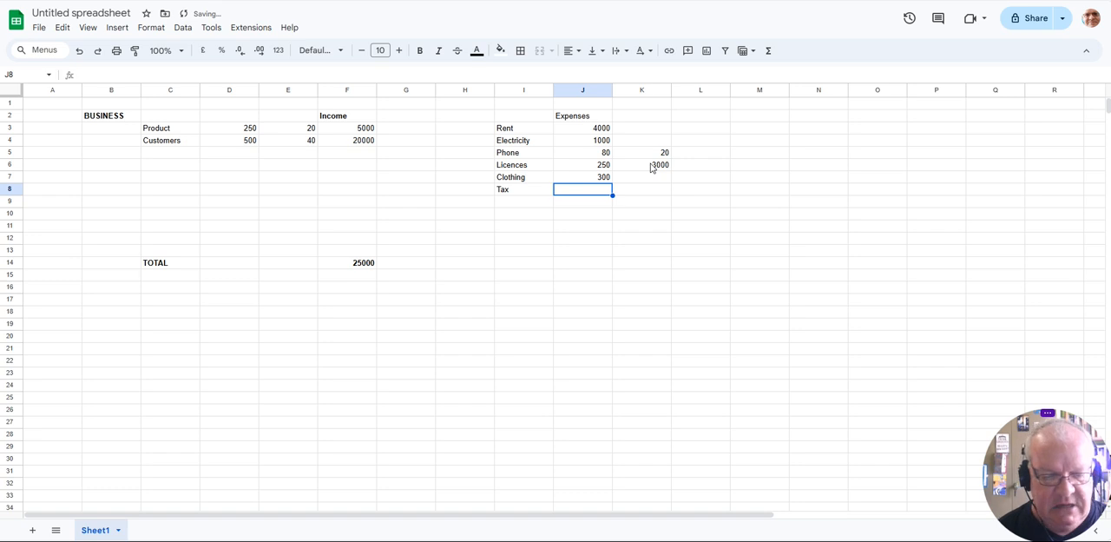
type("=")
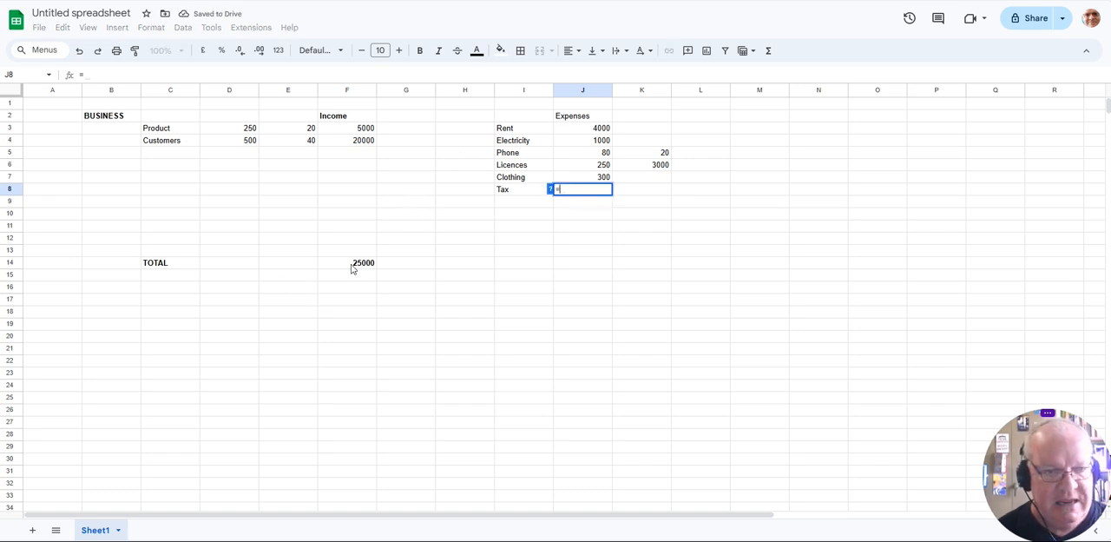
left_click(356, 264)
type("*1")
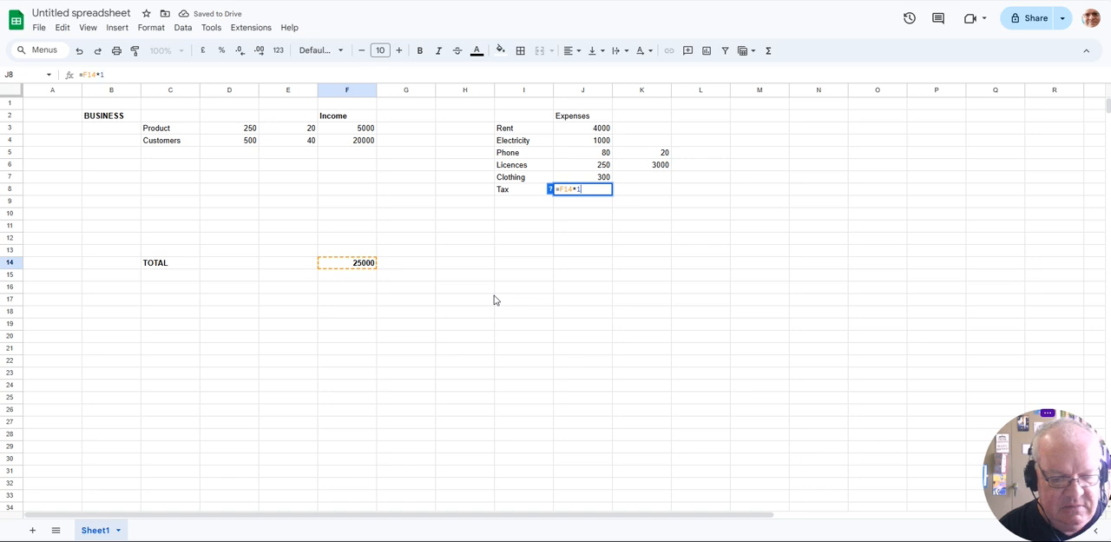
type("0/100")
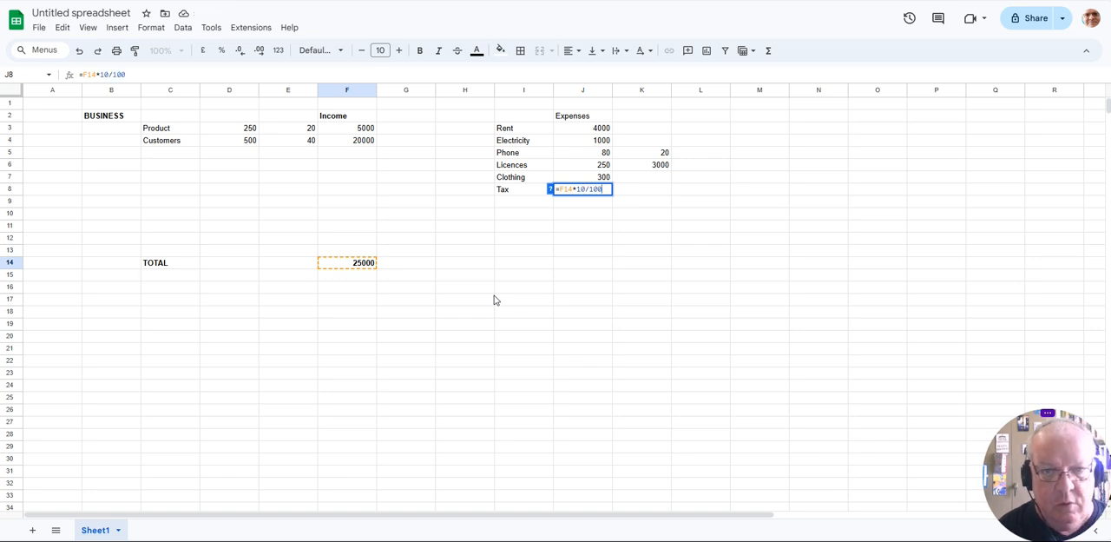
key("Return")
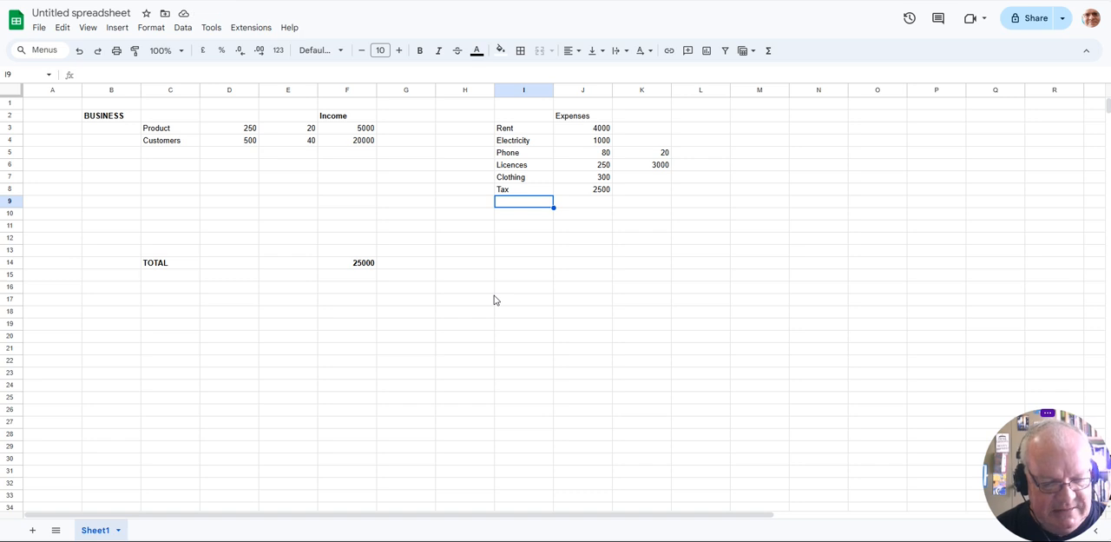
- Add a Business Invest expense with the label in I9 and 1000 in J9
type("Business Invest")
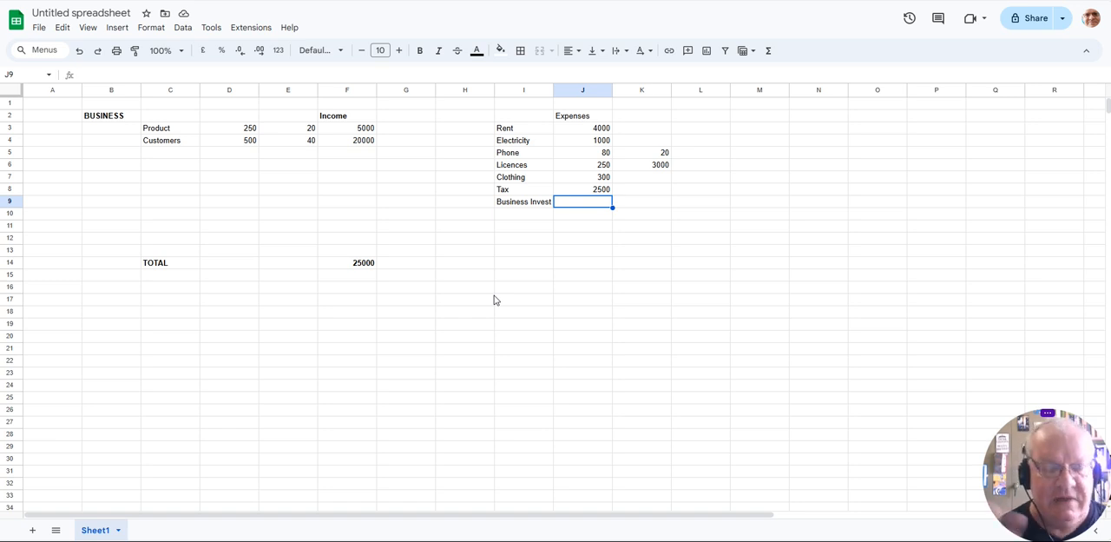
type("1000")
key("Return")
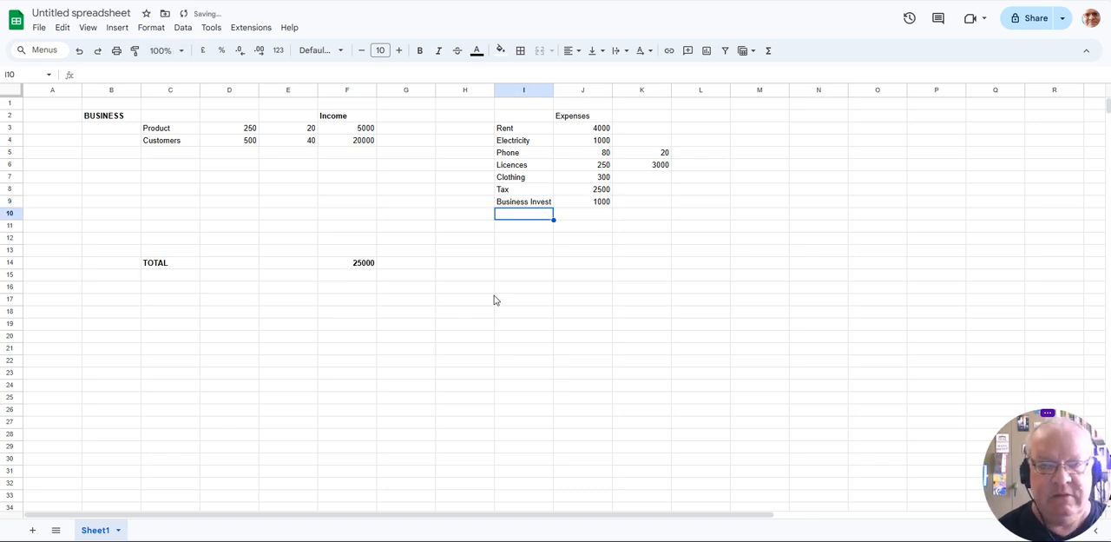
- Copy the income total formula from F14 into J14 to total the expenses column
left_click(595, 263)
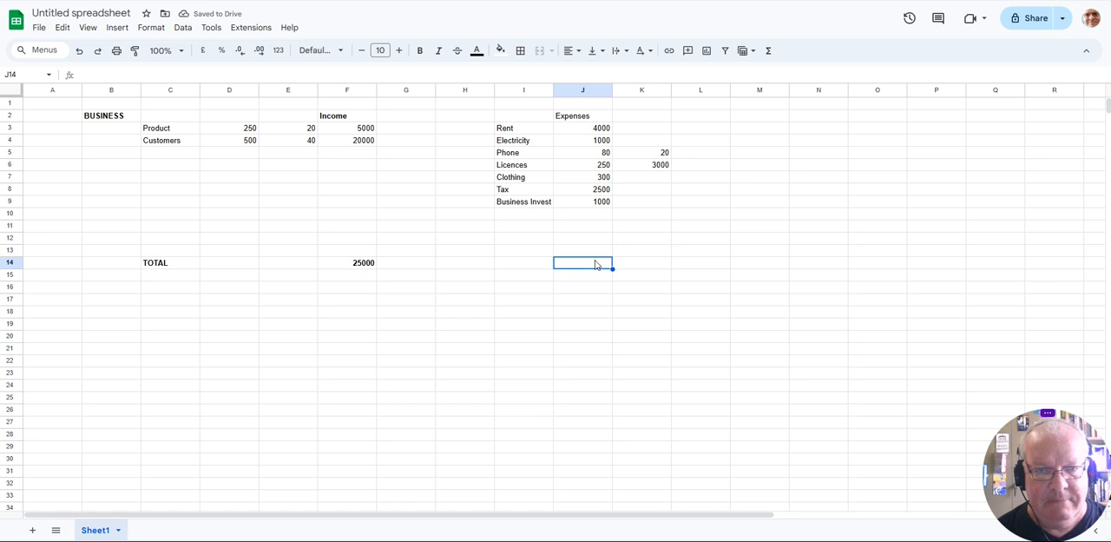
left_click(361, 264)
key("ctrl+c")
left_click(586, 264)
key("ctrl+v")
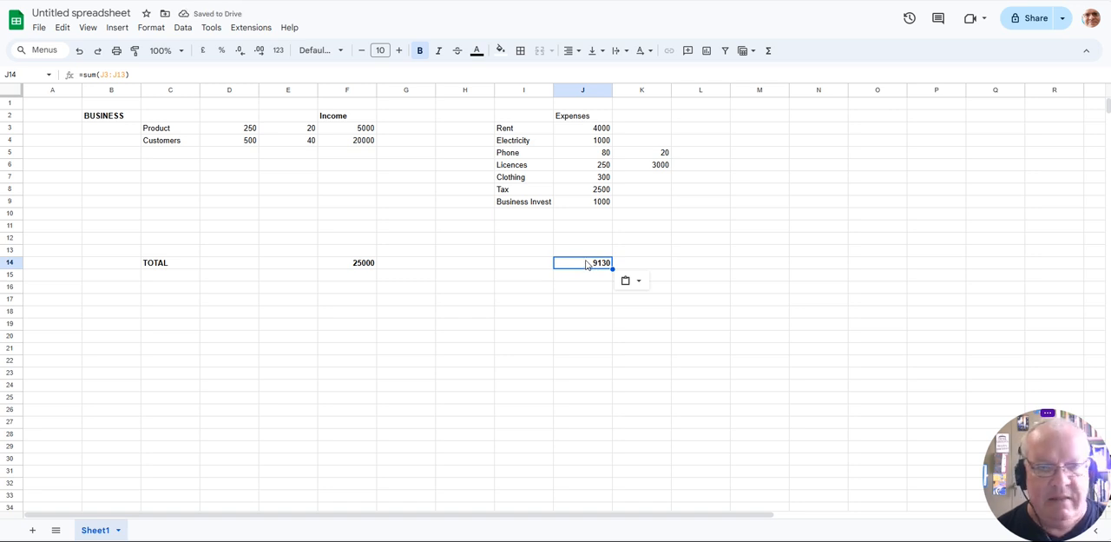
- Enter the heading Balance in M2 and calculate income minus expenses in M14 with =F14-J14
left_click(748, 117)
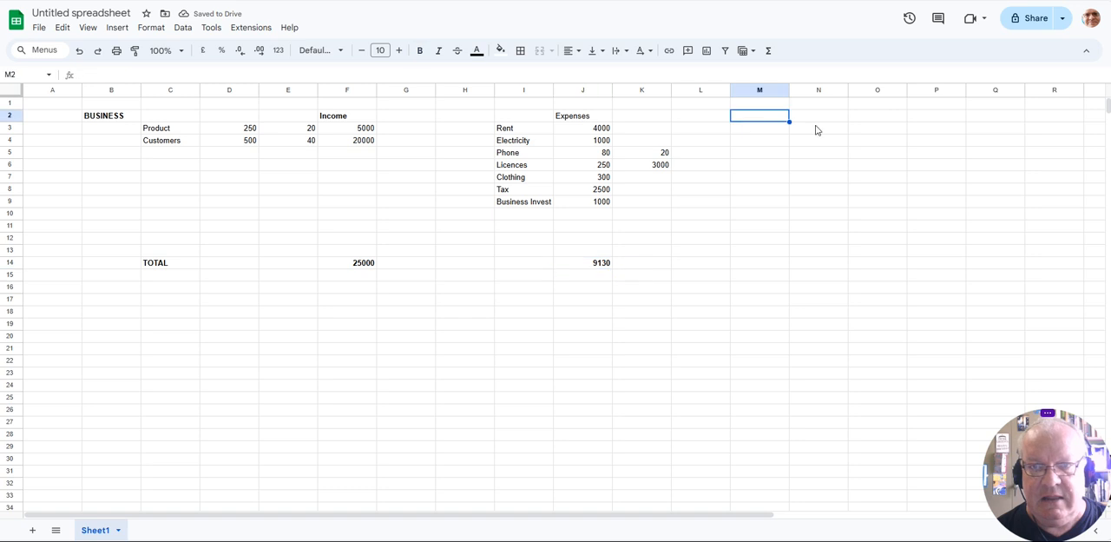
type("Balance")
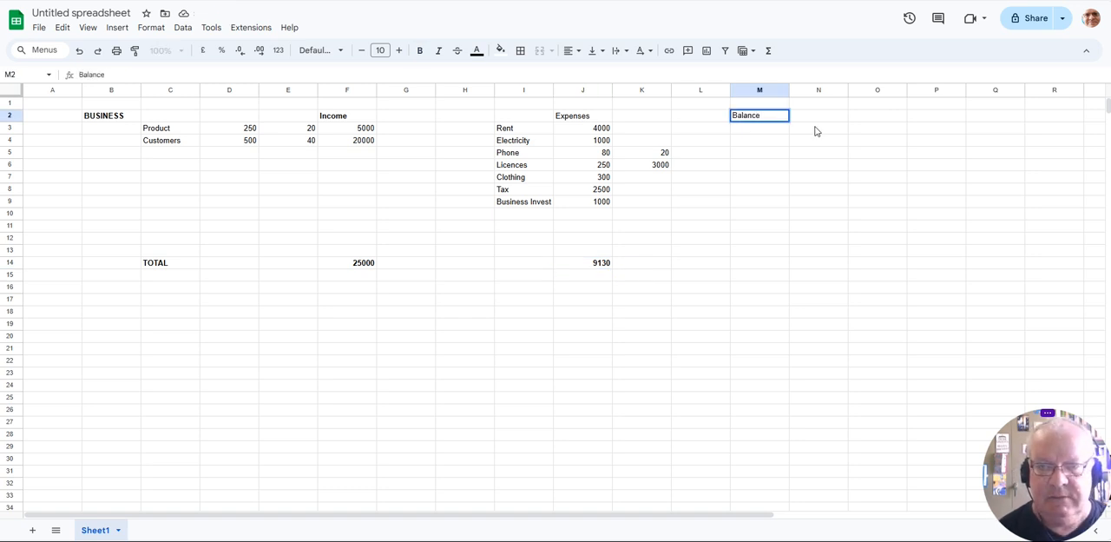
left_click(760, 269)
type("=")
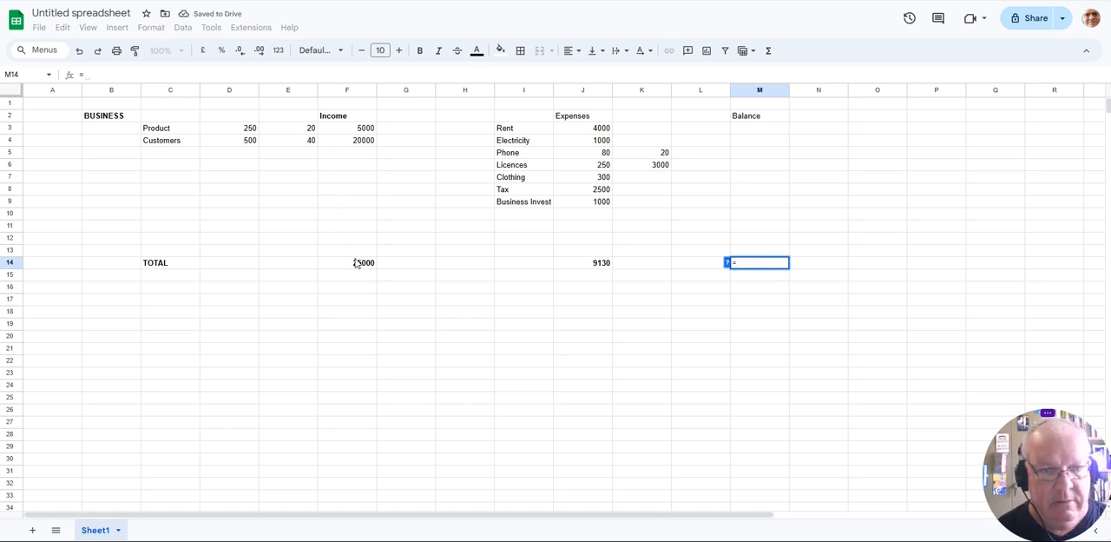
left_click(356, 266)
type("-")
left_click(597, 270)
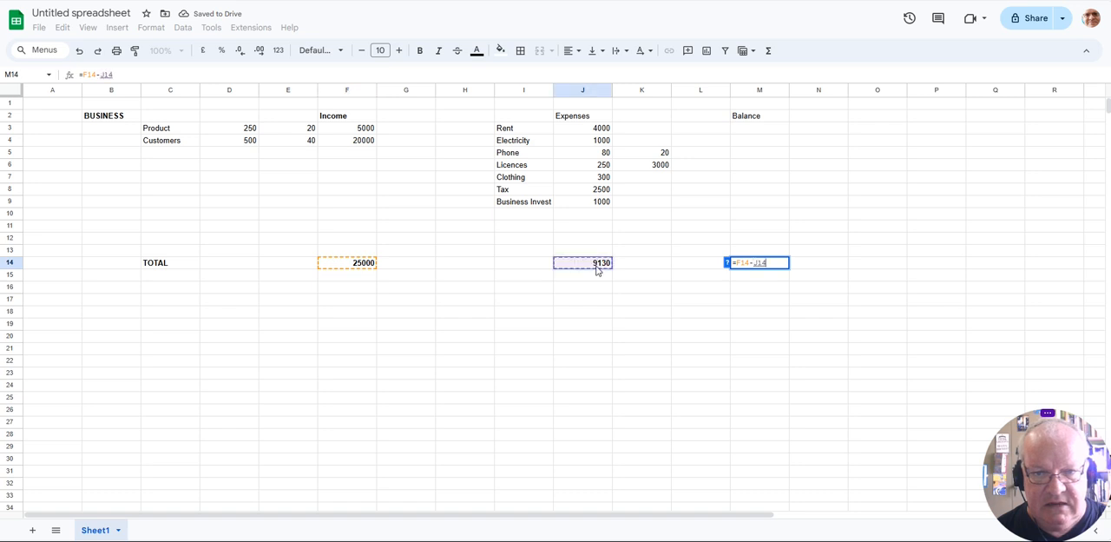
key("Return")
- Enter the expense label Salary in I10
left_click(511, 213)
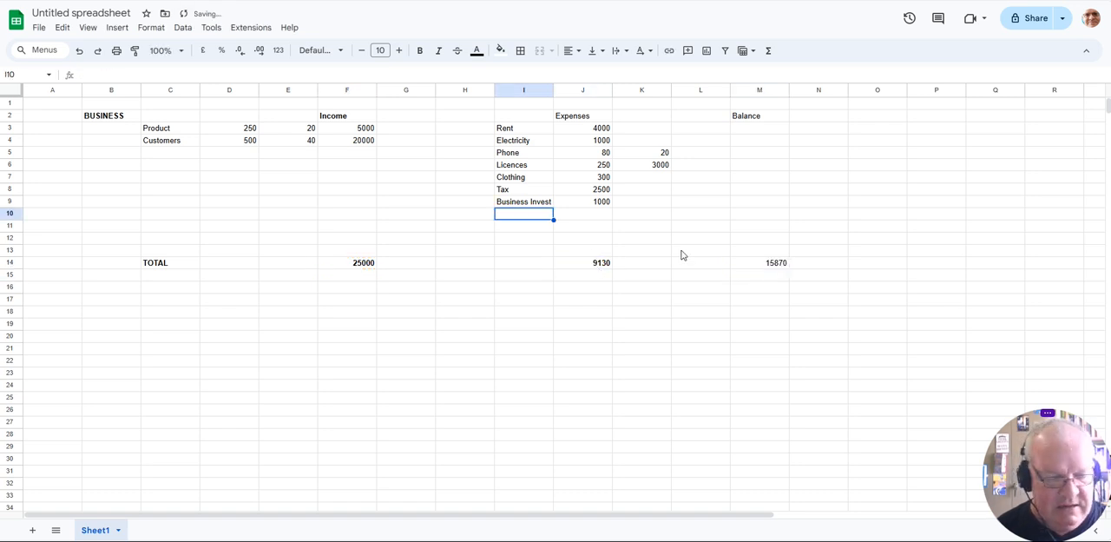
type("Sas")
key("BackSpace")
type("lary")
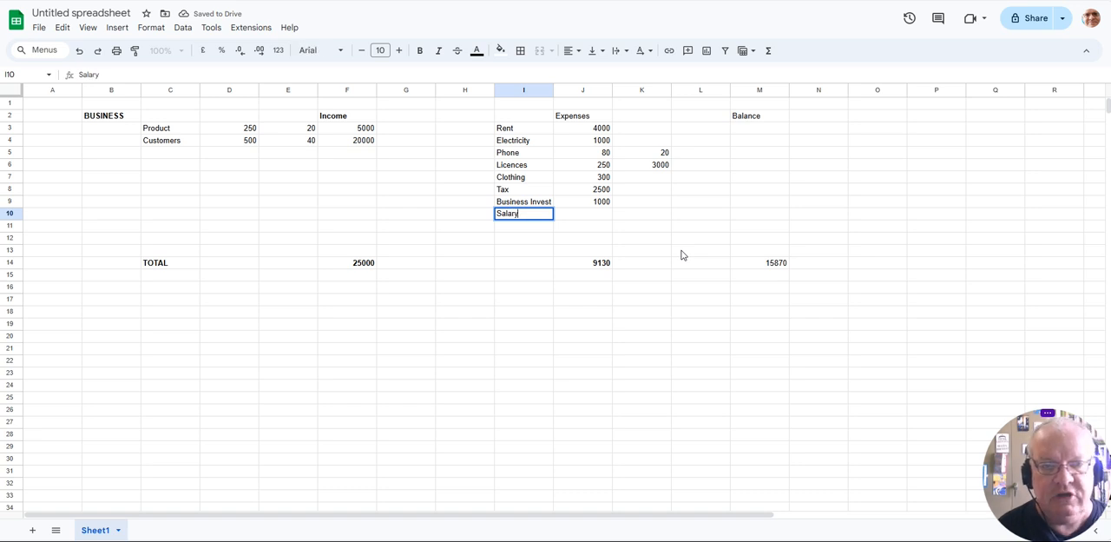
key("Tab")
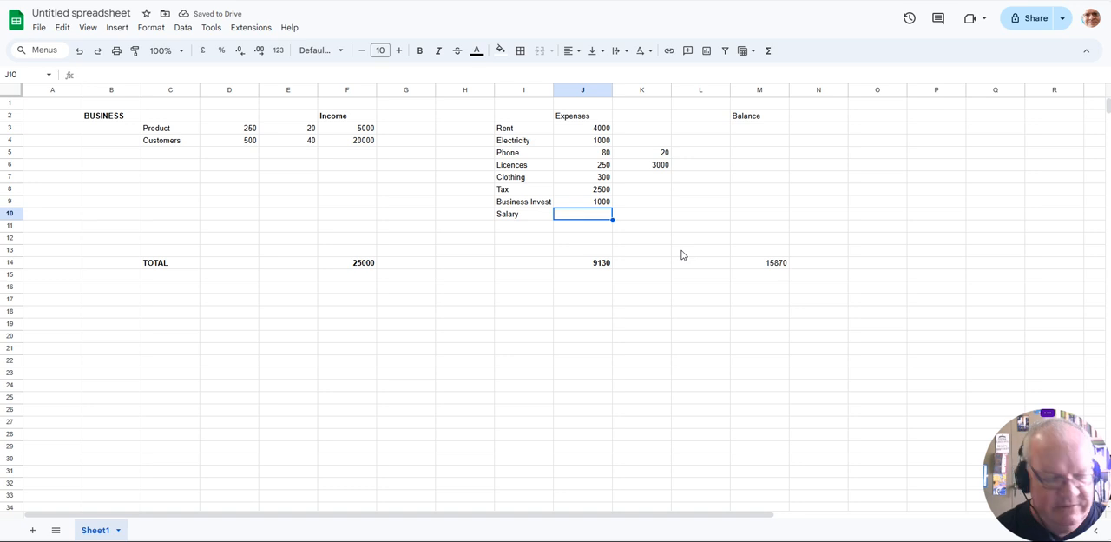
- Enter 120000 as the Salary amount in J10
type("100")
key("BackSpace")
type("120000")
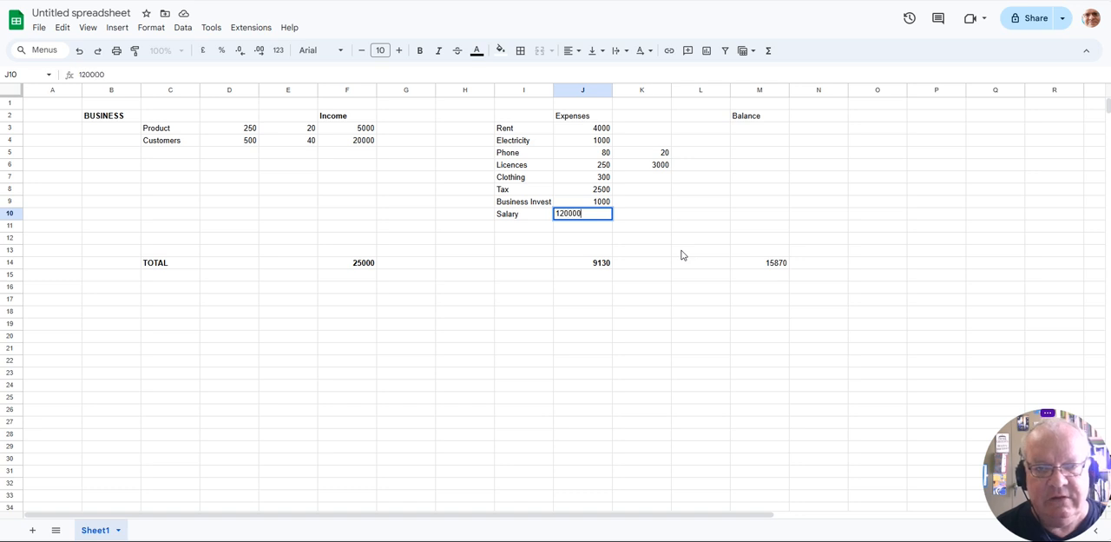
key("Return")
key("Up")
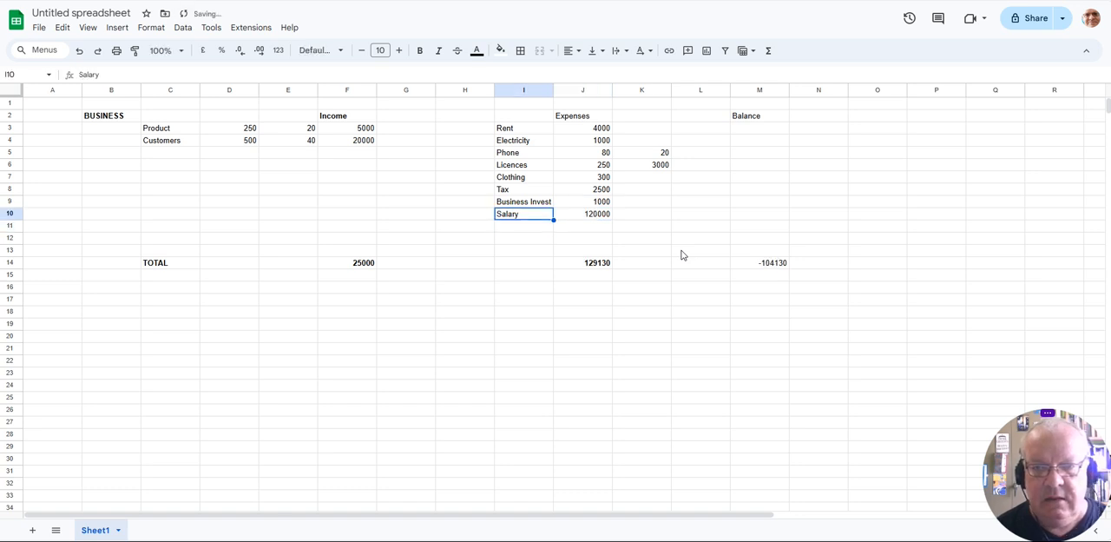
- Set the Salary amount in J10 to 12000
key("Right")
type("12000")
key("Return")
key("Up")
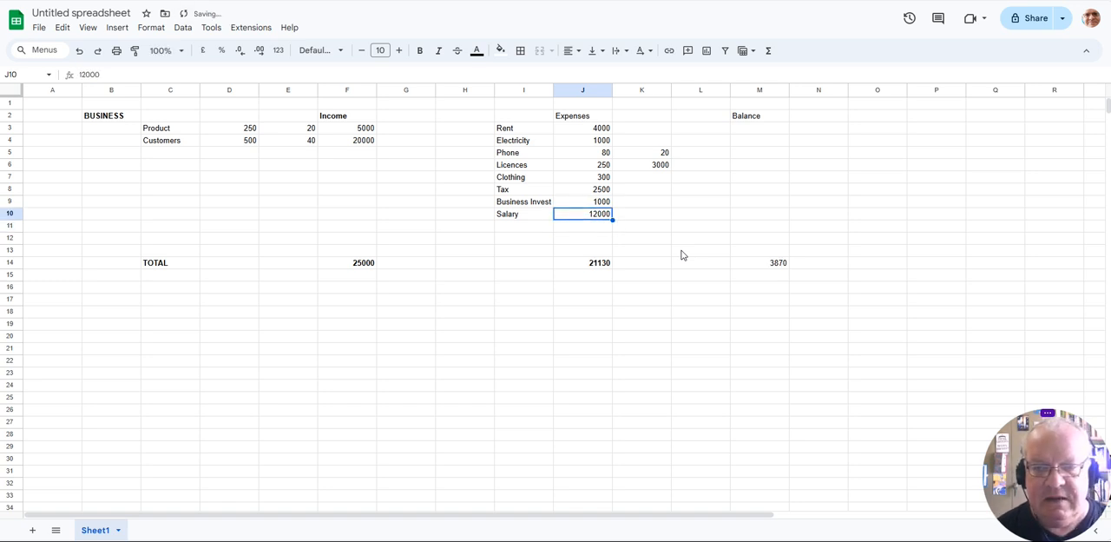
- Set the Salary amount in J10 to 14000
type("14")
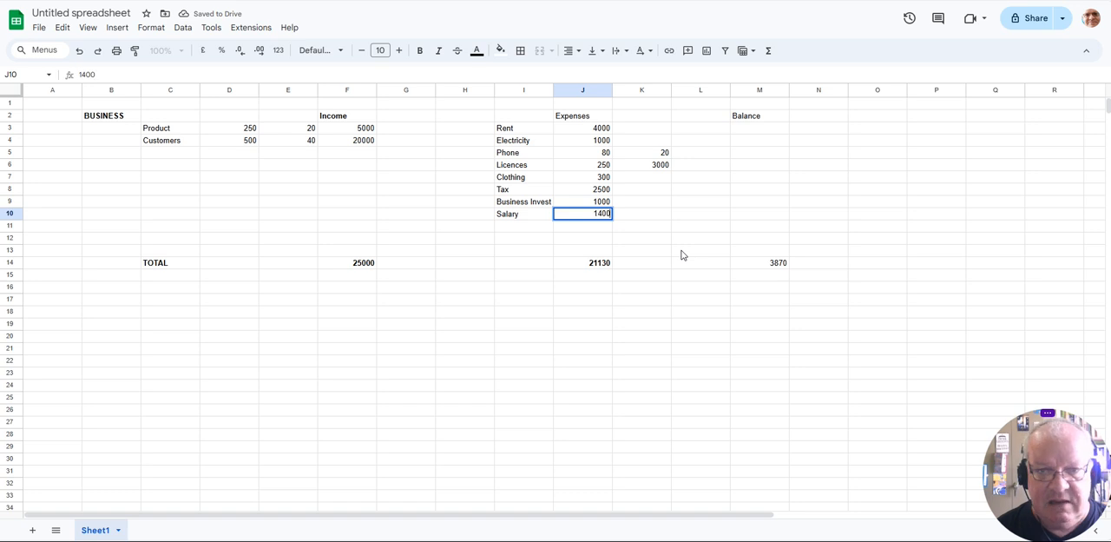
type("000")
key("Return")
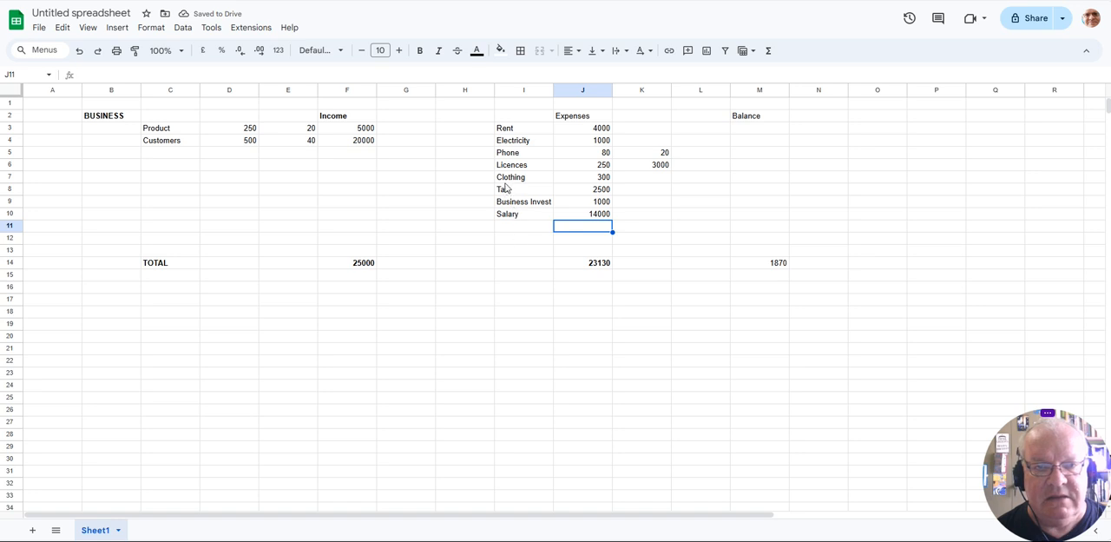
- Shift the Clothing to Salary entries in I7:J10 down one row by copying them to start at I8
left_click_drag(529, 182, 576, 213)
key("ctrl+c")
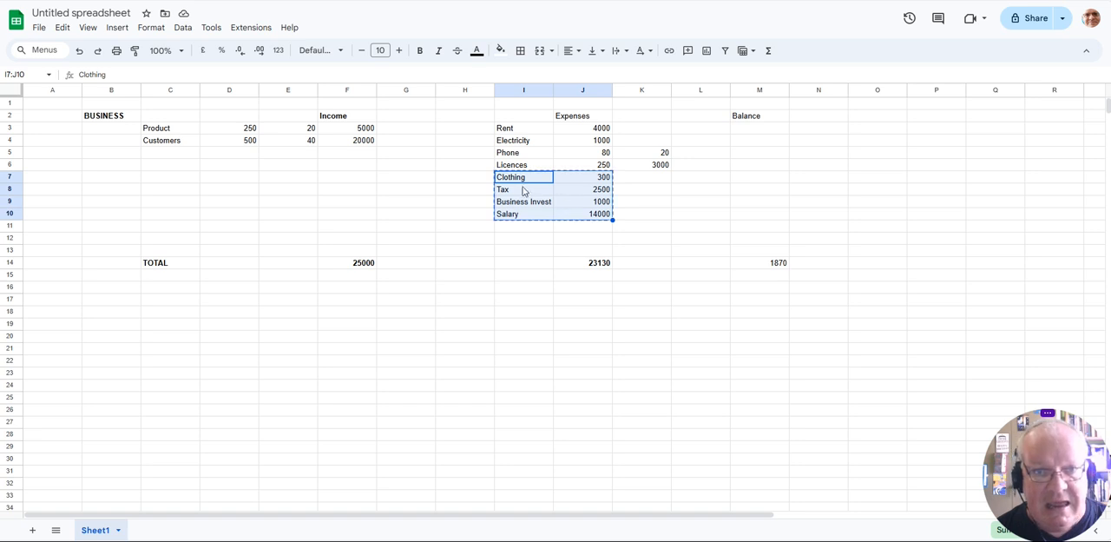
left_click(523, 190)
key("ctrl+v")
- Replace the expense in row 7 with Petrol in I7 and the amount 1500 in J7
left_click(529, 179)
type("Petrol")
key("Tab")
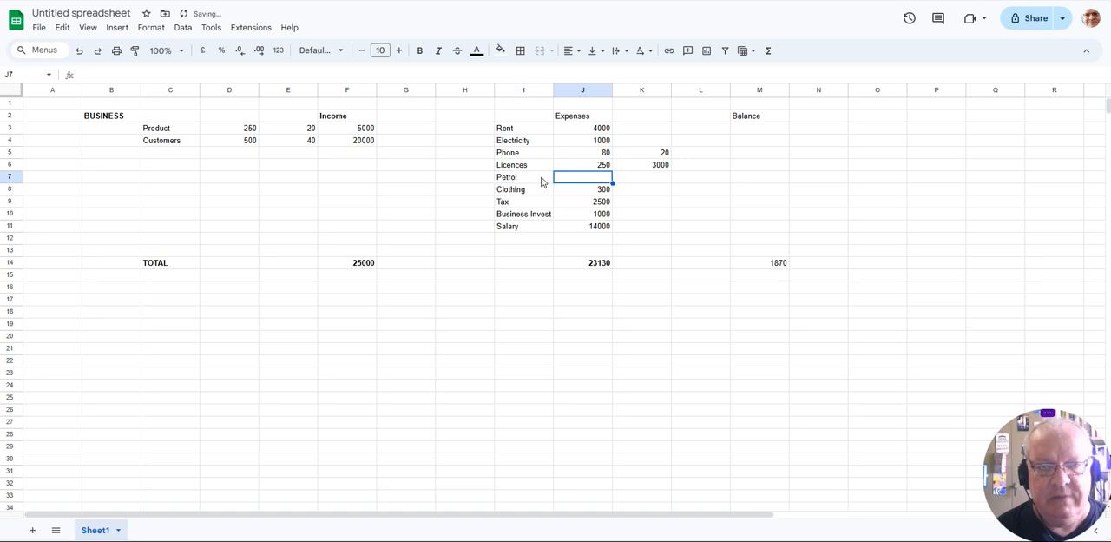
type("1500")
key("Return")
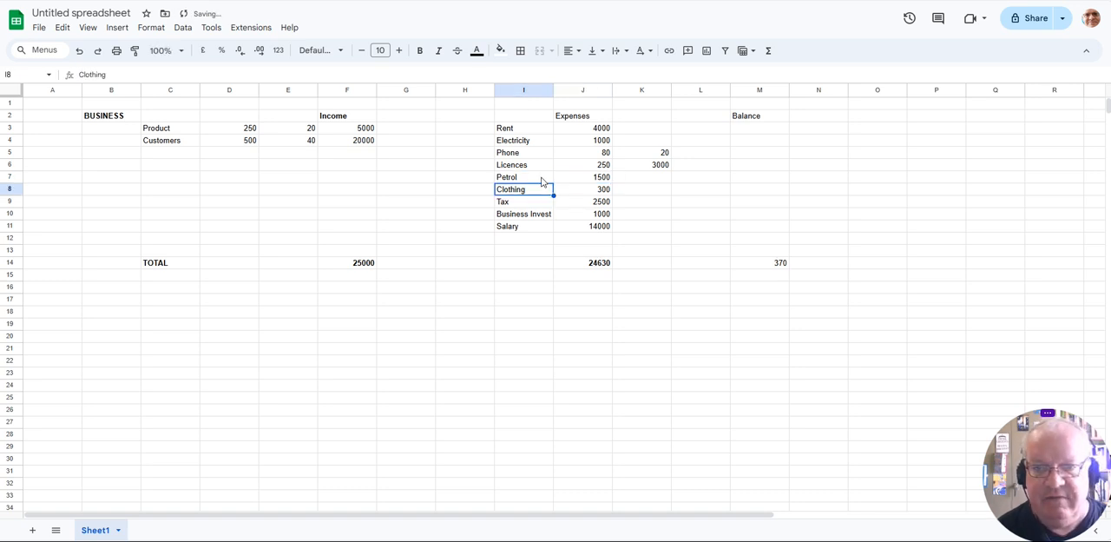
- Set the Business Invest amount in J10 to 1370
key("Down")
key("Down")
key("Right")
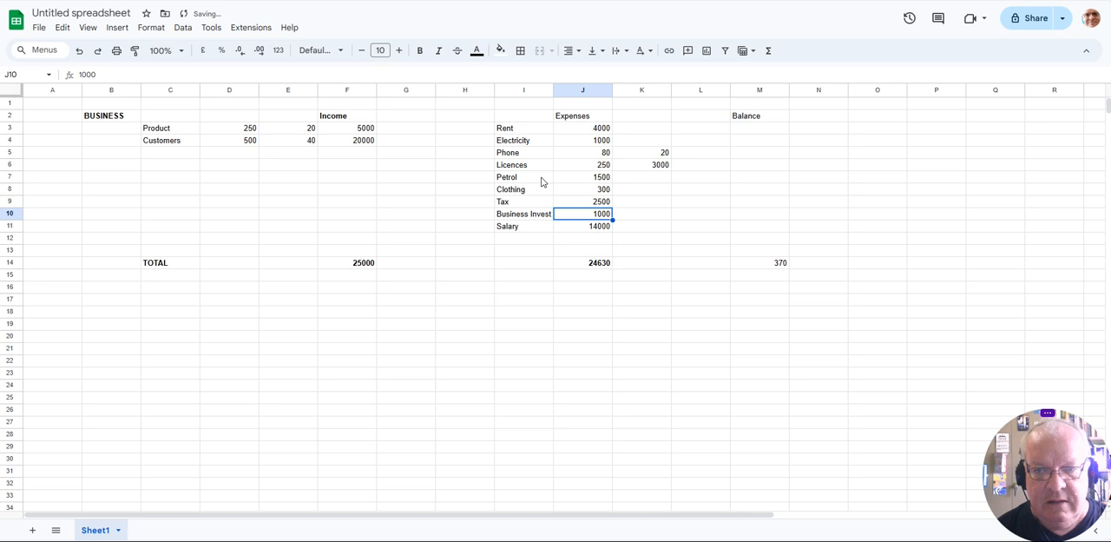
type("1")
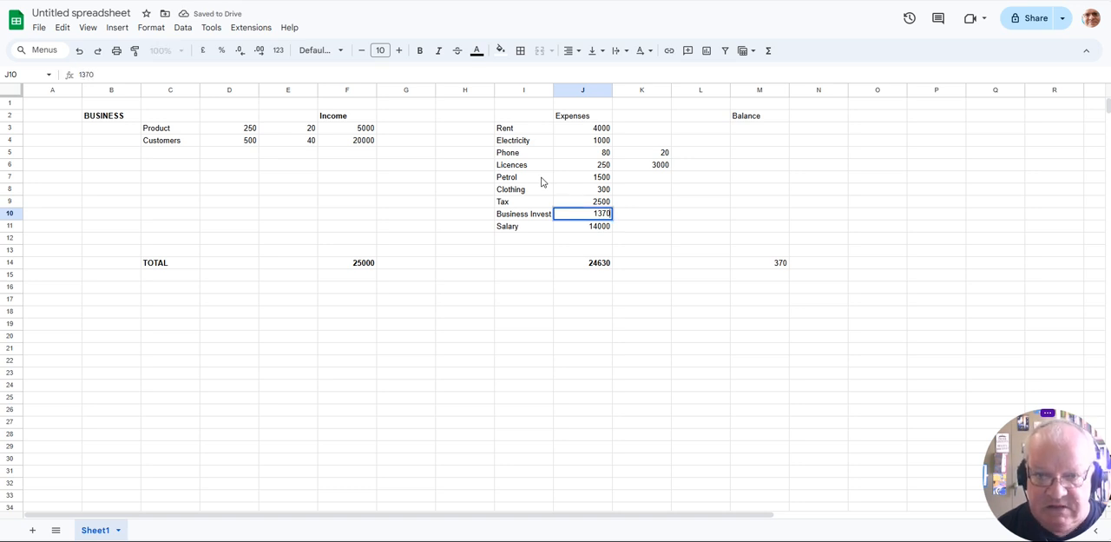
key("Return")
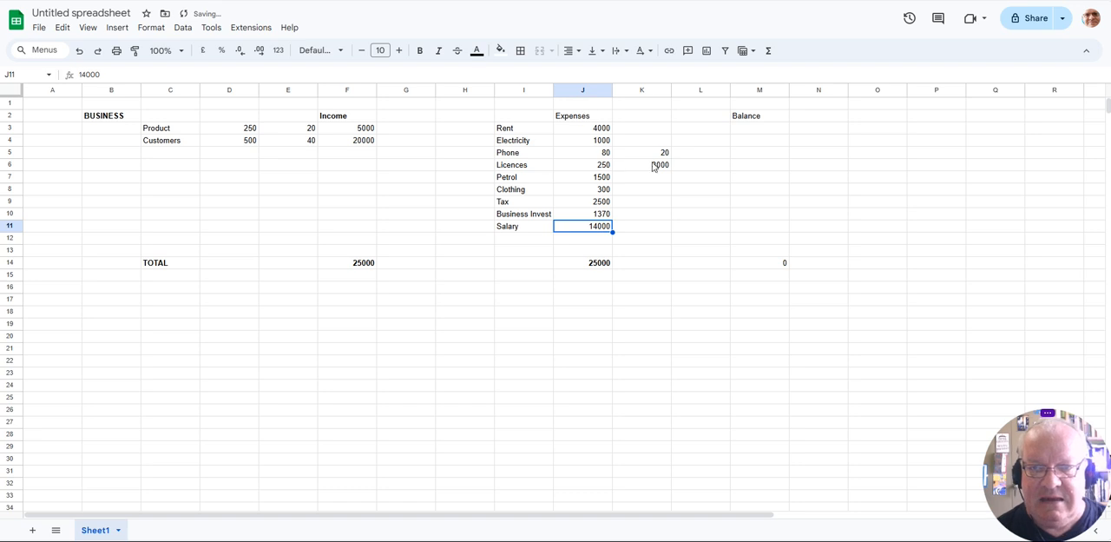
- Make the balance result in M14 bold
left_click(775, 262)
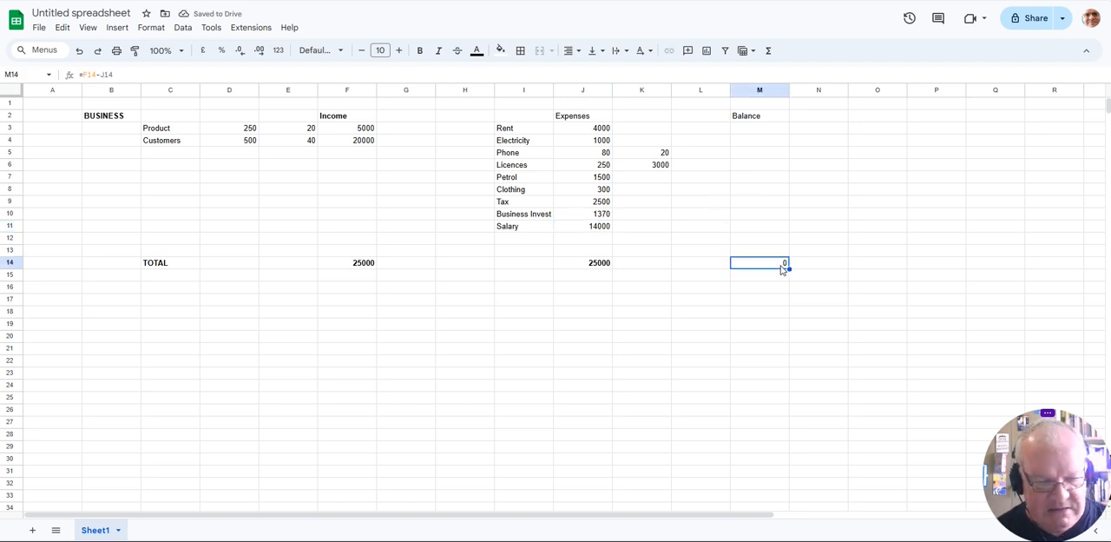
left_click(808, 251)
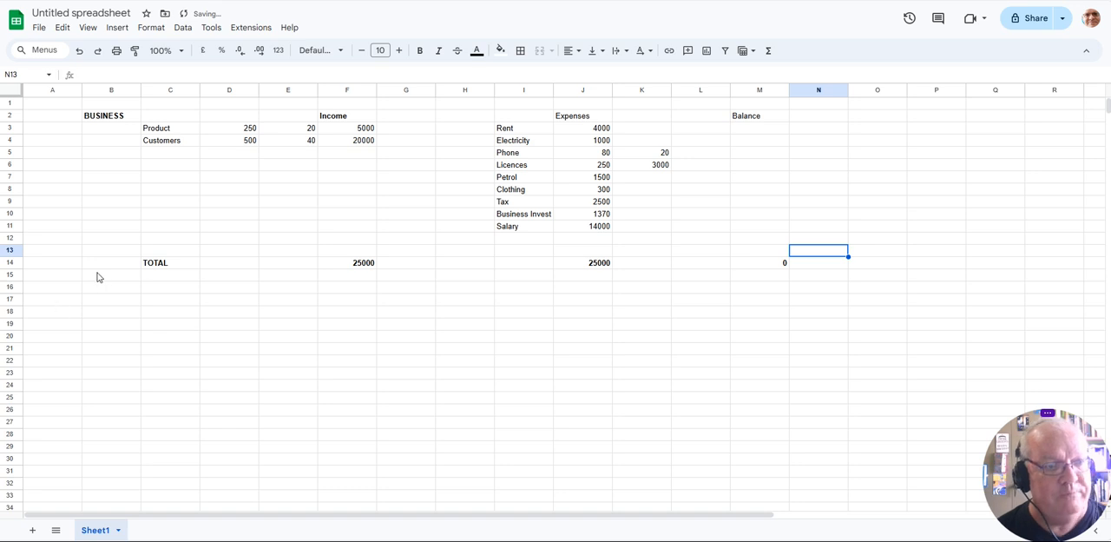
- Turn off the gridlines on the sheet
left_click(86, 28)
mouse_move(154, 47)
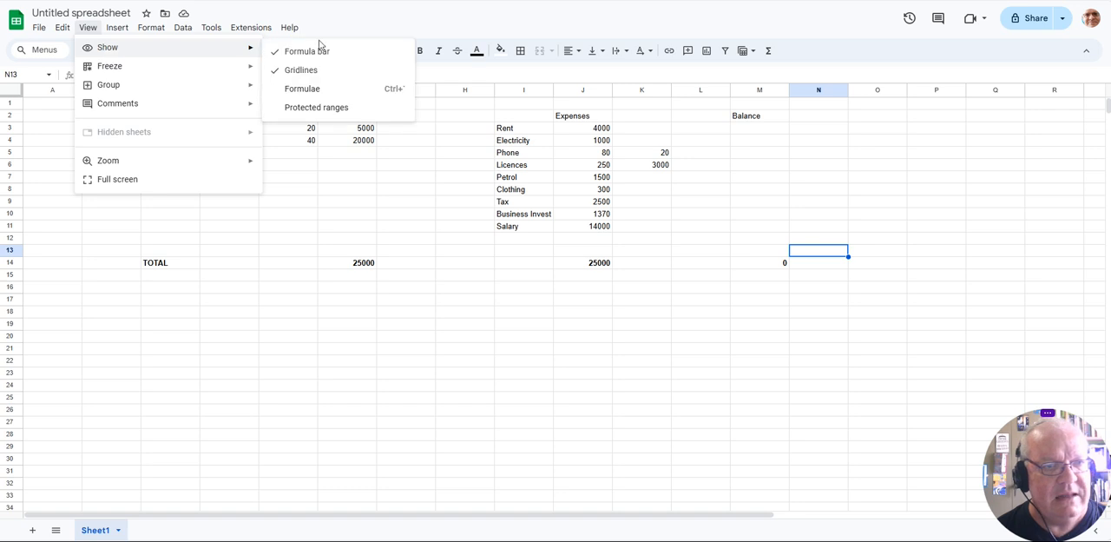
left_click(291, 69)
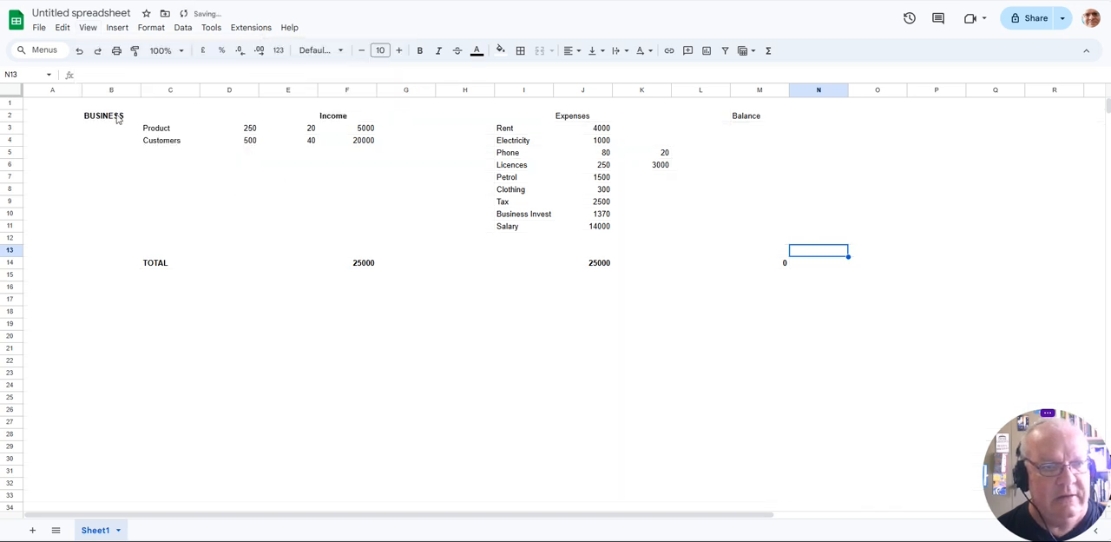
- Add an outer border around the income block C2:F14
left_click_drag(162, 119, 359, 268)
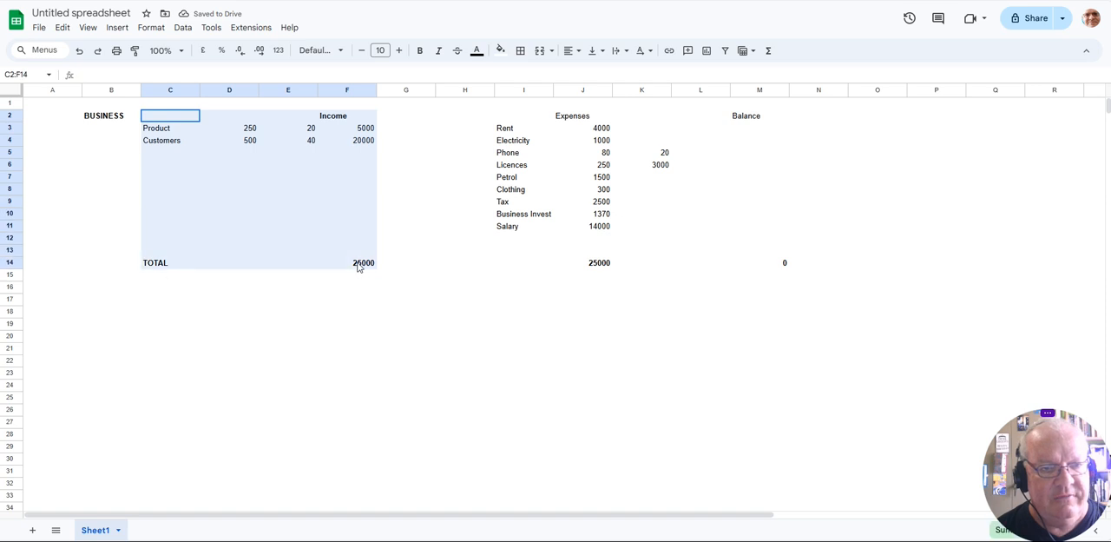
left_click(521, 51)
left_click(606, 77)
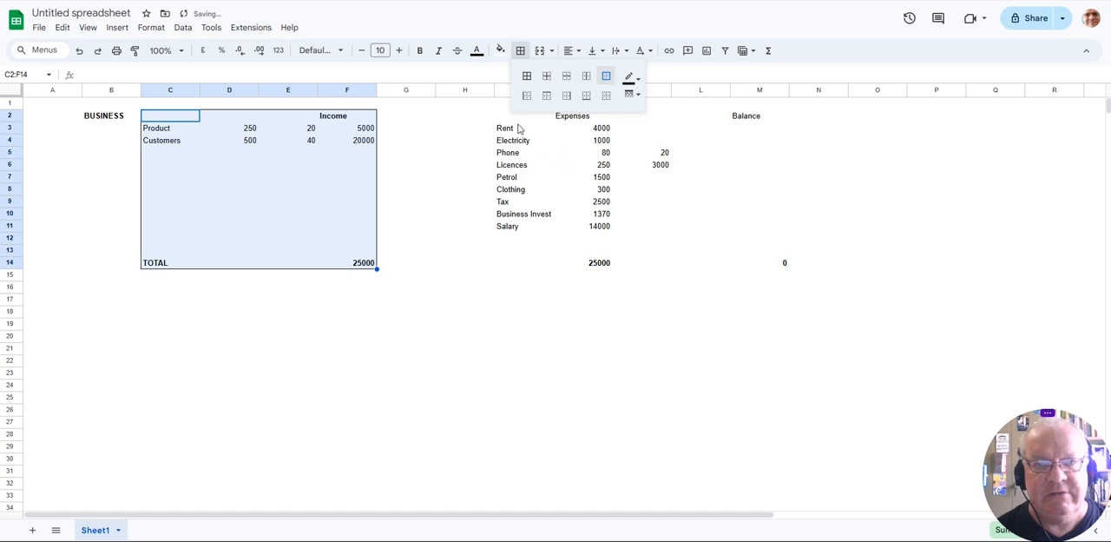
left_click(509, 119)
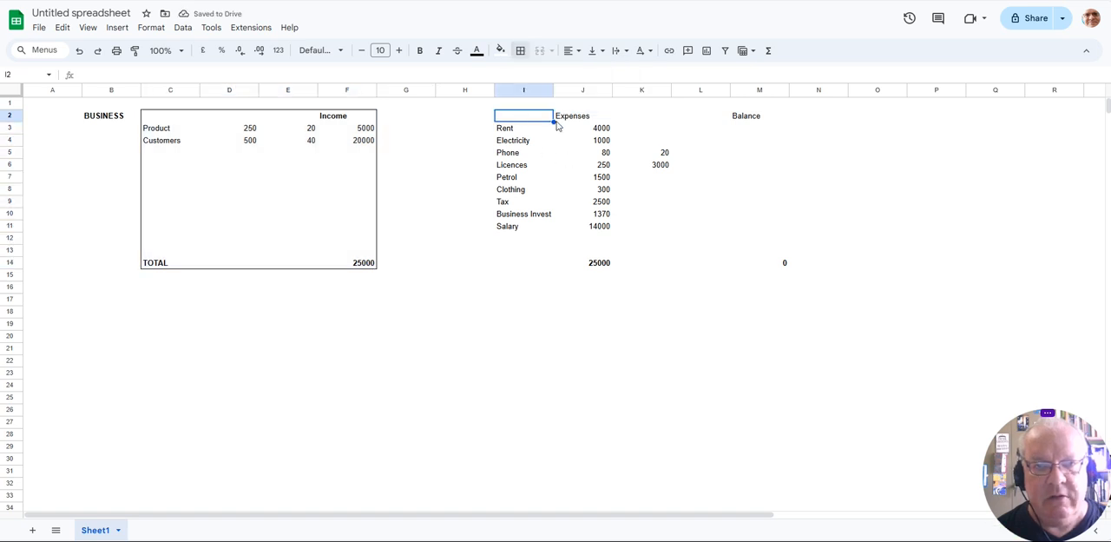
mouse_move(553, 121)
left_mouse_down()
mouse_move(650, 169)
mouse_move(660, 233)
mouse_move(608, 227)
left_mouse_up()
left_click(599, 224)
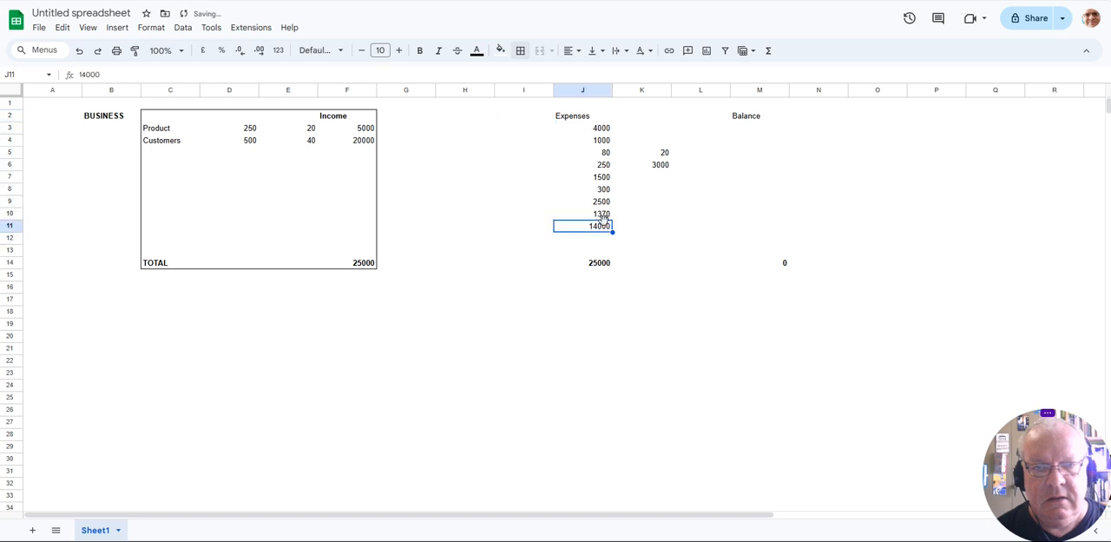
left_click(79, 51)
- Add an outer border around the expenses block I2:K14
left_click(473, 128)
mouse_move(521, 116)
left_mouse_down()
mouse_move(618, 122)
mouse_move(645, 266)
left_mouse_up()
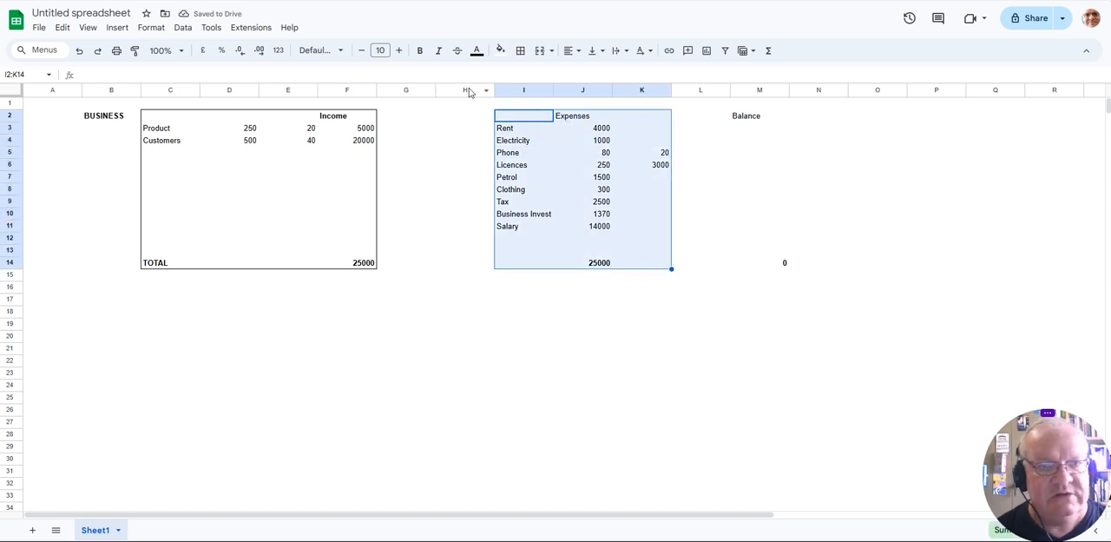
left_click(520, 50)
left_click(606, 76)
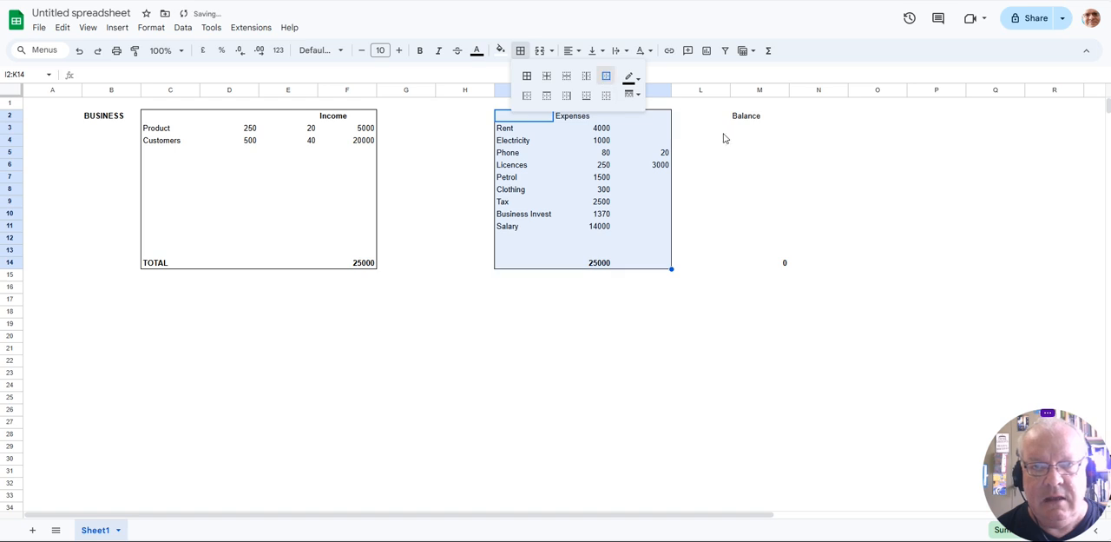
- Add an outer border around the balance column M2:M14
mouse_move(719, 118)
left_mouse_down()
mouse_move(772, 129)
mouse_move(784, 256)
left_mouse_up()
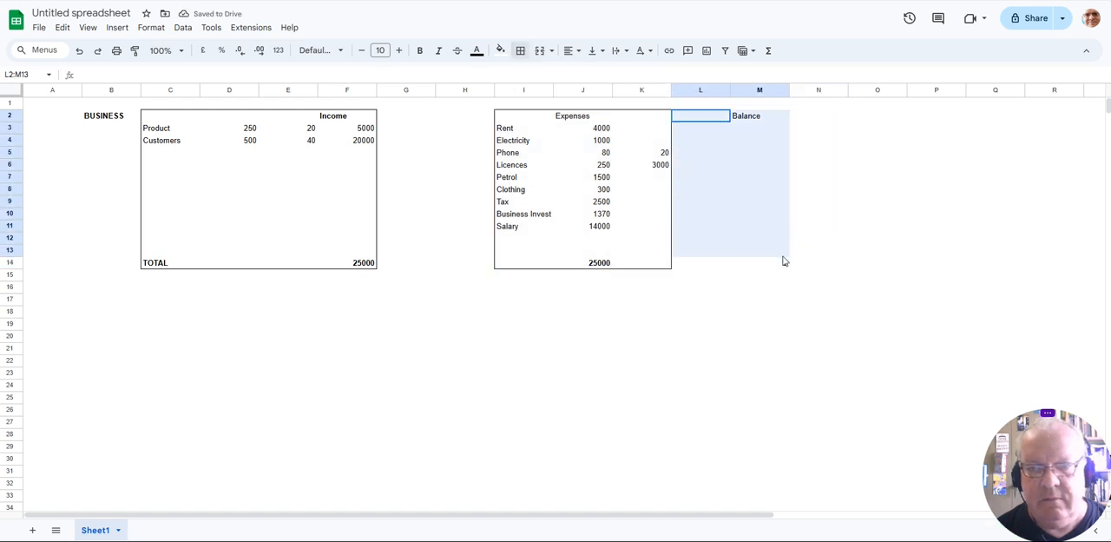
left_click(860, 217)
left_click_drag(748, 118, 764, 266)
left_click(521, 50)
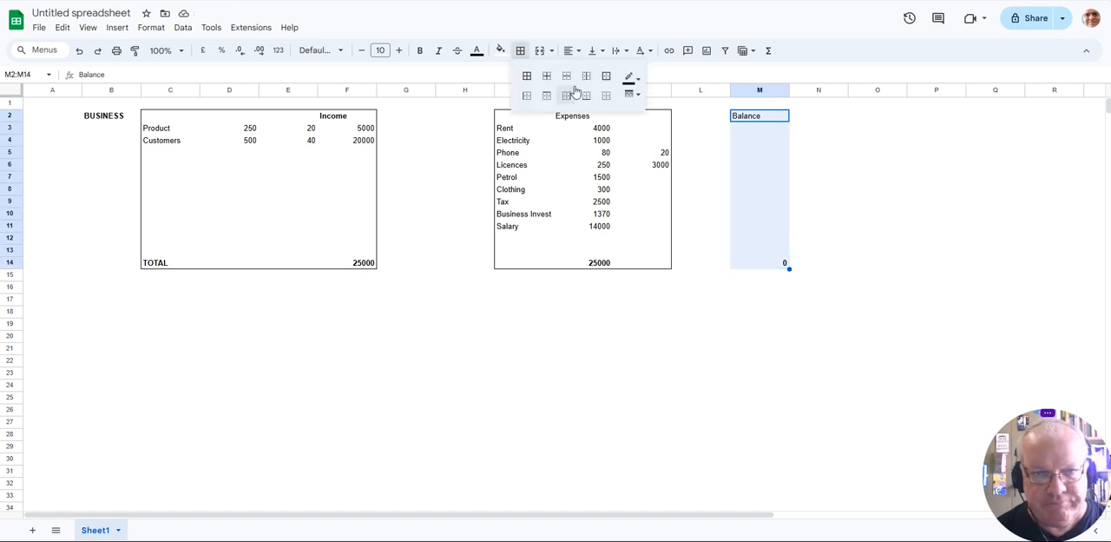
left_click(606, 77)
left_click(643, 280)
- Make the Expenses heading in J2 and the Balance heading in M2 bold
left_click(567, 116)
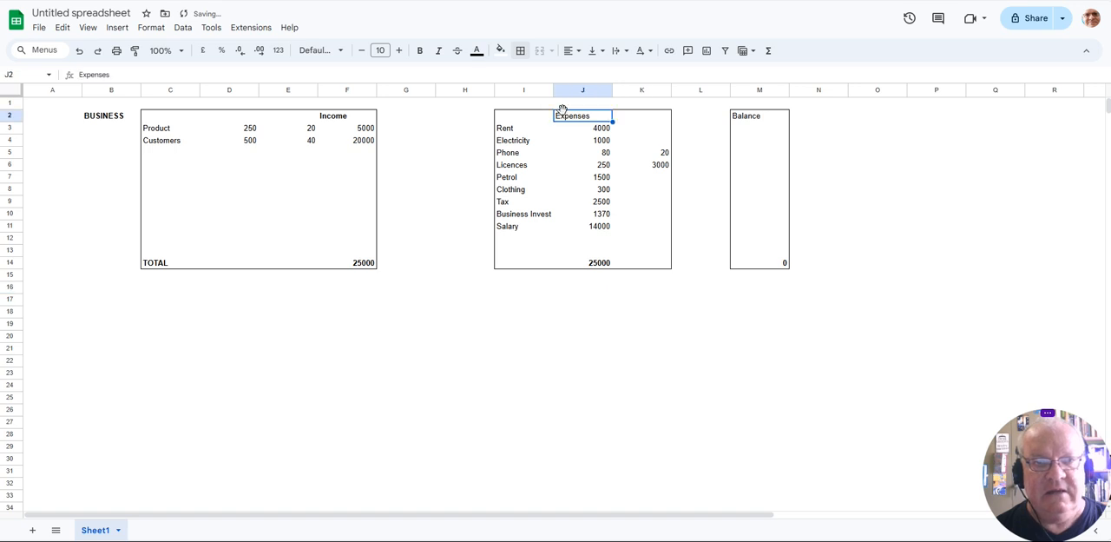
key("ctrl+b")
left_click(748, 117)
key("ctrl+b")
- Copy the whole business block B2:M14 and paste the duplicate starting at B17
left_click_drag(113, 122, 775, 272)
key("ctrl+c")
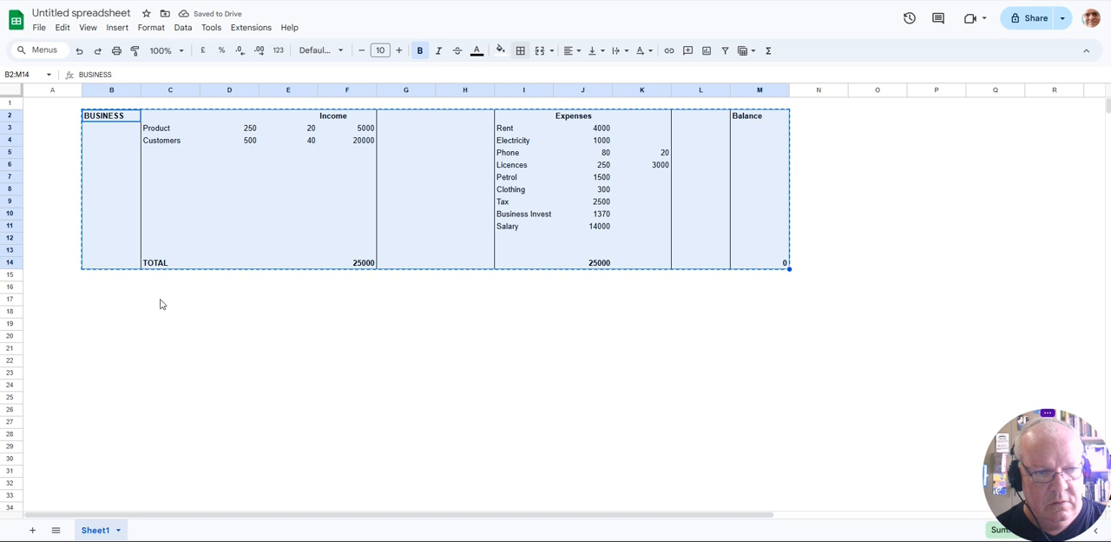
left_click(92, 304)
key("ctrl+v")
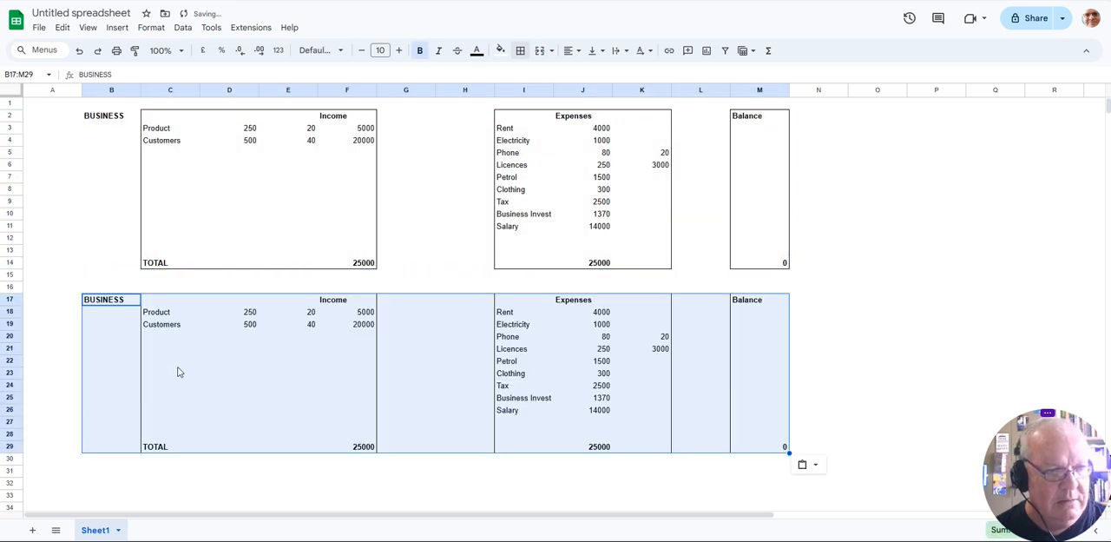
left_click(180, 364)
- Change the heading of the copied block in B17 to PERSONAL
left_click(97, 299)
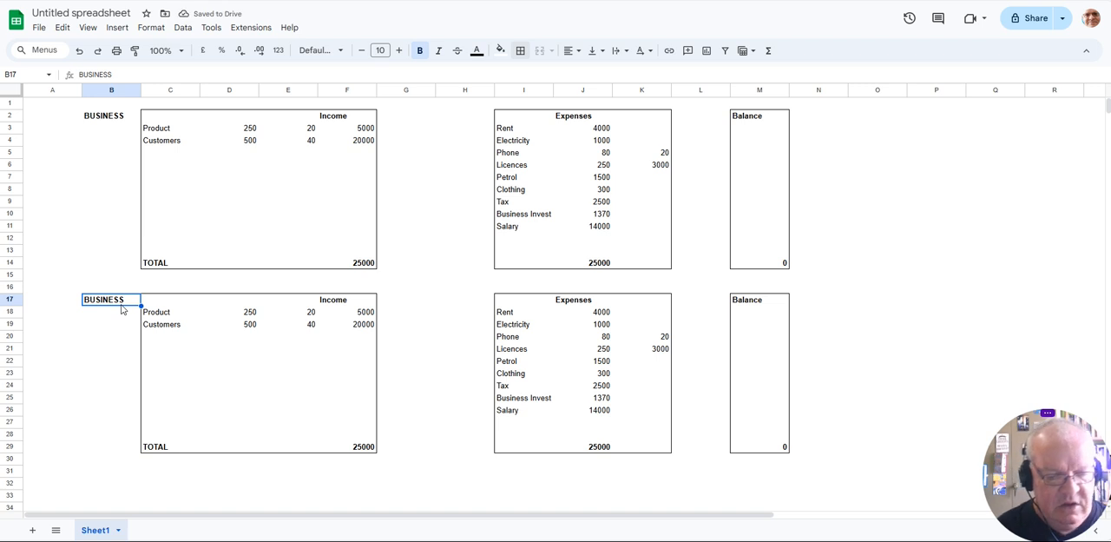
type("pPERSONAL")
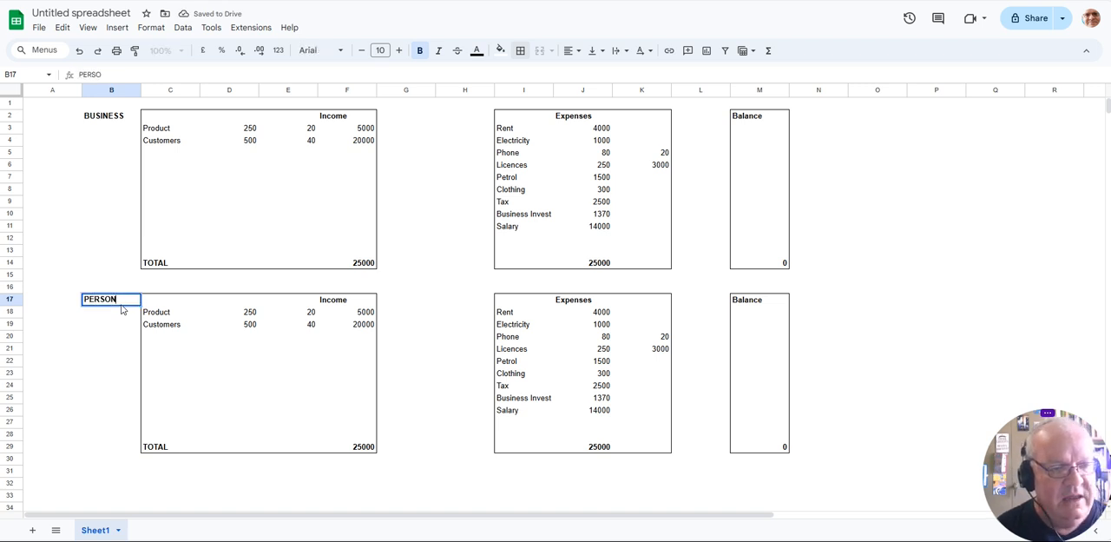
key("Tab")
- Clear the copied Product and Customers entries in C18:E19 of the personal block
left_click_drag(160, 313, 313, 326)
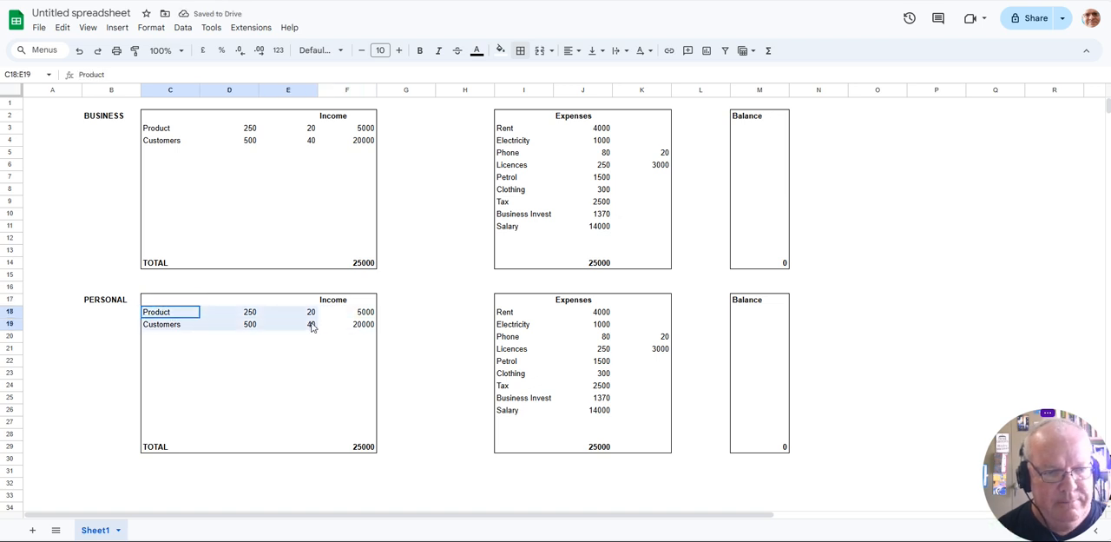
key("Delete")
- Enter the income label Salary in E18 of the personal block
key("Right")
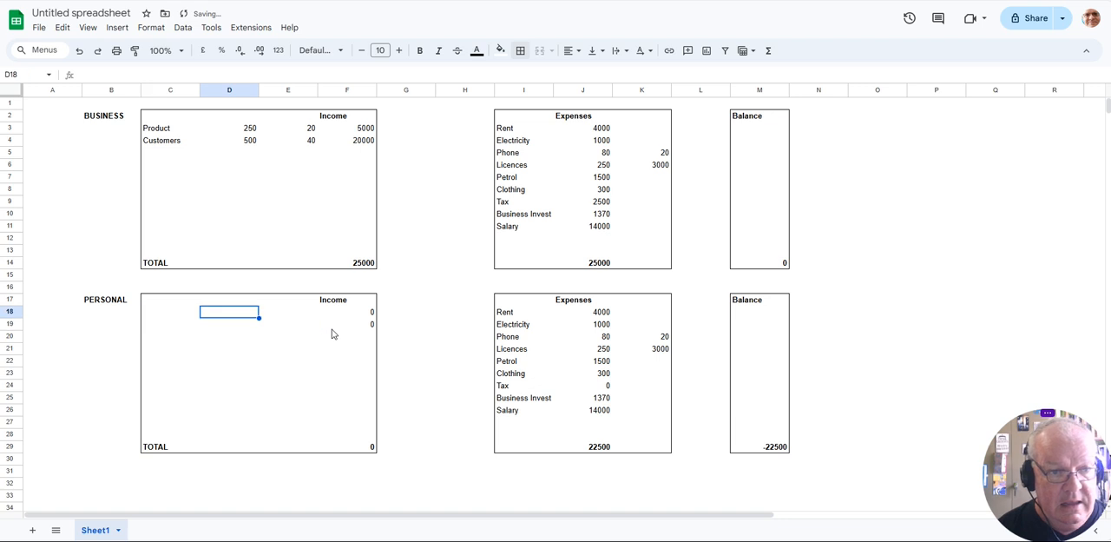
key("Right")
key("Right")
key("Left")
type("Sa")
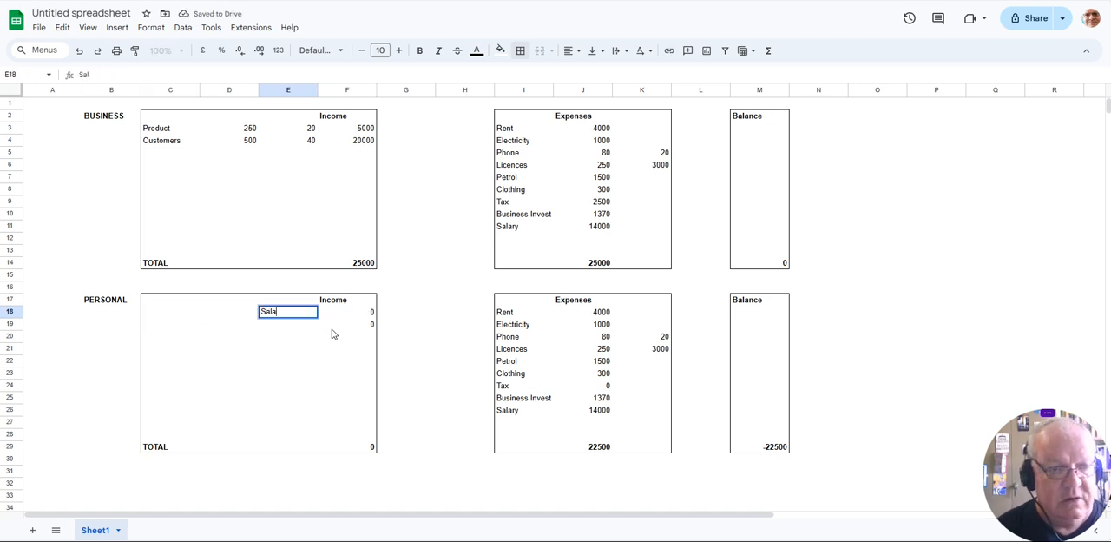
type("lary")
- Link the personal salary income in F18 to the business Salary expense in J11 and clear the leftover formula in F19
left_click(359, 315)
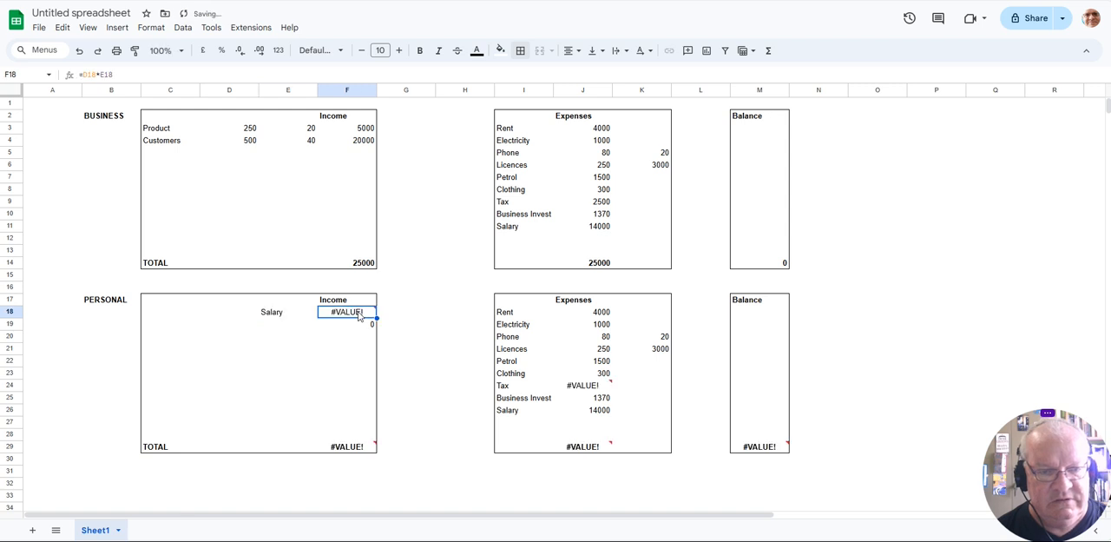
type("=")
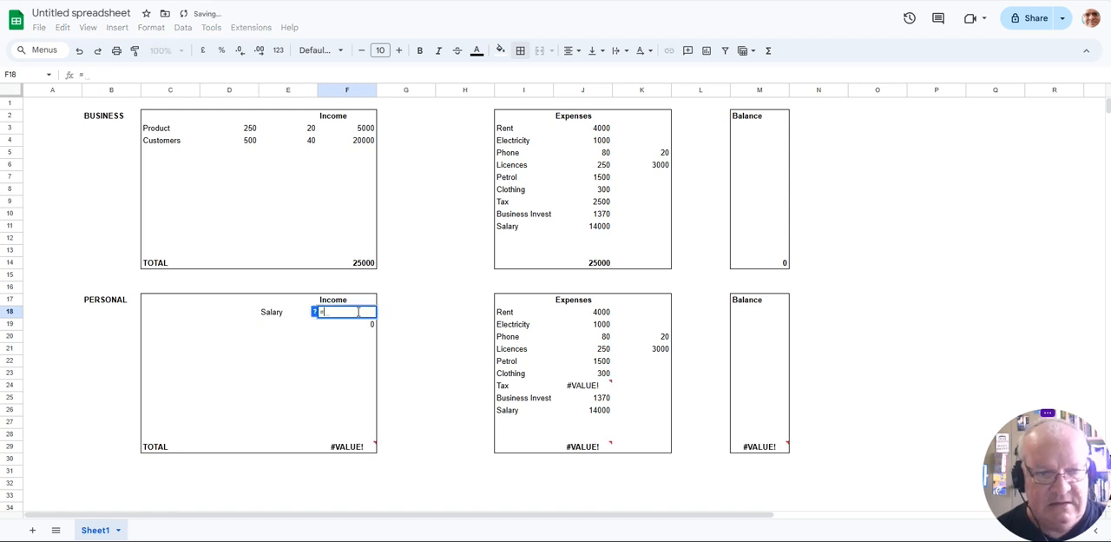
left_click(592, 228)
key("Return")
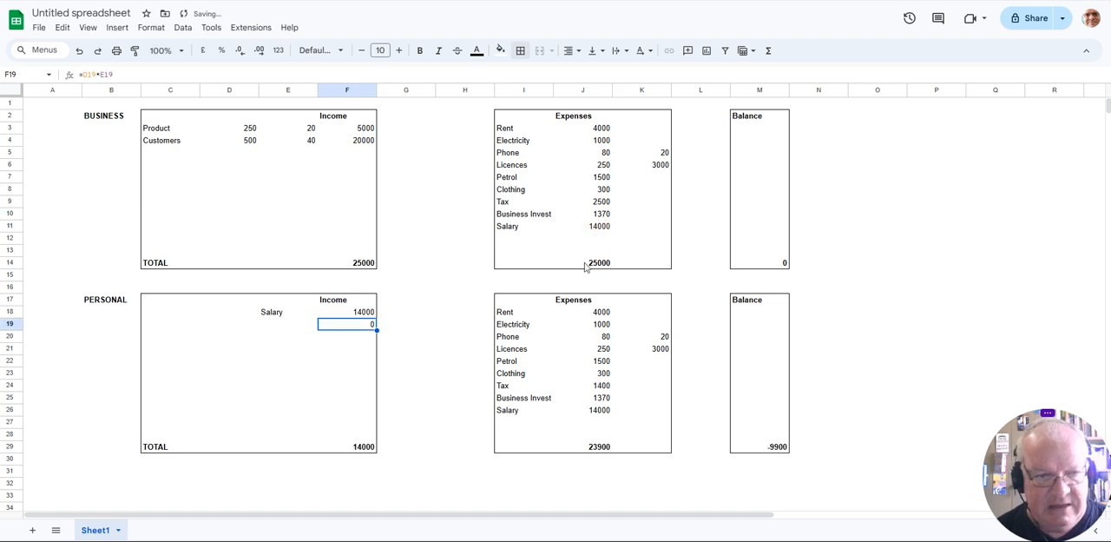
key("Delete")
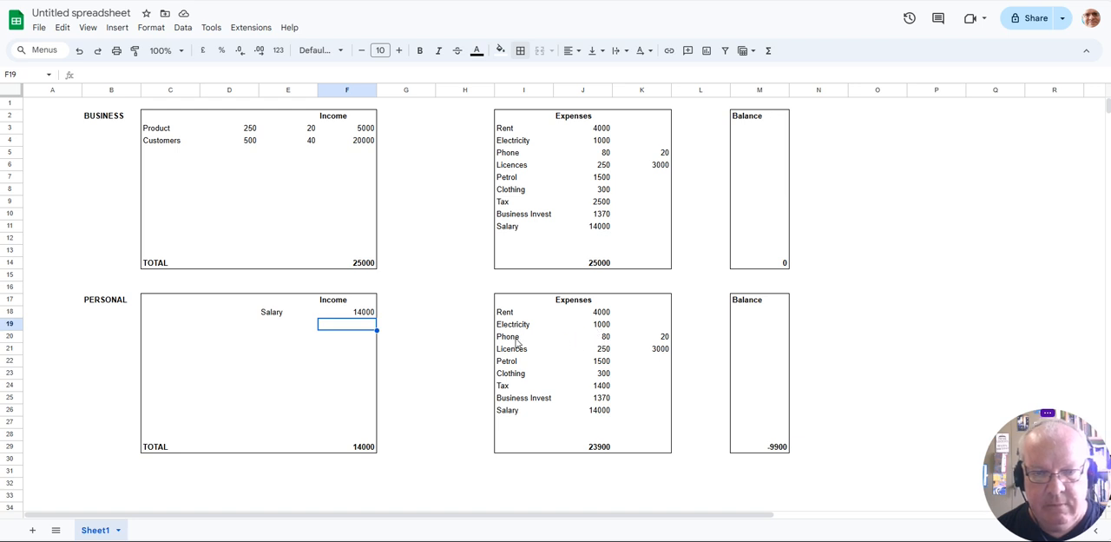
- Clear the Phone, Licences, Petrol, Clothing, Tax, Business Invest and Salary entries from the personal expenses in rows 20 to 26
left_click_drag(516, 341, 620, 336)
key("Delete")
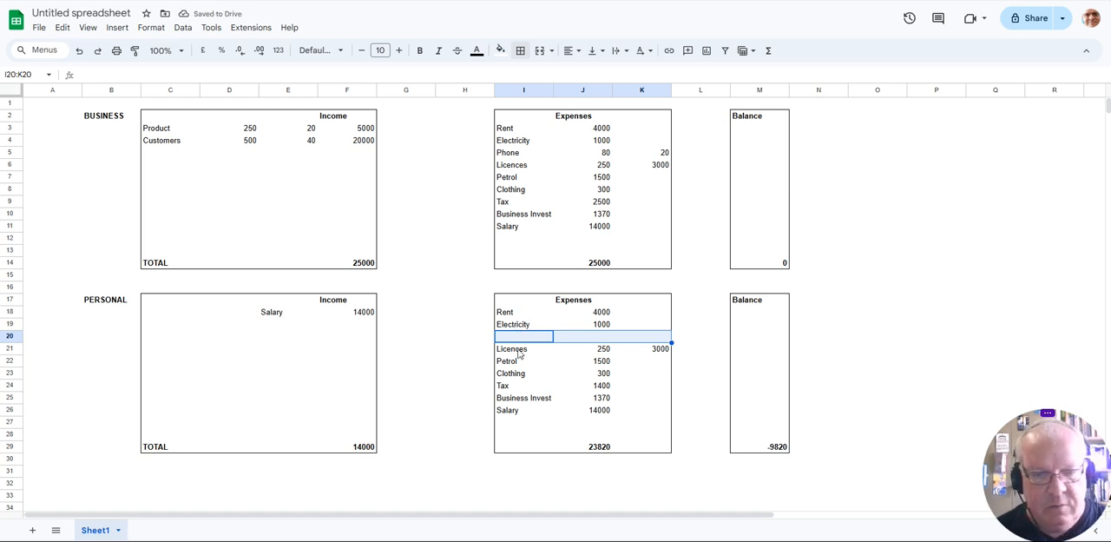
left_click_drag(524, 354, 646, 355)
key("Delete")
left_click_drag(544, 363, 577, 361)
key("Delete")
left_click_drag(531, 386, 610, 377)
key("Delete")
key("Delete")
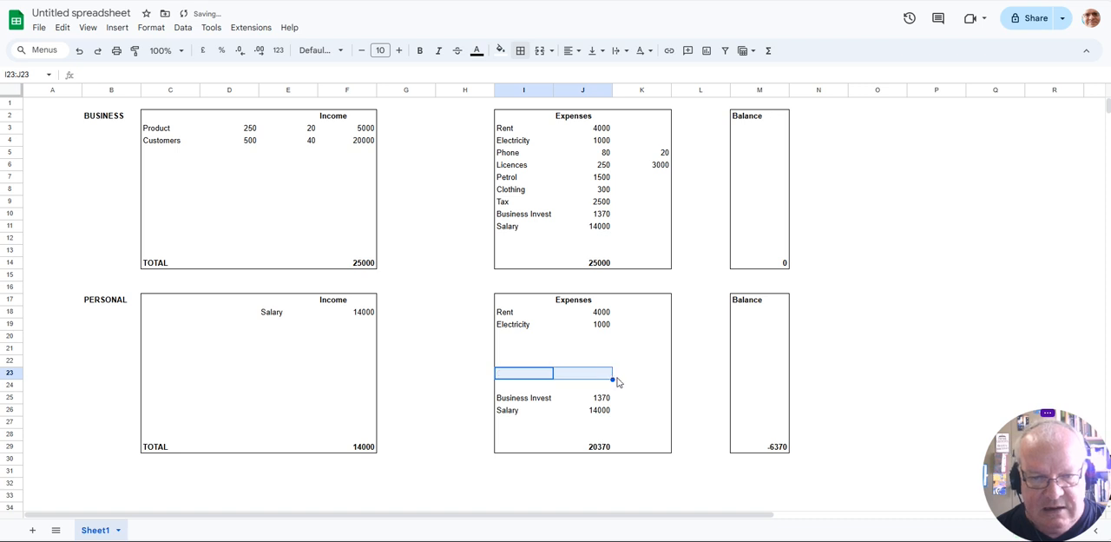
left_click(565, 390)
left_click_drag(514, 403, 601, 408)
key("Delete")
left_click(509, 330)
left_click(549, 339)
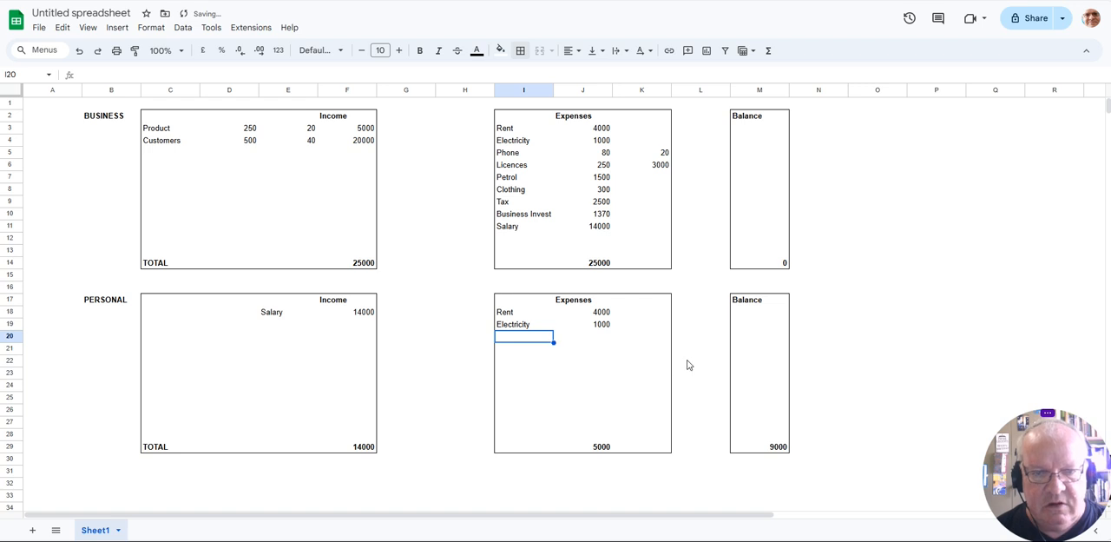
- Add a Food expense in personal row 20 with 150 in K20 and the formula =K20*31 in J20
type("Food")
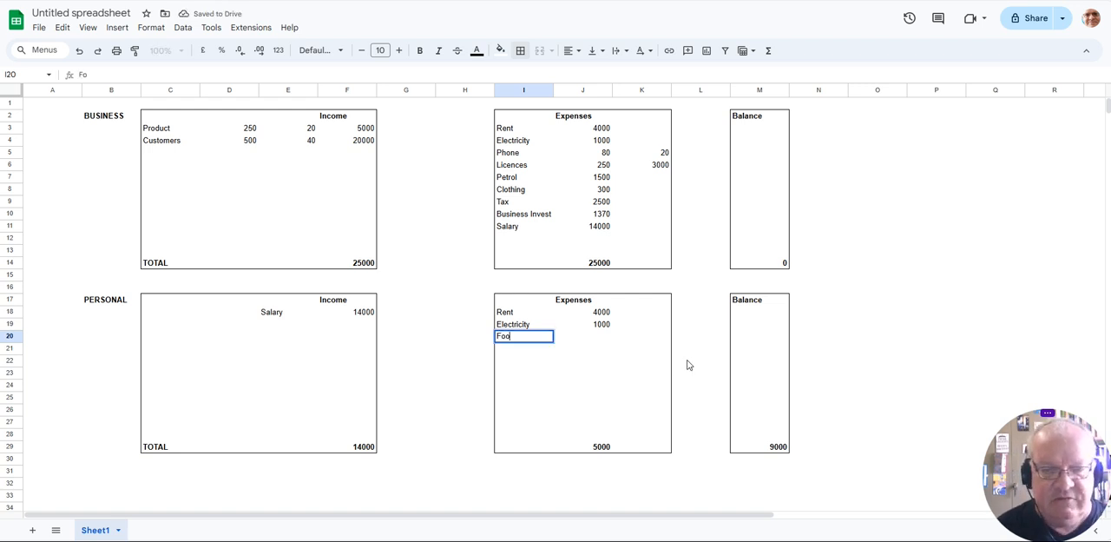
key("Tab")
key("Tab")
type("1")
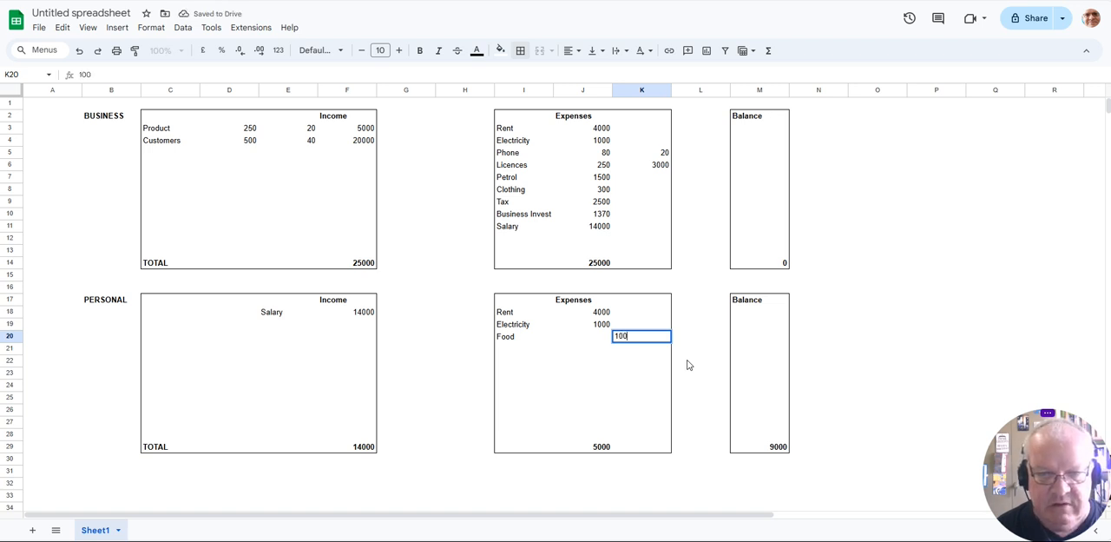
key("Left")
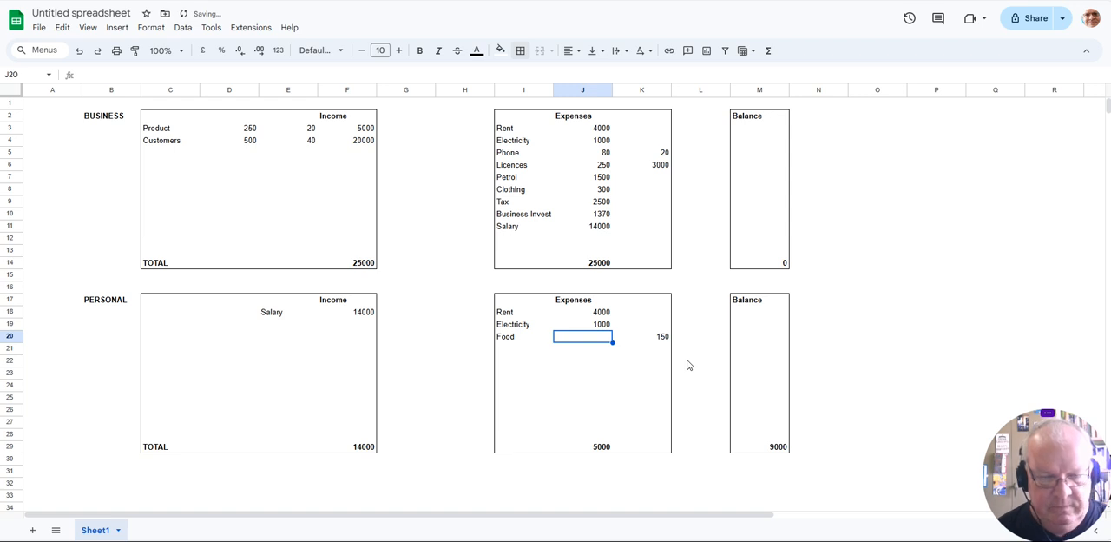
type("=")
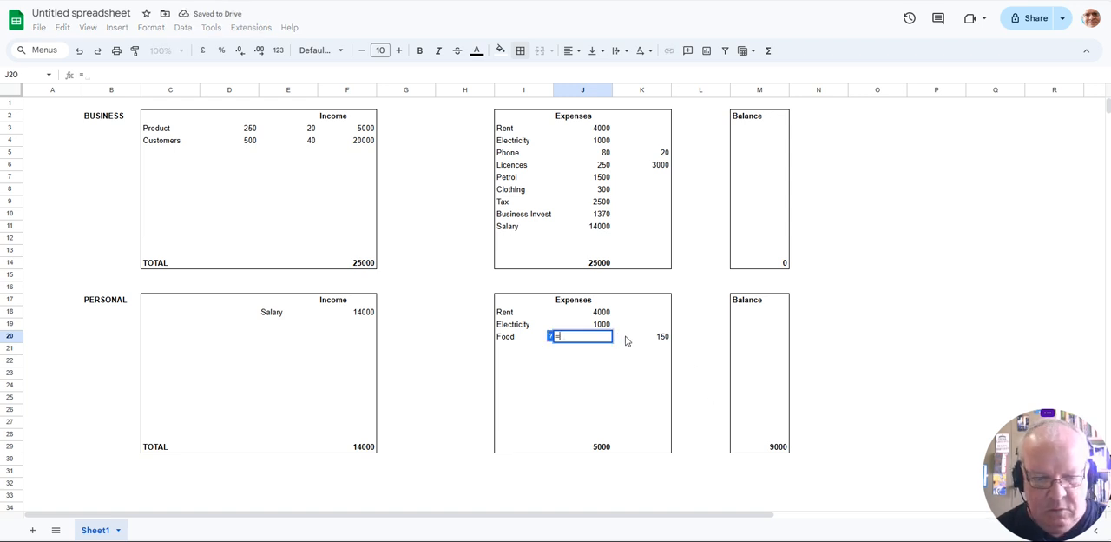
left_click(652, 335)
type("*31")
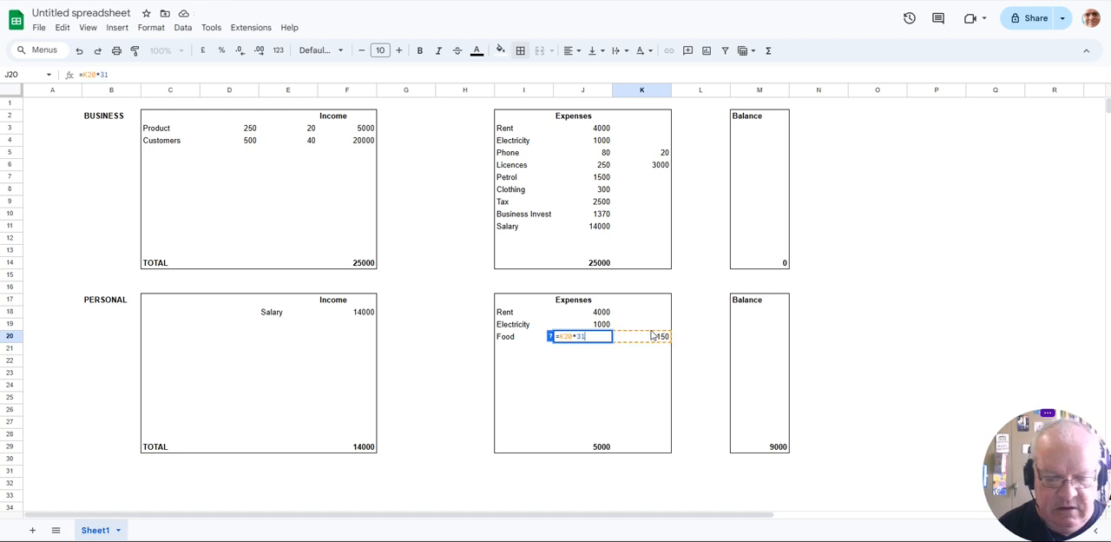
key("Return")
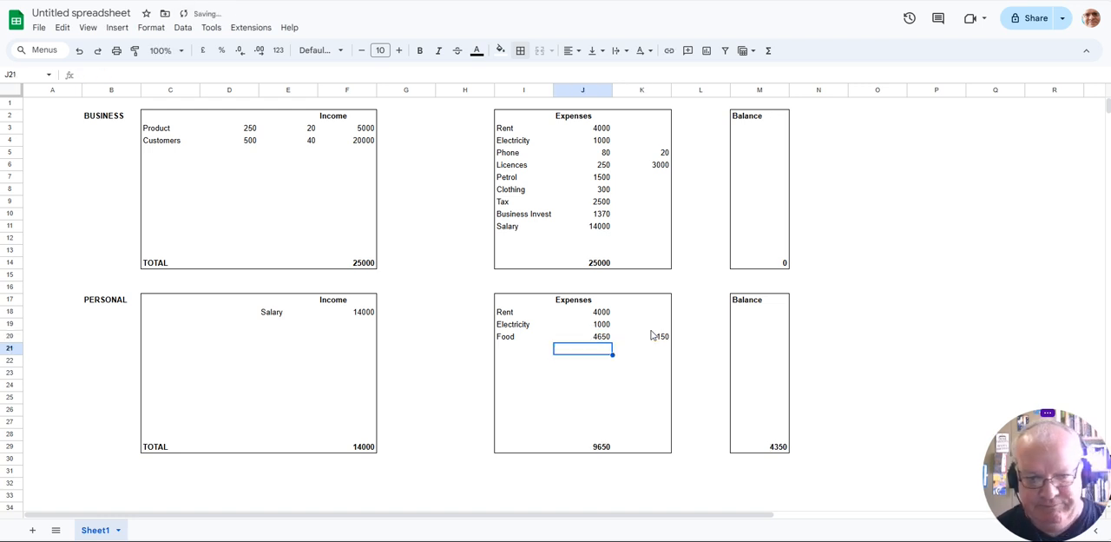
- Add a Retirement expense of 1500 in row 21 of the personal expenses
key("Left")
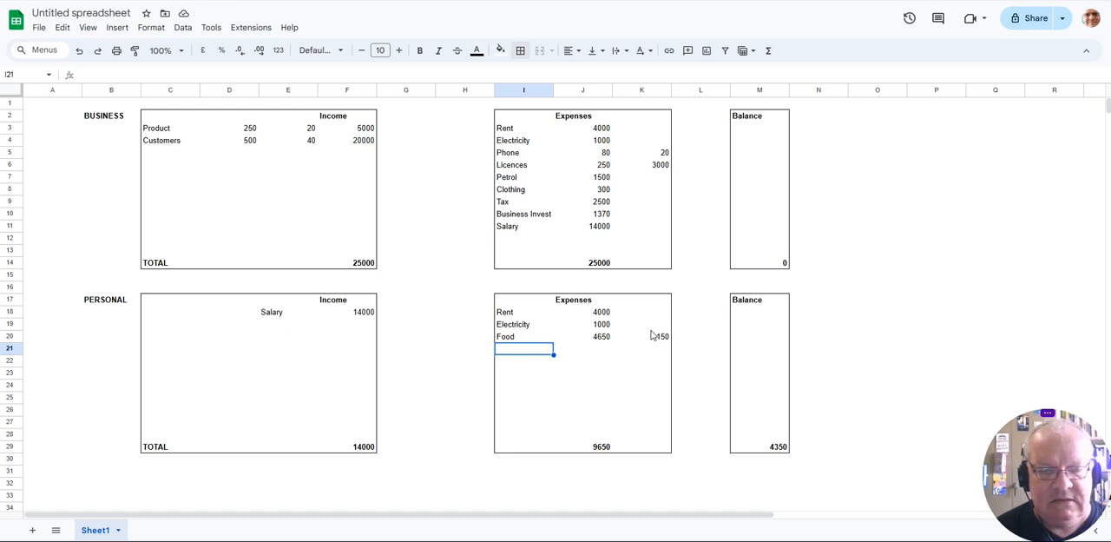
type("Retirement")
key("Tab")
type("1")
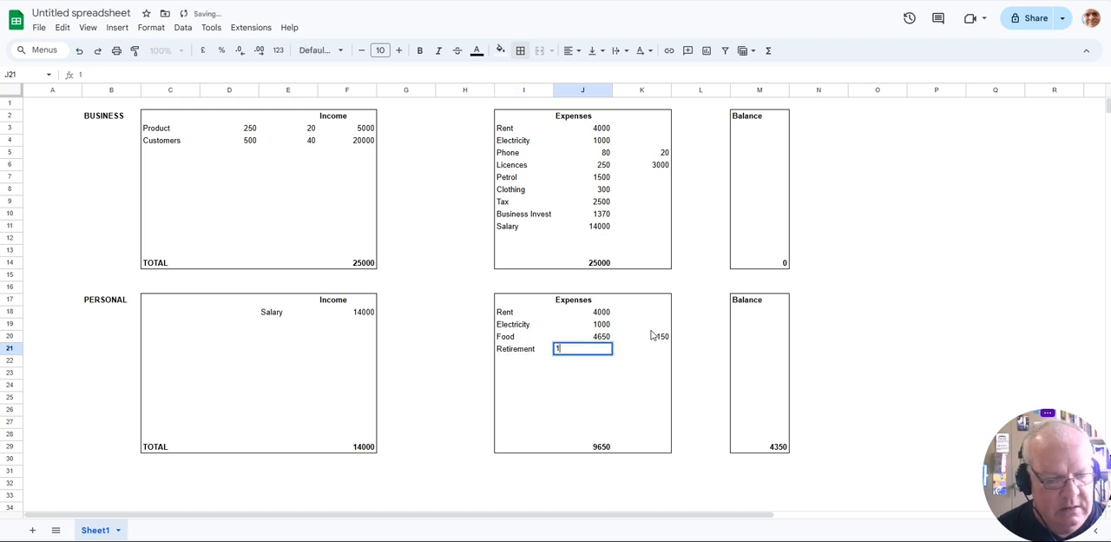
type("500")
key("Return")
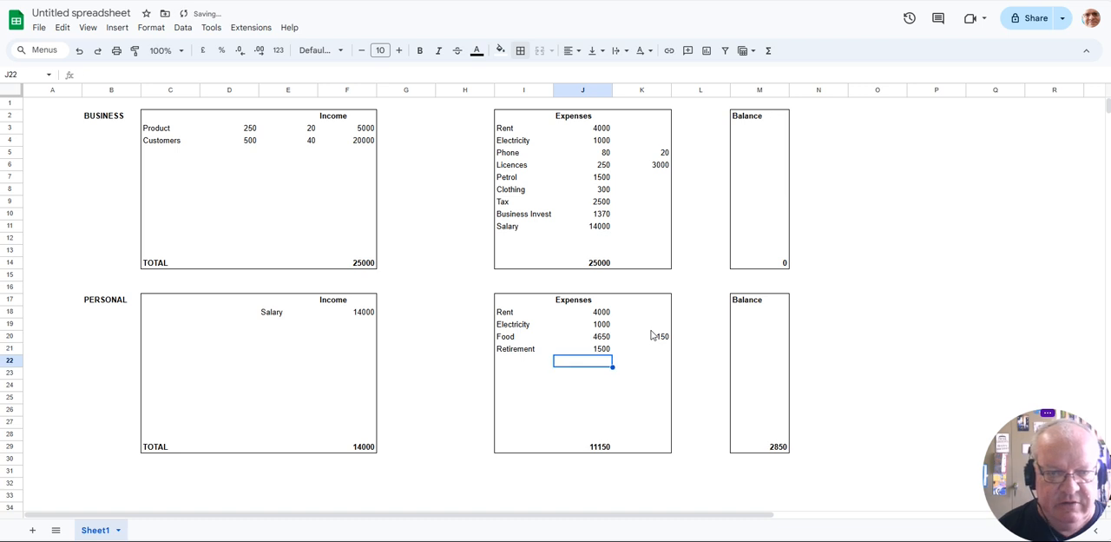
- Add an Emergency Fund expense of 1000 in row 22 of the personal expenses
key("Left")
type("Emergency Fund")
key("Tab")
type("100")
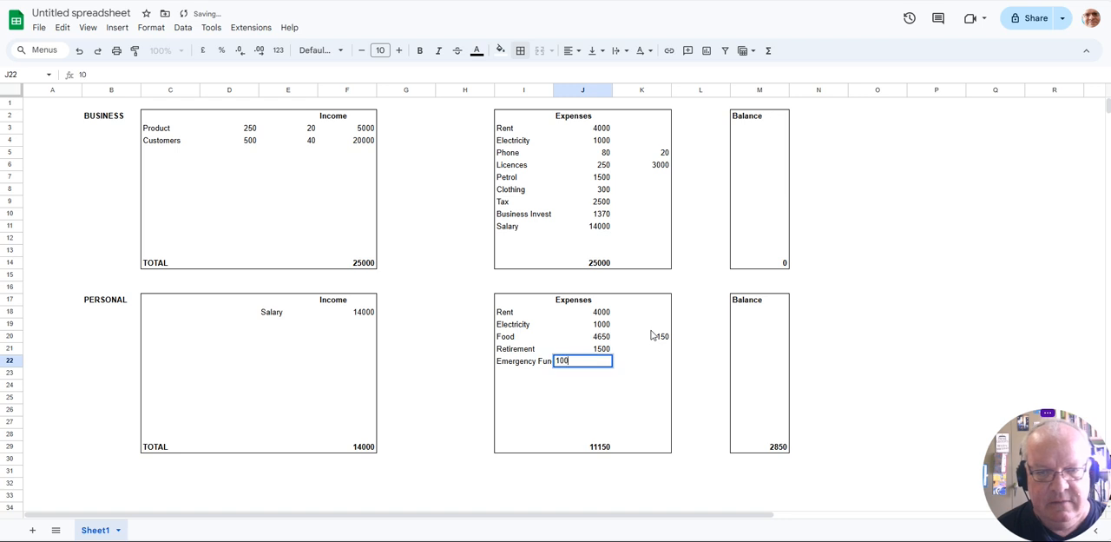
type("0")
key("Return")
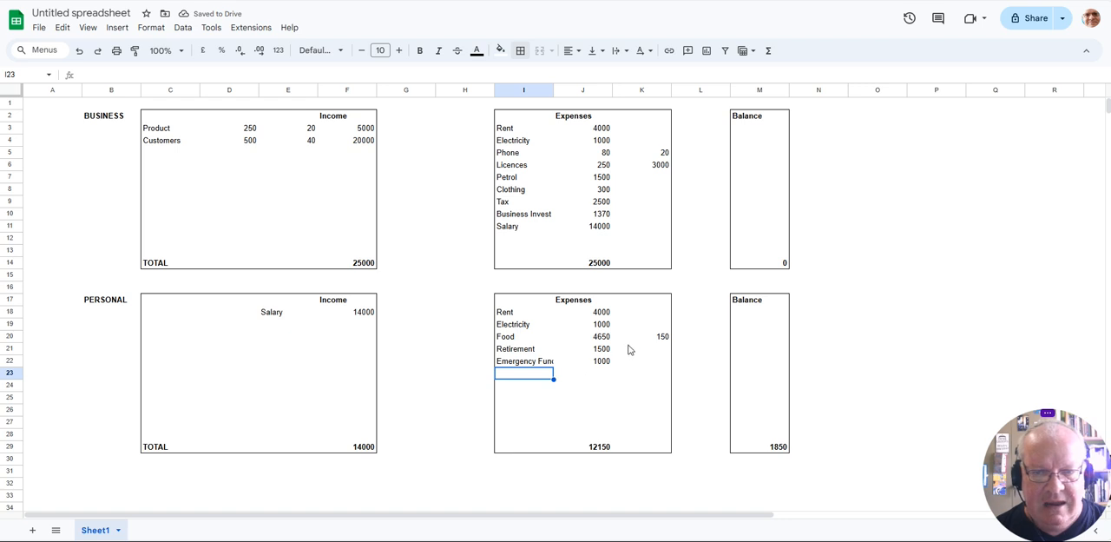
- Set the personal Rent expense in J18 to 6000
left_click(593, 318)
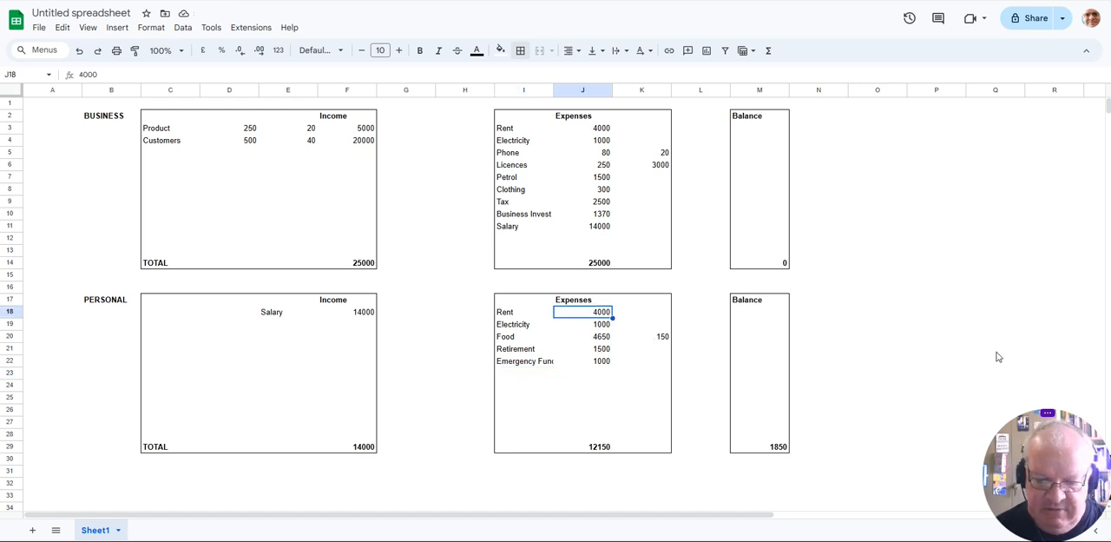
type("60")
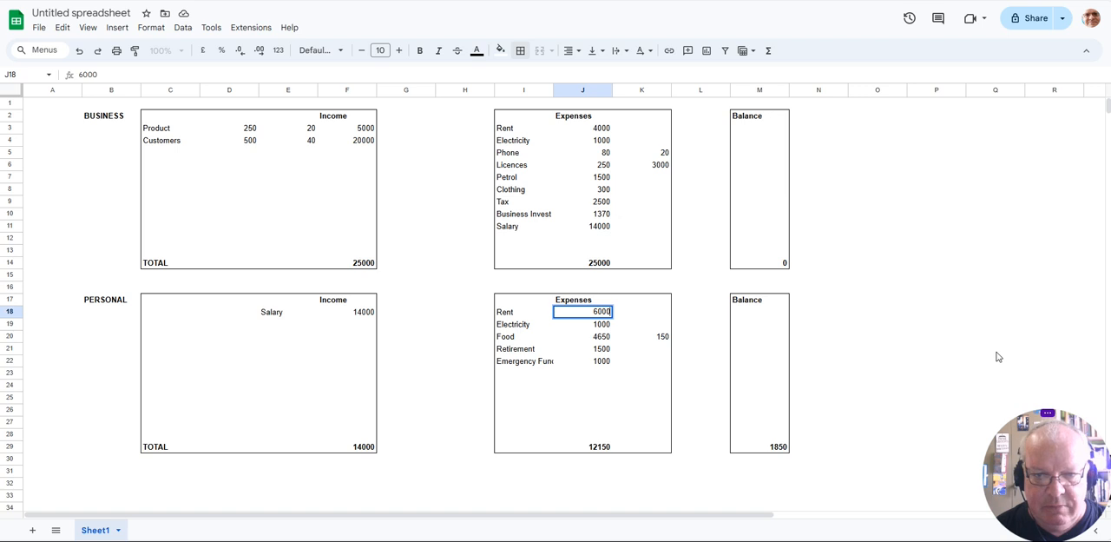
type("00")
key("Return")
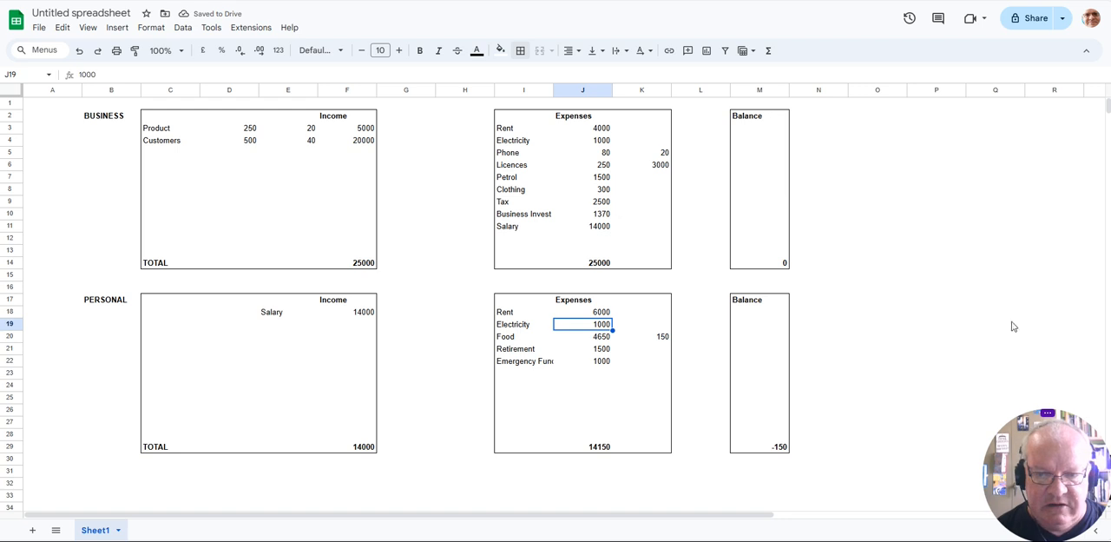
- Check the personal balance formula in M29 and set the Retirement expense in J21 to 1350
left_click(768, 450)
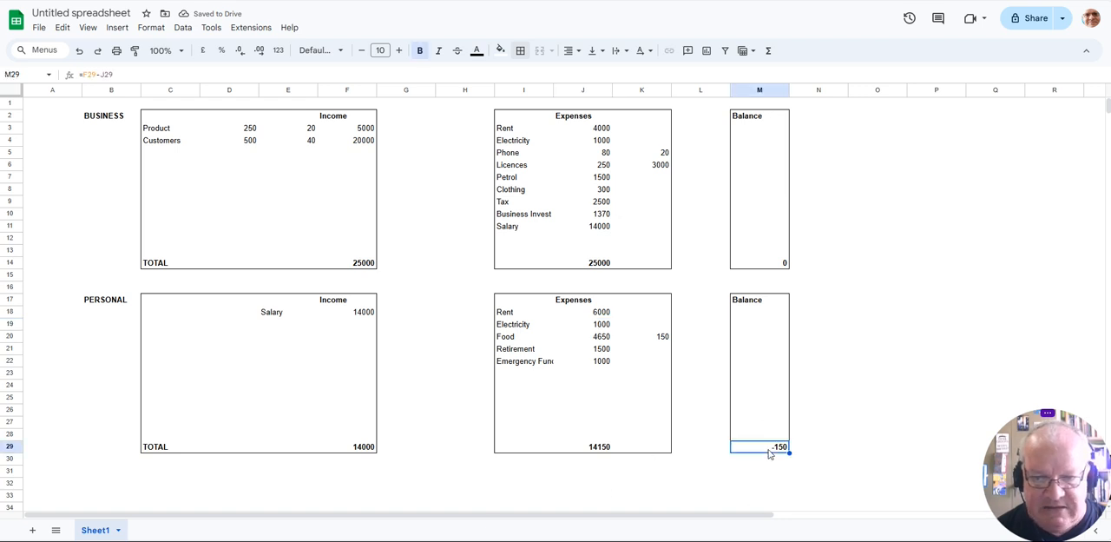
left_click(593, 328)
left_click(602, 349)
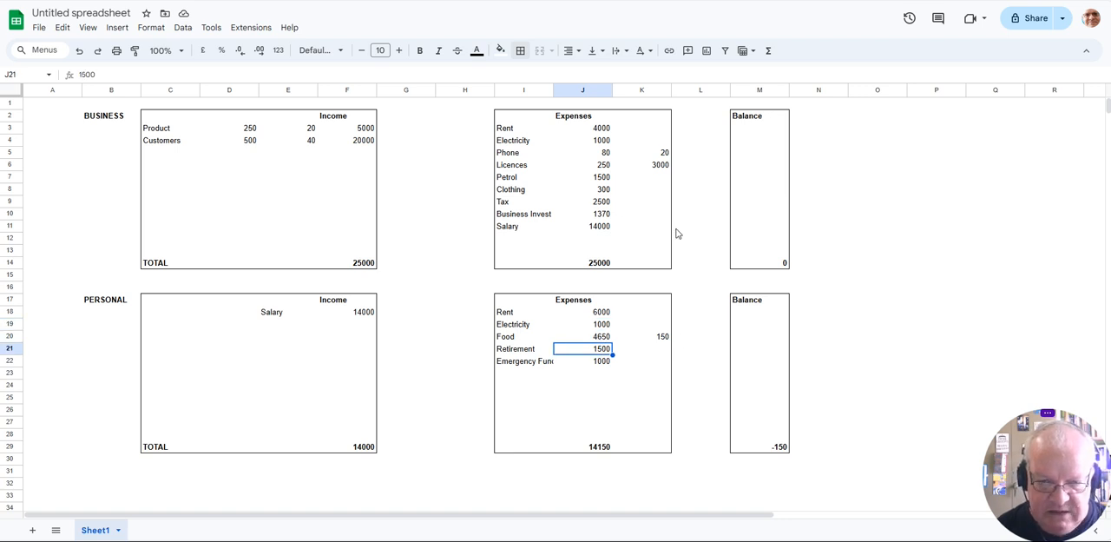
type("1350")
key("Return")
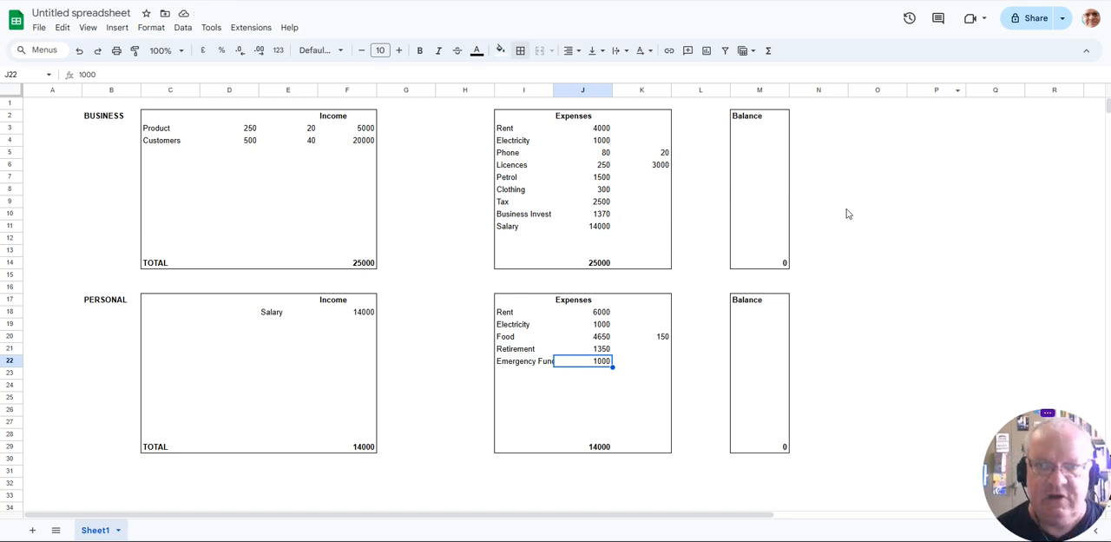
- Enter the heading Investment Per Year in O2, beside the business block
left_click(852, 128)
key("Up")
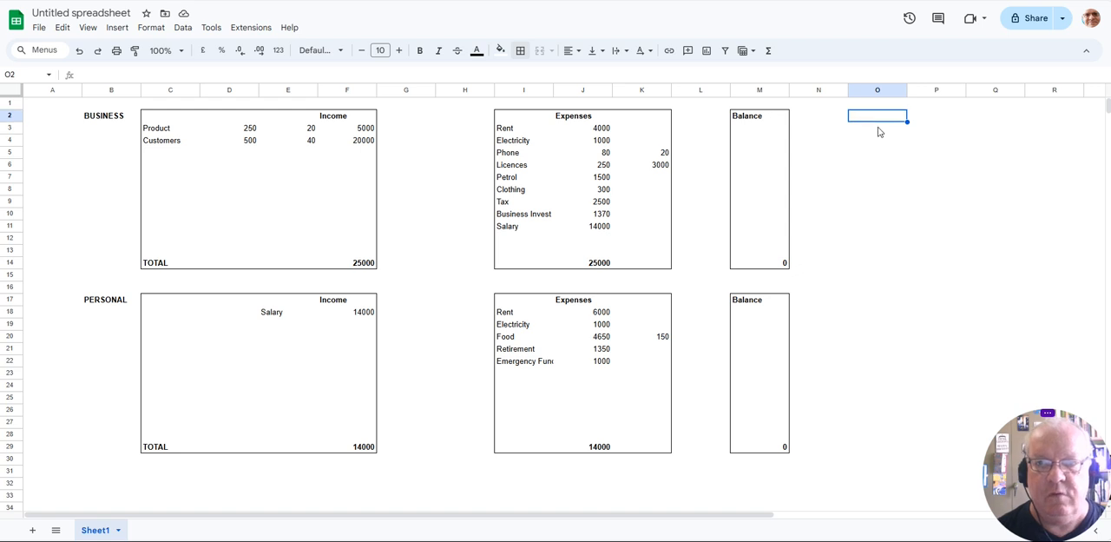
type("Inve")
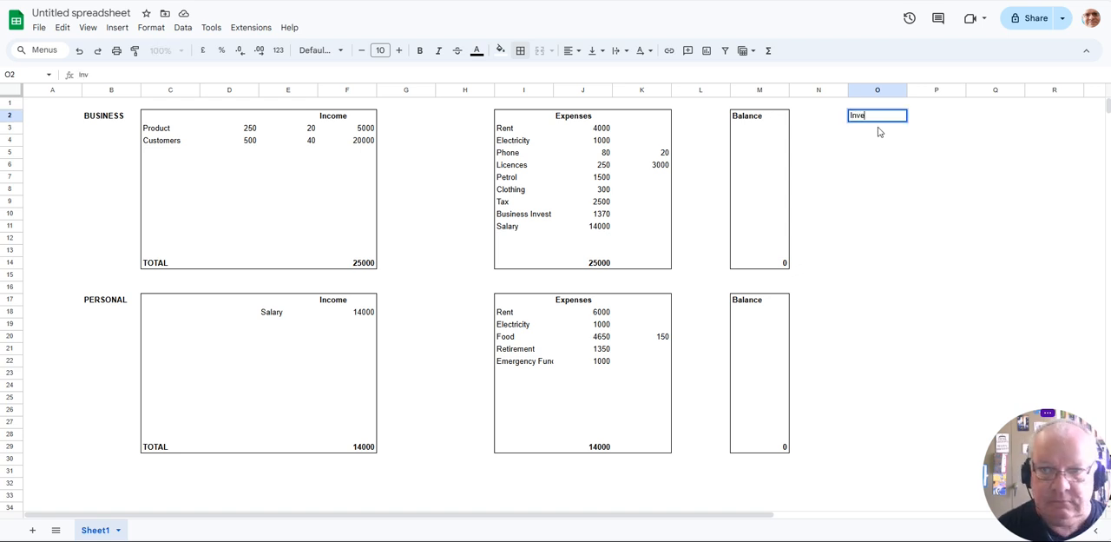
type("stment Per Year")
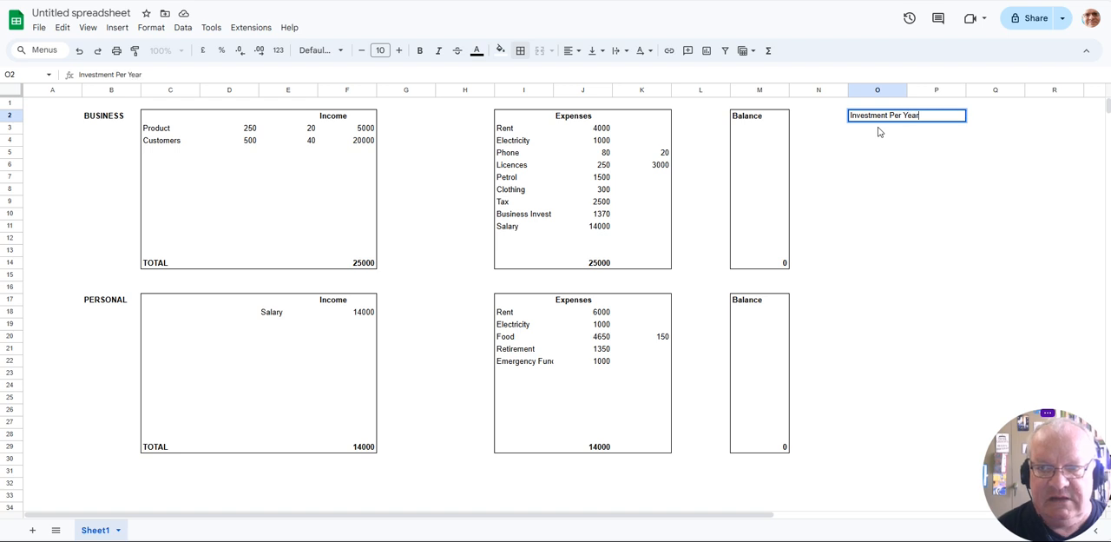
key("Return")
- Label O4 Business Invest and calculate its yearly amount in P4 as the business expense in J10 times 12
left_click(863, 139)
type("Busi")
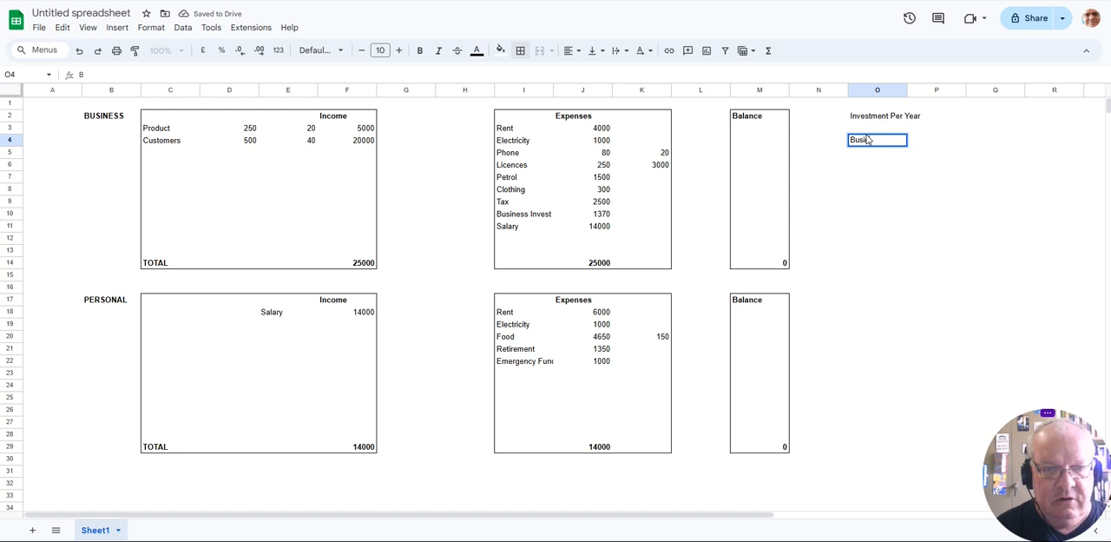
type("ness Invest")
key("Tab")
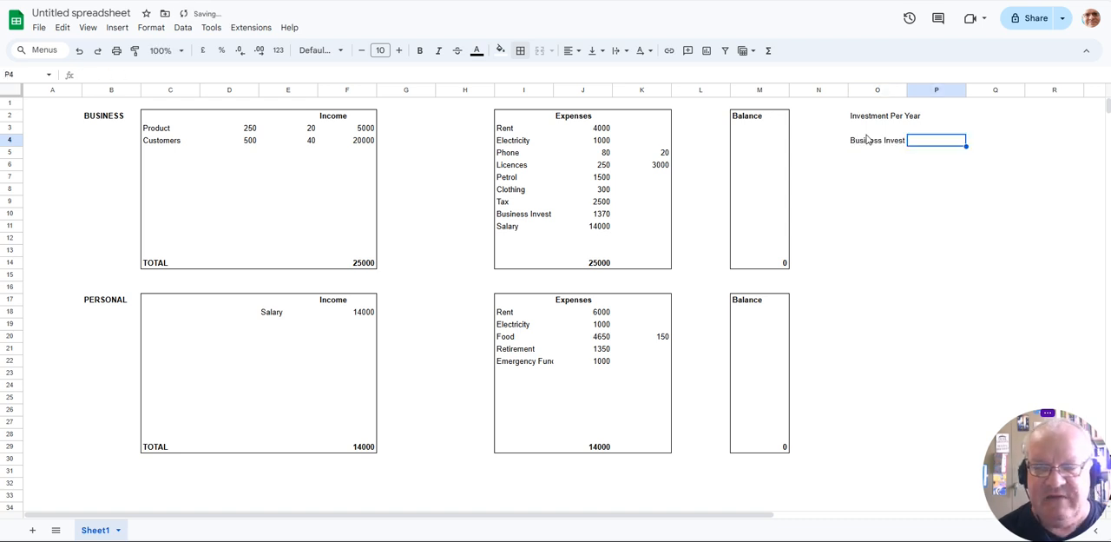
type("=")
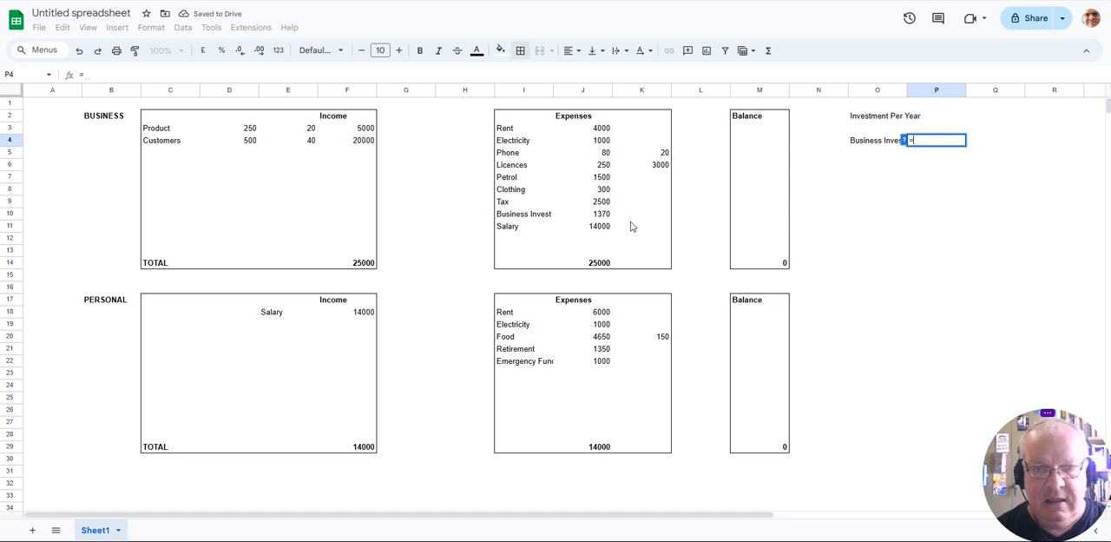
left_click(605, 218)
type("*12")
key("Return")
- Label O6 Retirement and calculate its yearly amount in P6 as the personal expense in J21 times 12
key("Down")
type("Retirement")
key("Tab")
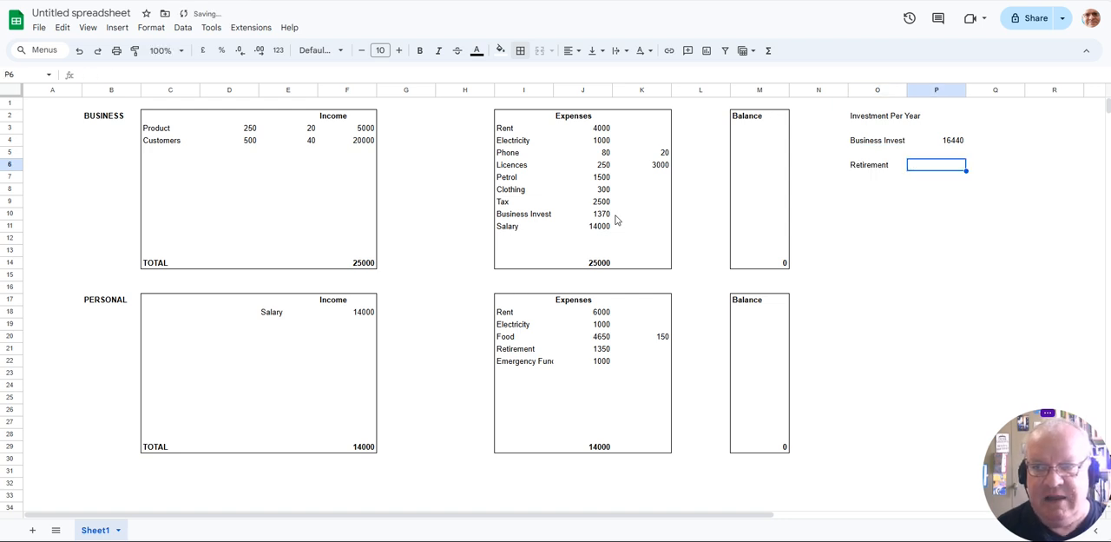
type("=")
left_click(605, 348)
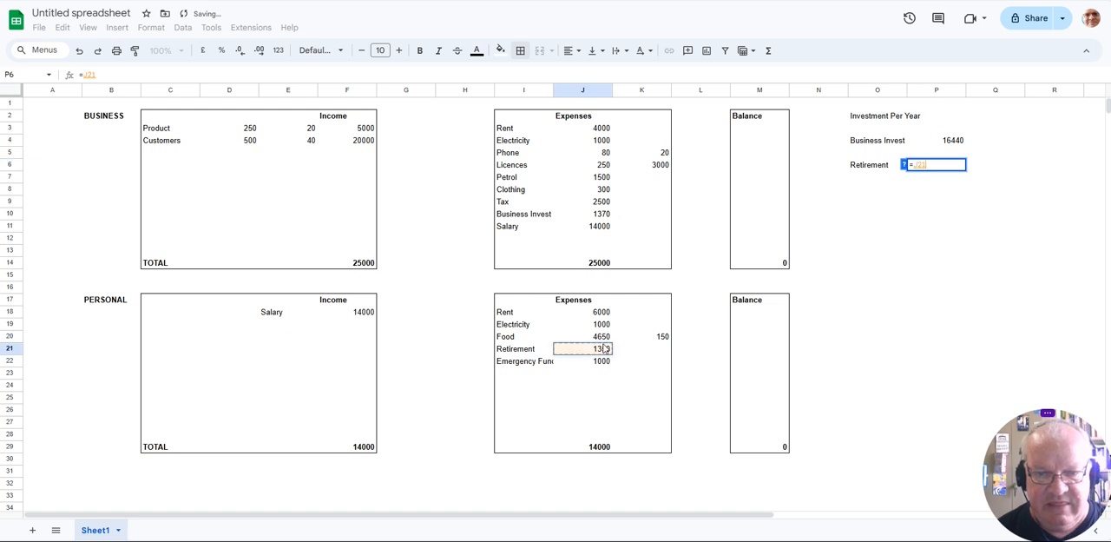
key("Return")
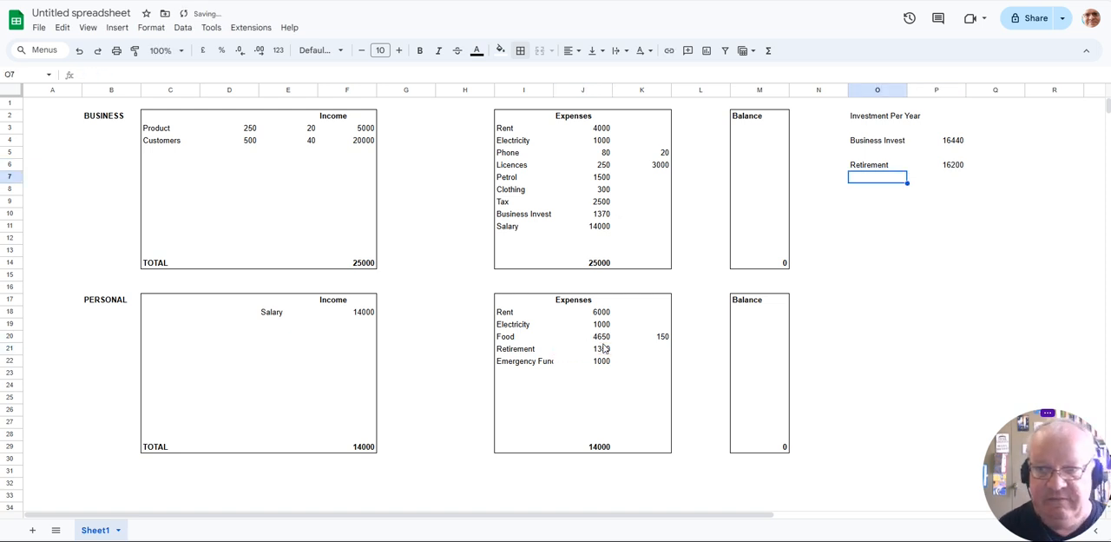
- Label O7 Emergency Fund and calculate its yearly amount in P7 with =J22*12
type("Emergenc")
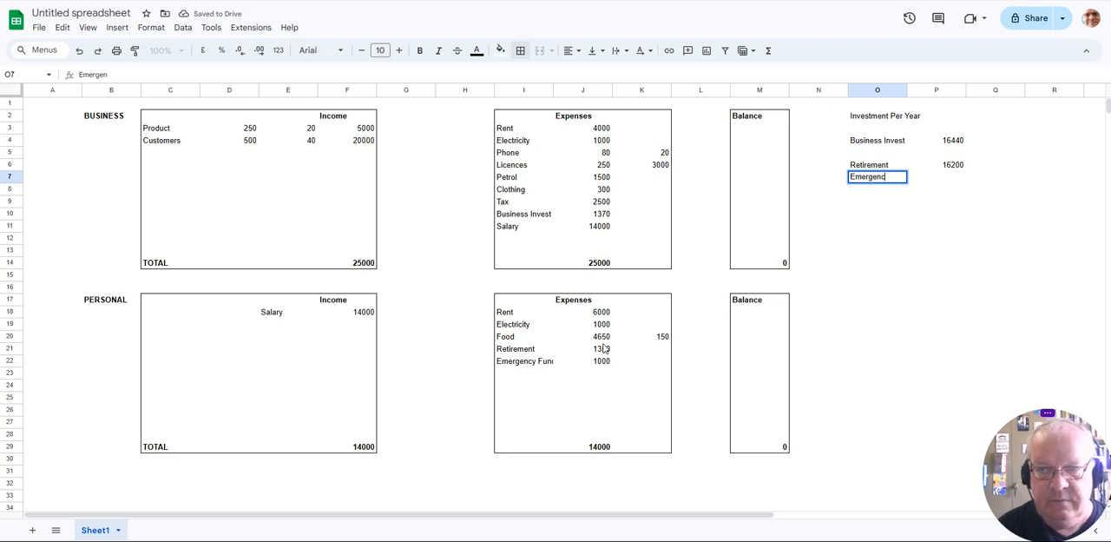
type("y Fund")
key("Tab")
type("=")
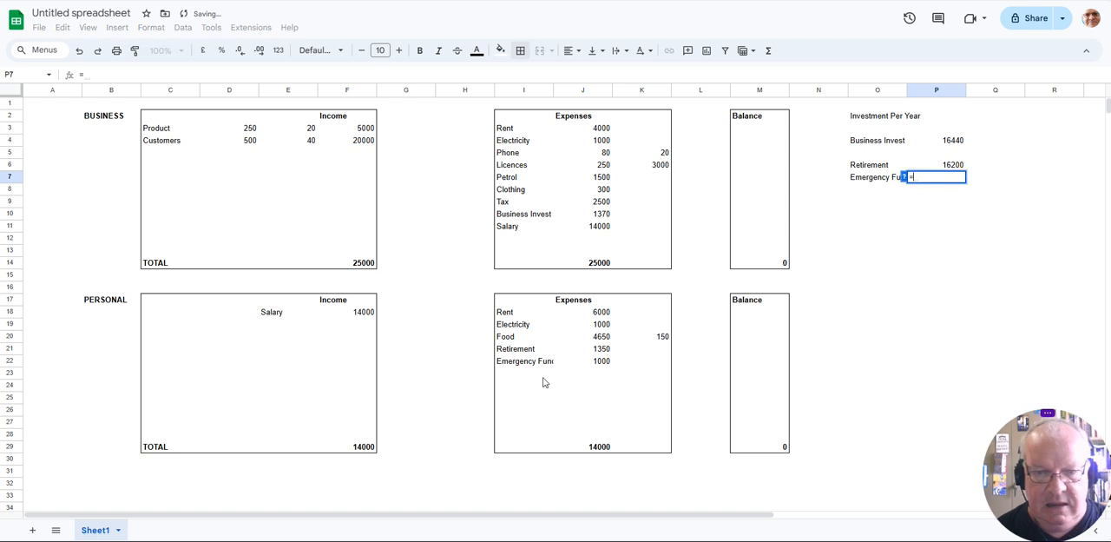
left_click(601, 361)
type("*12")
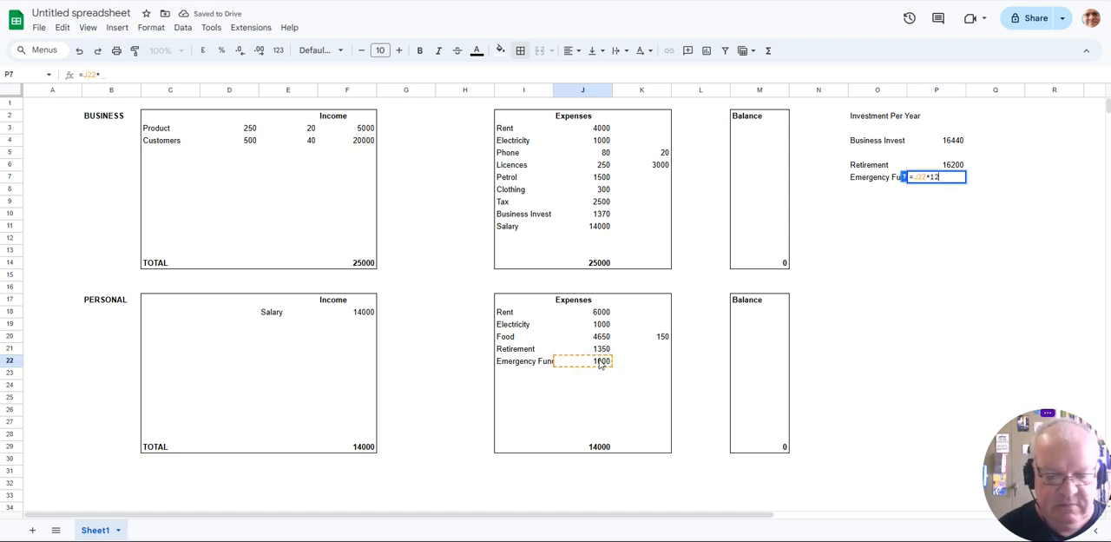
key("Return")
- Add an outer border around the Investment Per Year block O2:P14
left_click_drag(873, 118, 955, 265)
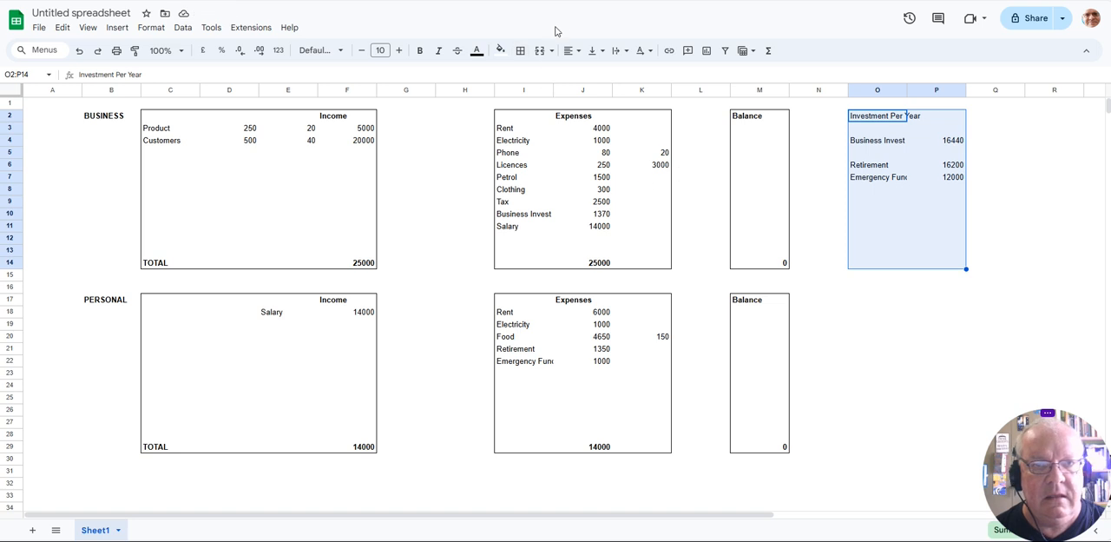
left_click(521, 50)
left_click(606, 75)
left_click(855, 398)
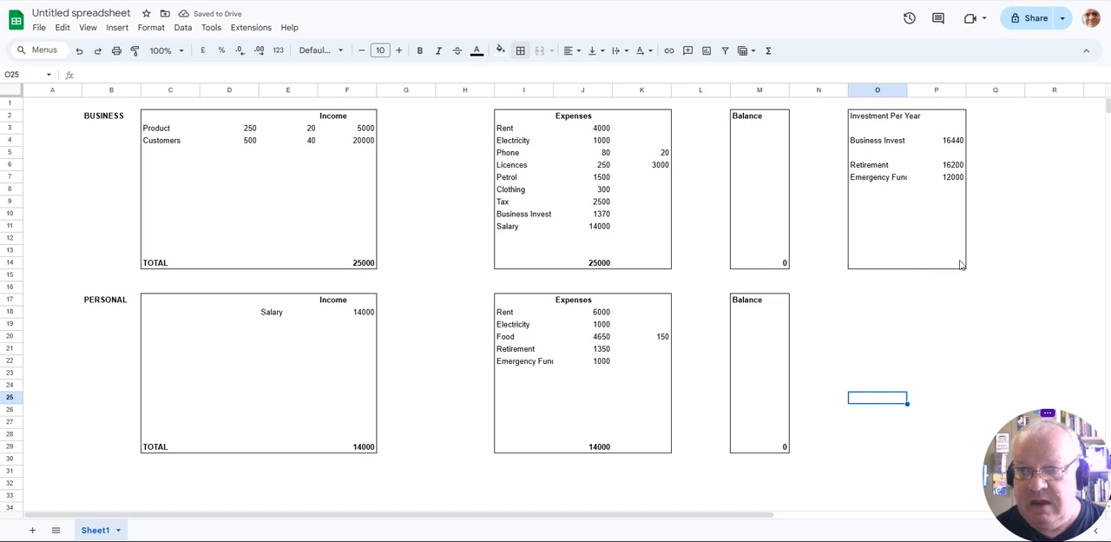
- Total the yearly investments in P14 with a sum of P4:P12 and make the total bold
left_click(961, 264)
type("=sum(")
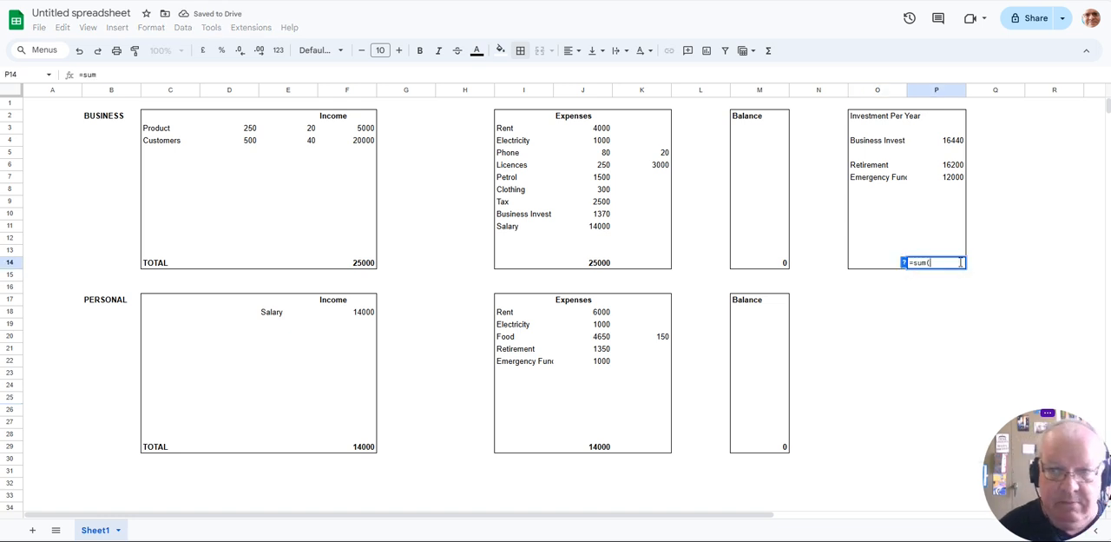
left_click_drag(953, 141, 955, 242)
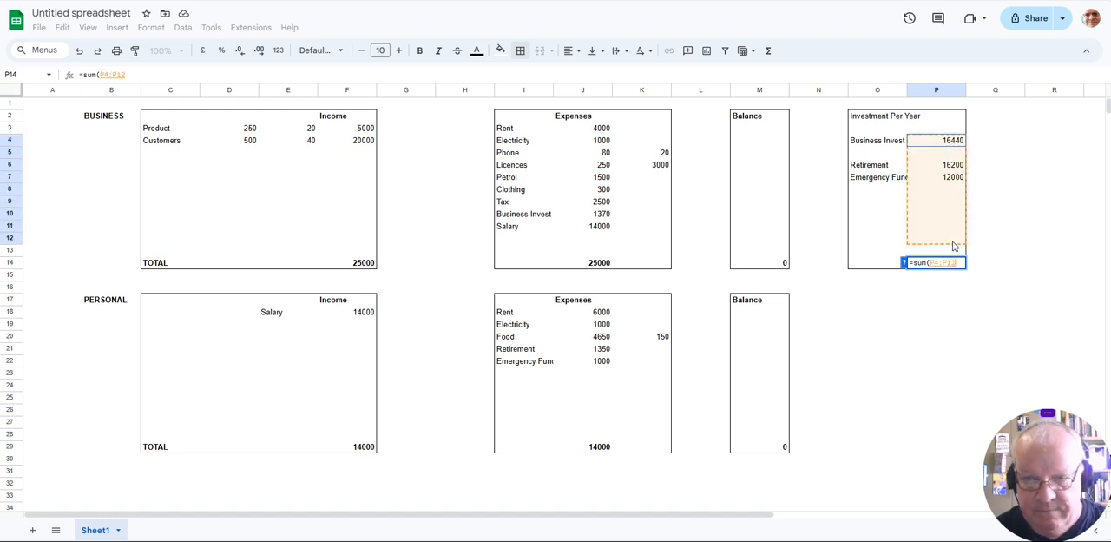
key("Return")
left_click(953, 264)
key("ctrl+b")
left_click(974, 300)
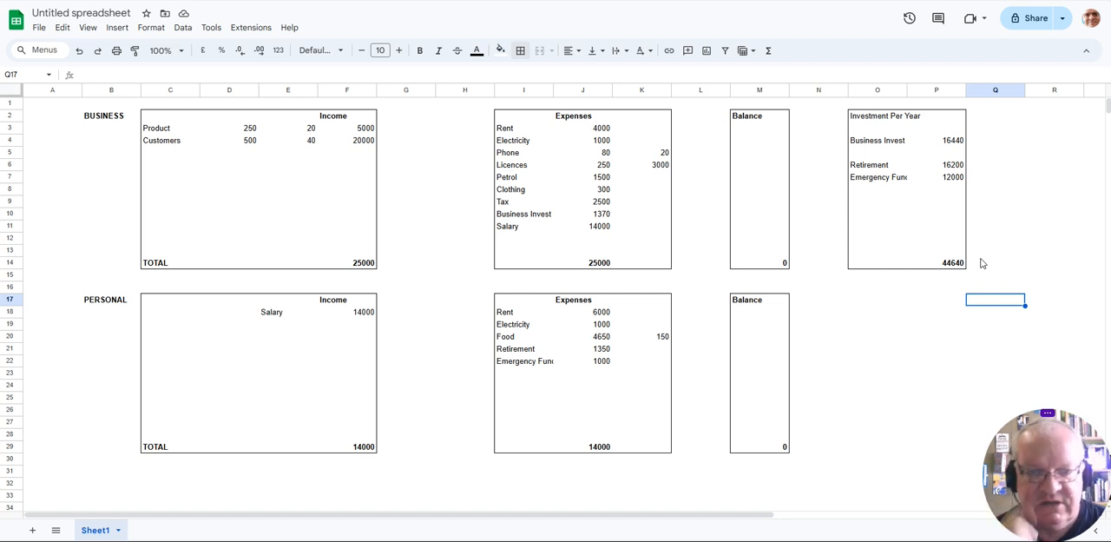
- Fit the width of column I to its longest expense label
double_click(553, 90)
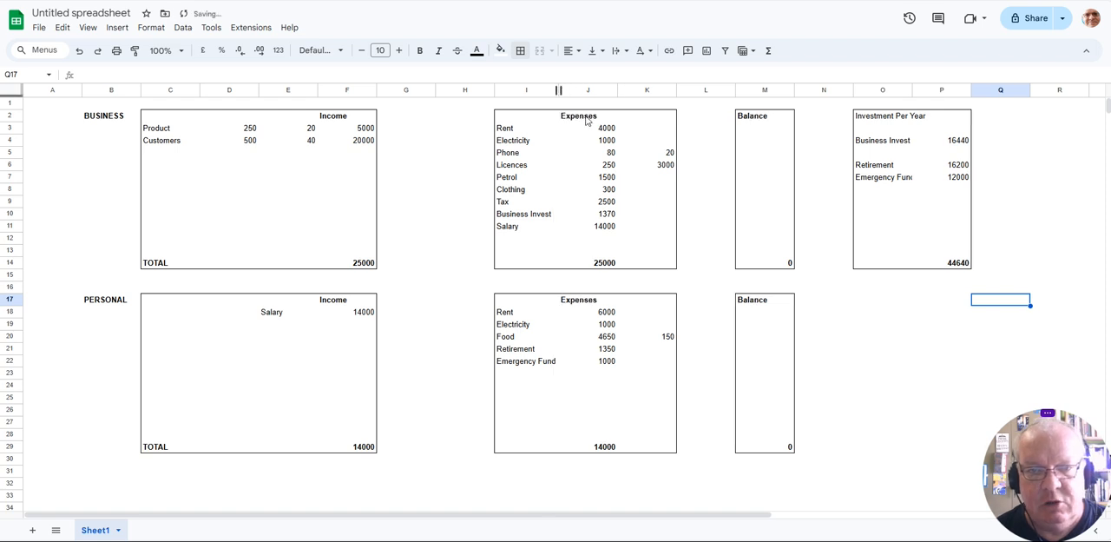
- Set the personal Emergency Fund expense in J22 to 500 and the Retirement expense in J21 to 1850
left_click(607, 362)
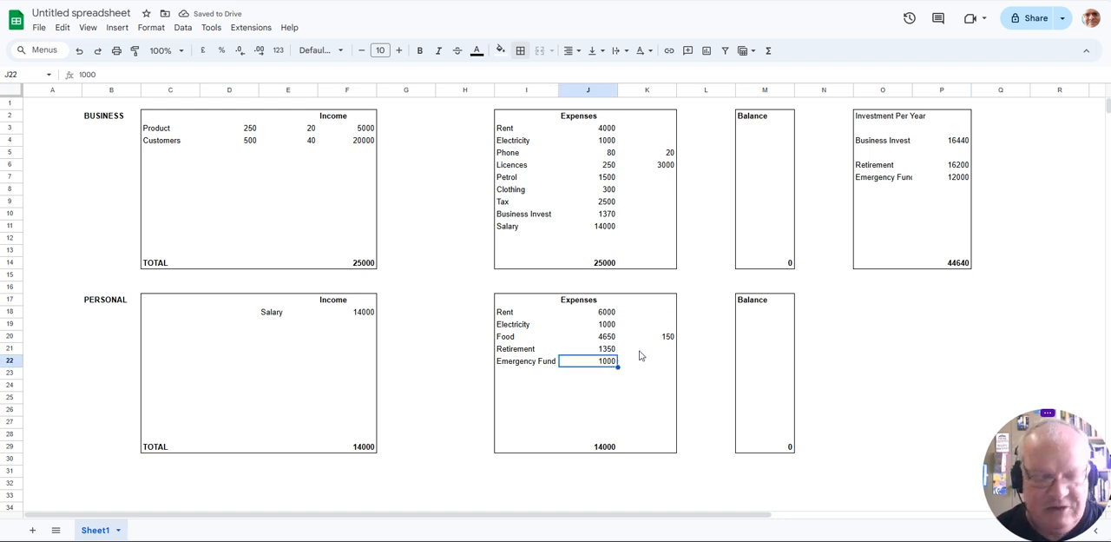
type("5")
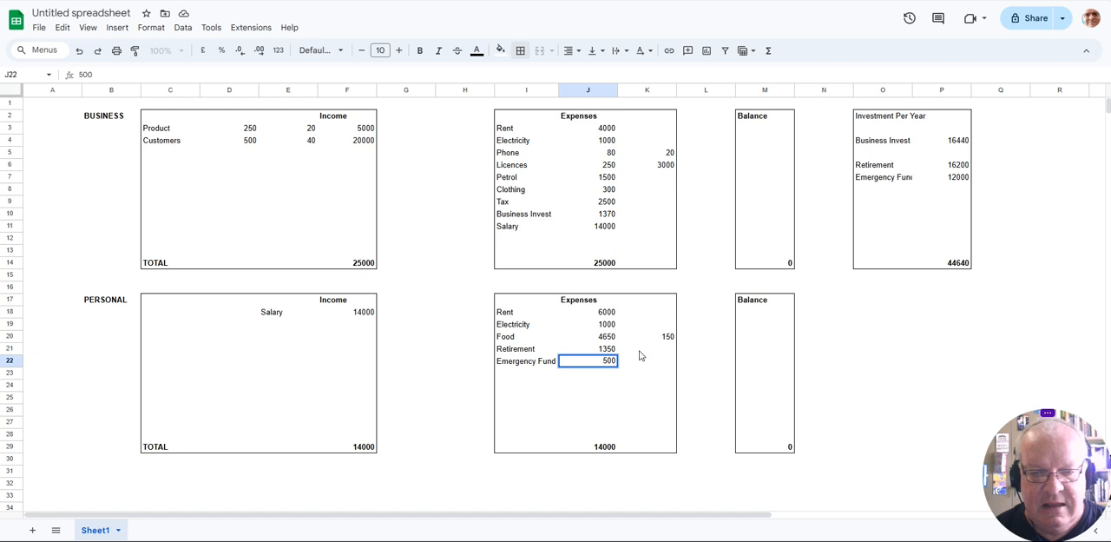
key("Return")
key("Up")
key("Up")
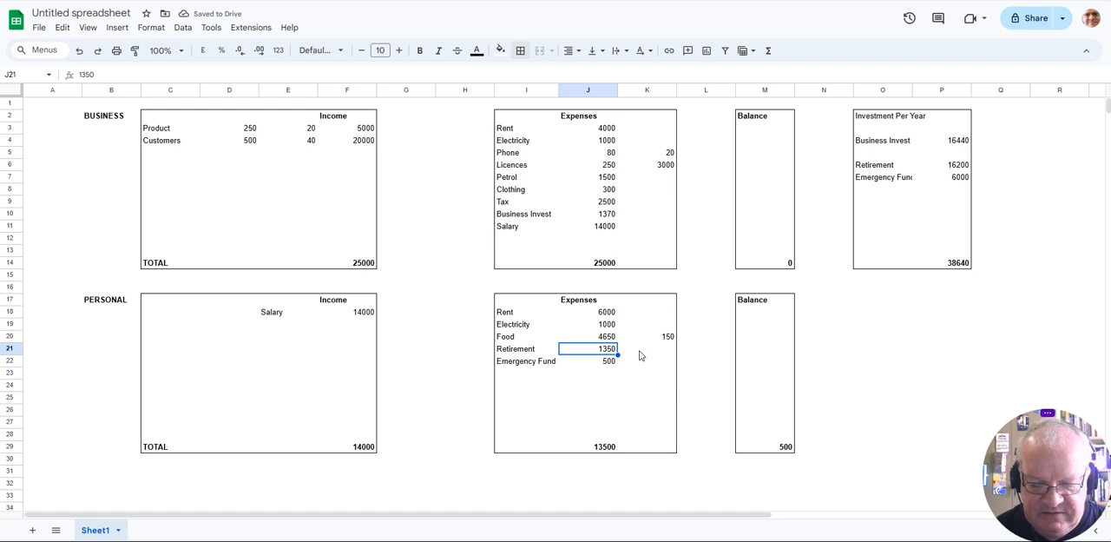
type("1850")
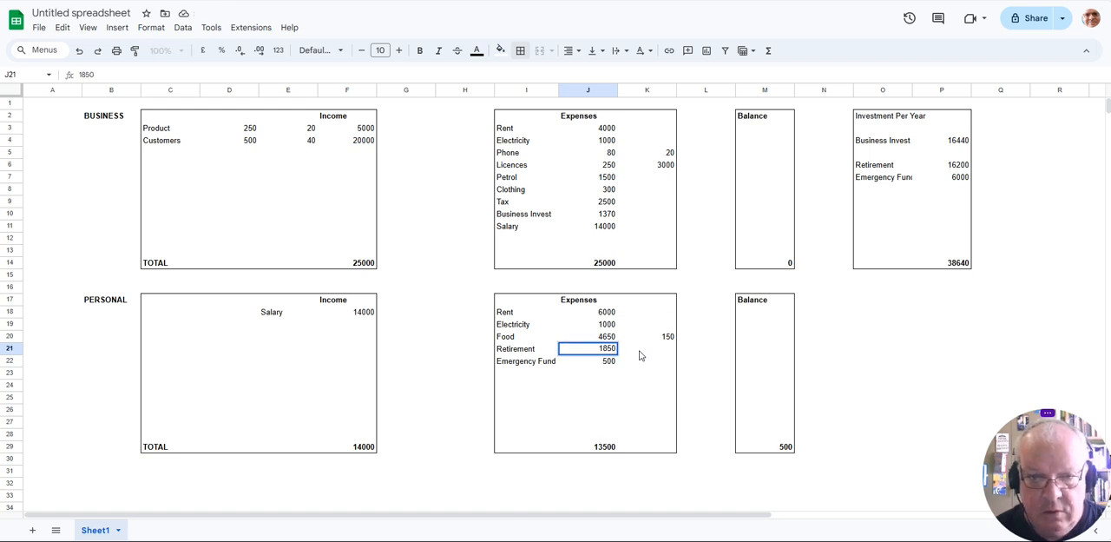
key("Return")
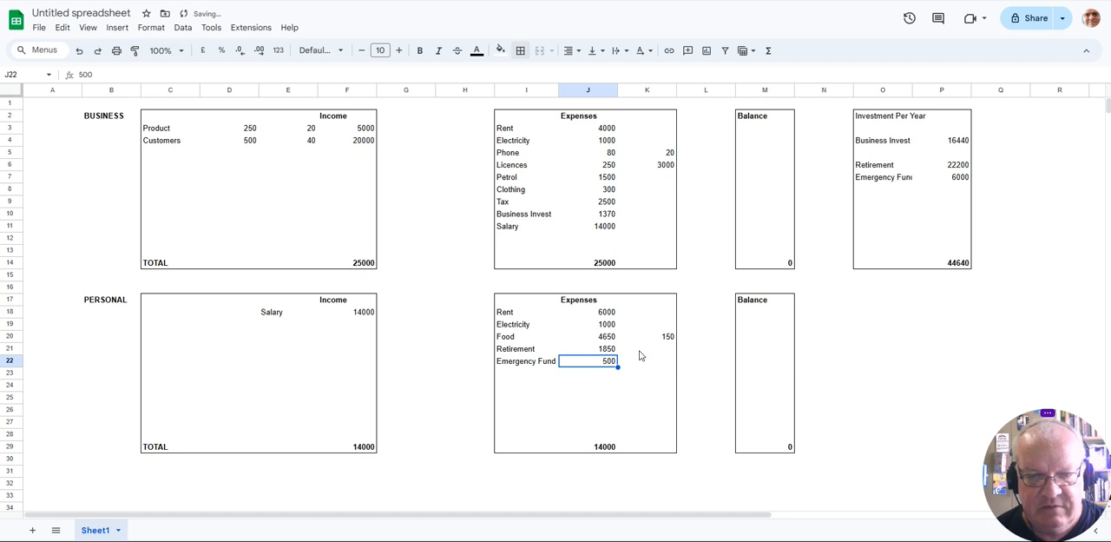
- Rename Sheet1 as 2024
left_click(609, 314)
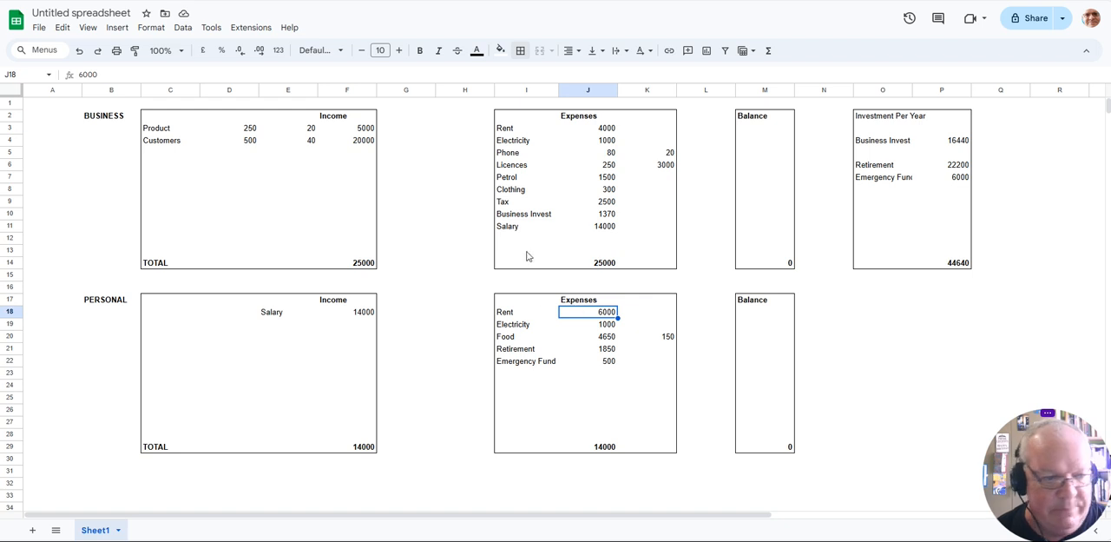
left_click(119, 533)
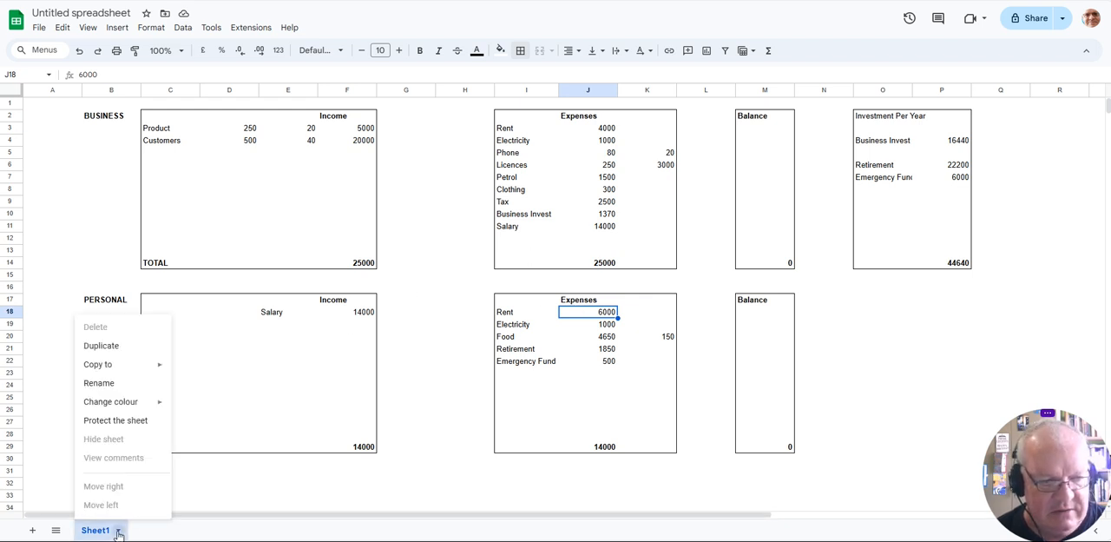
left_click(102, 381)
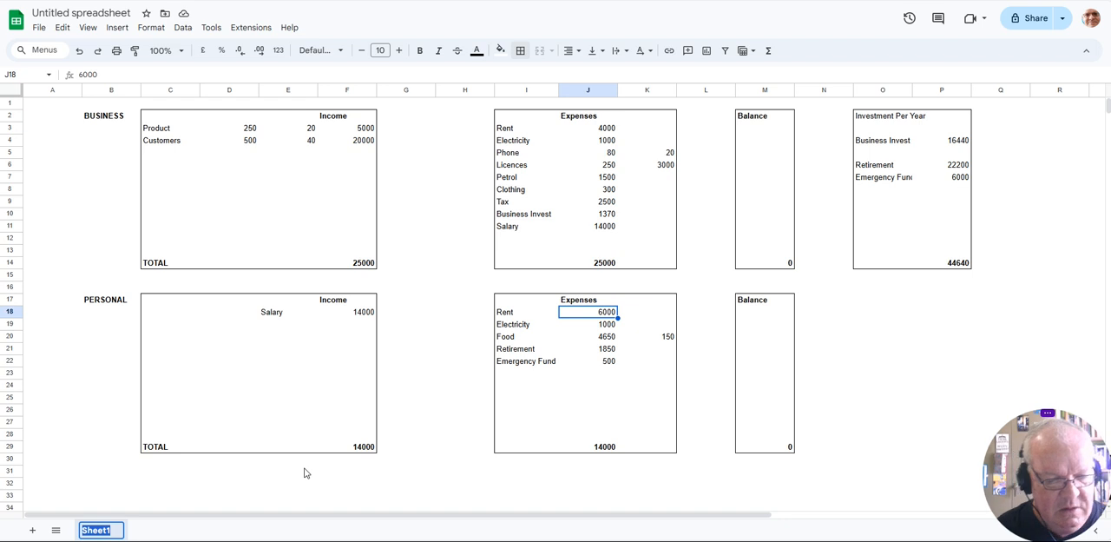
type("2024")
key("Return")
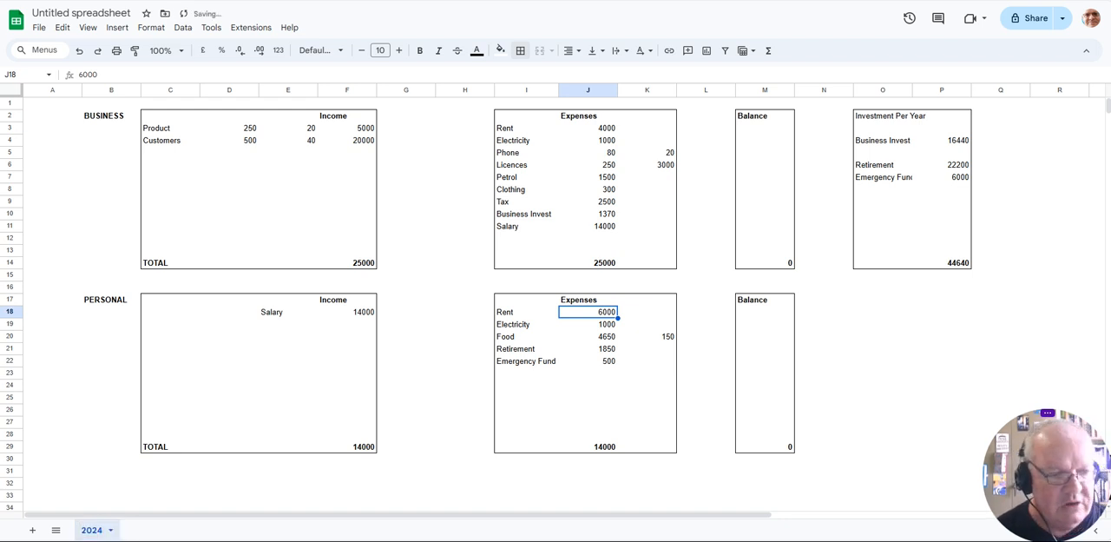
- Duplicate the 2024 sheet and rename the copy as 2025
left_click(110, 530)
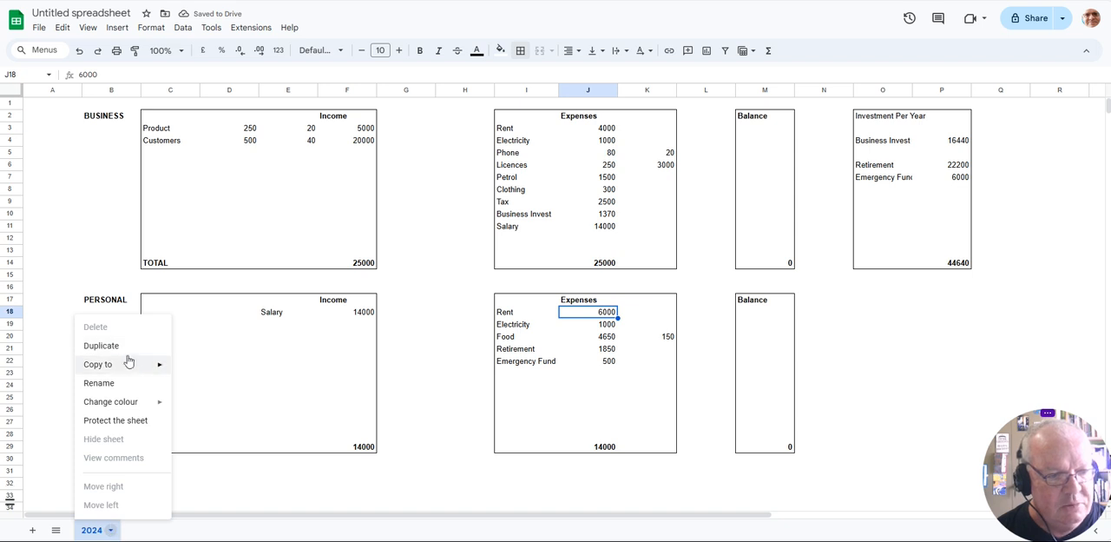
left_click(101, 345)
left_click(191, 529)
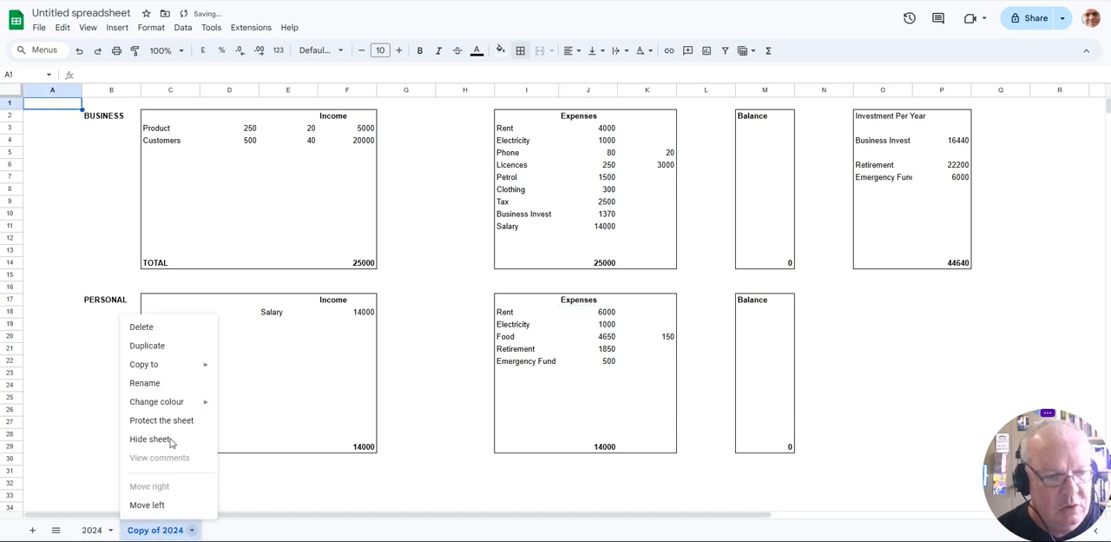
left_click(144, 383)
type("2025")
key("Return")
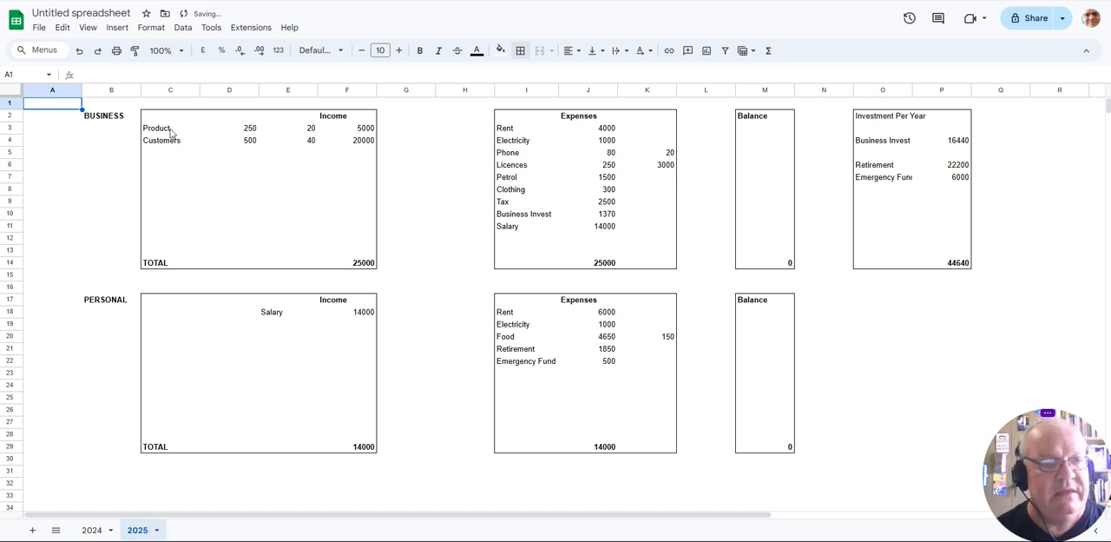
- On the 2025 sheet, set the business income figures in column D to 300 for Product and 550 for Customers
left_click(248, 130)
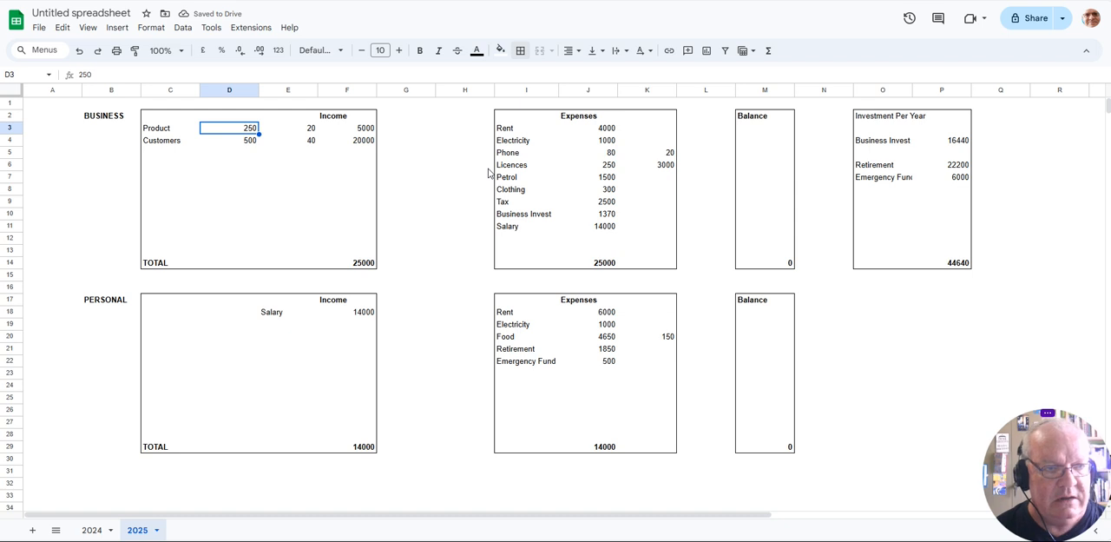
type("300")
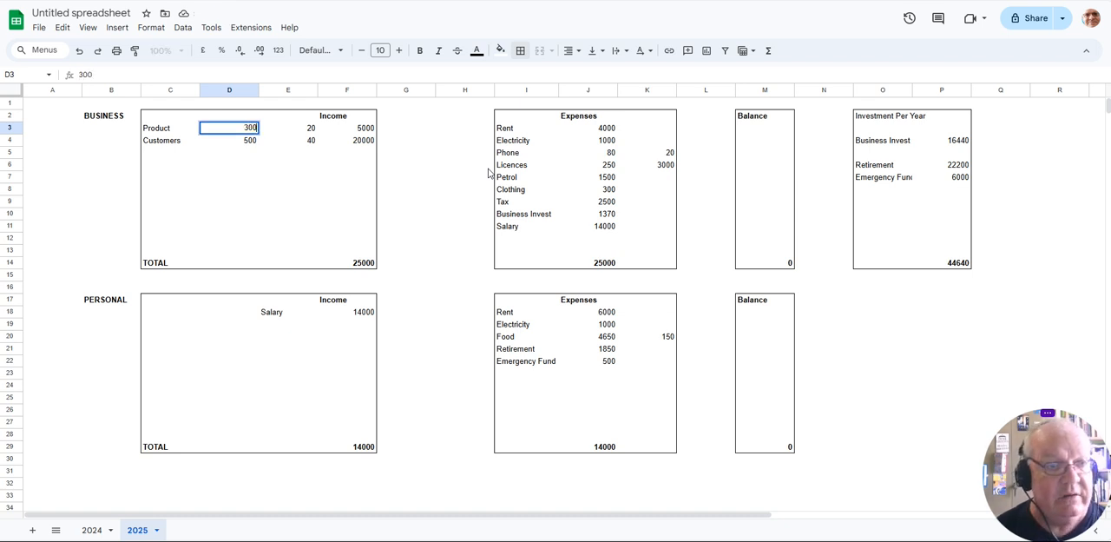
key("Return")
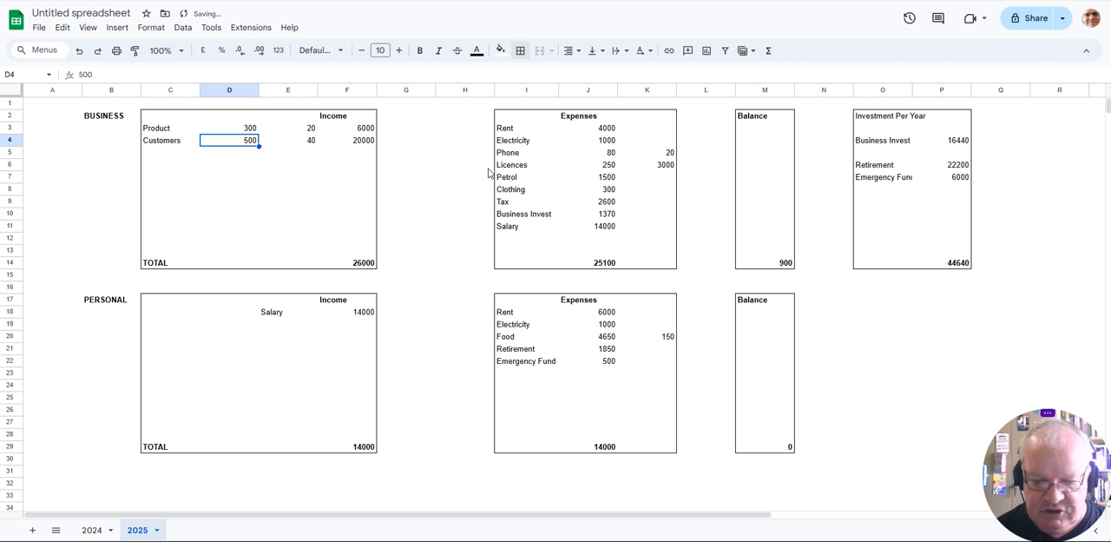
type("550")
key("Return")
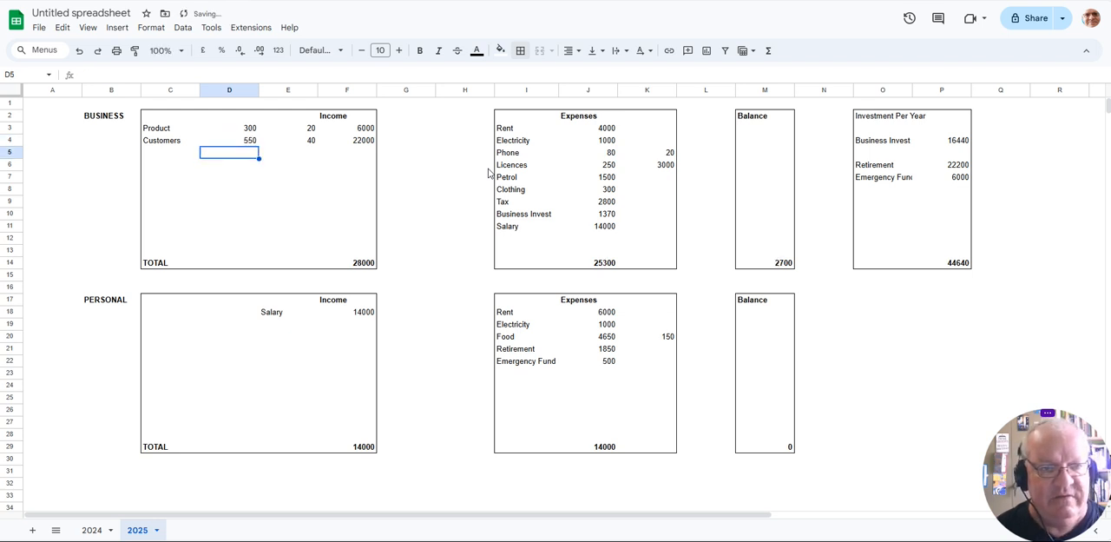
- Set the Salary in the 2025 business expenses, cell J11, to 15000
left_click(566, 227)
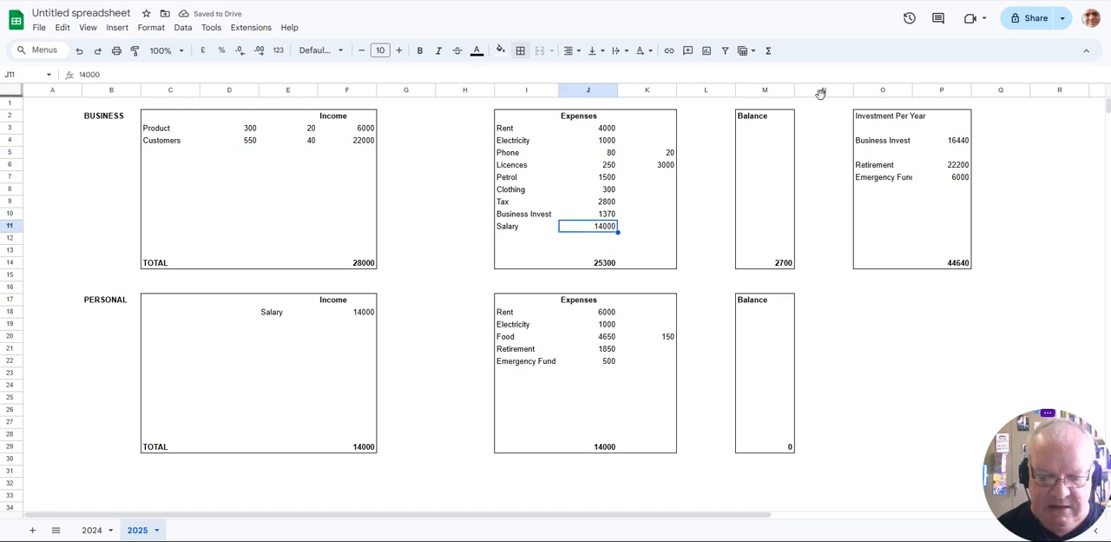
type("1500")
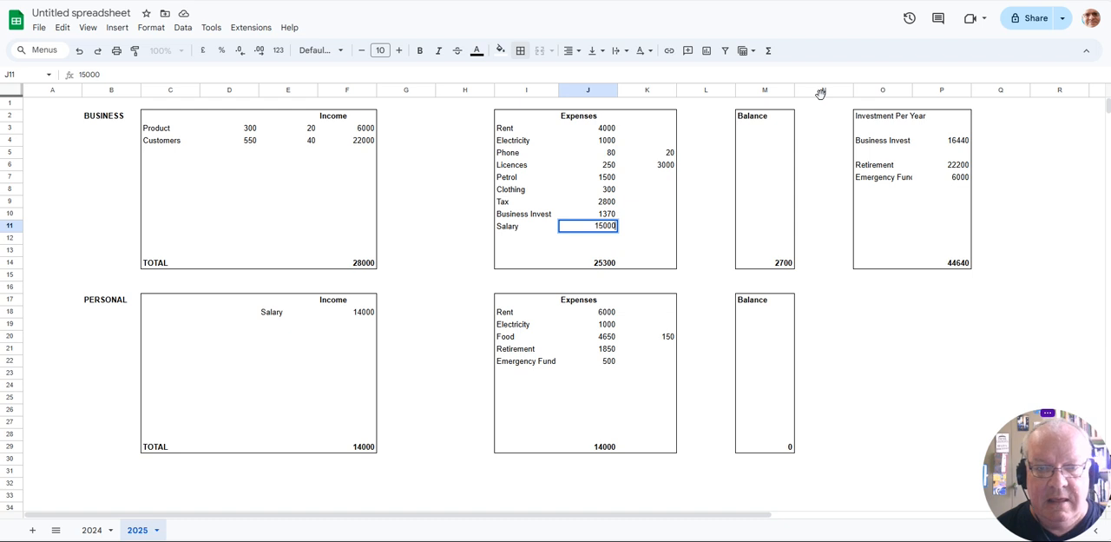
type("0")
key("Return")
- Set the Food figure in K20 of the 2025 personal expenses to 180
key("Down")
key("Down")
key("Down")
key("Down")
key("Down")
key("Down")
key("Down")
key("Down")
key("Up")
key("Down")
key("Right")
type("180")
key("Return")
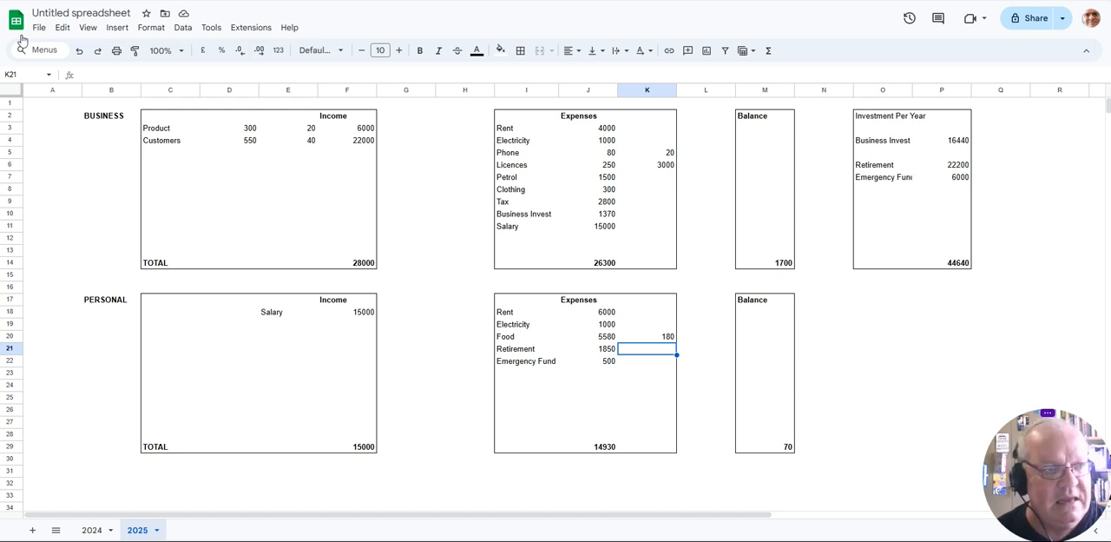
- Rename the spreadsheet file with the owner's first name in the possessive followed by Business
left_click(70, 13)
type("Robin's Business")
key("Return")
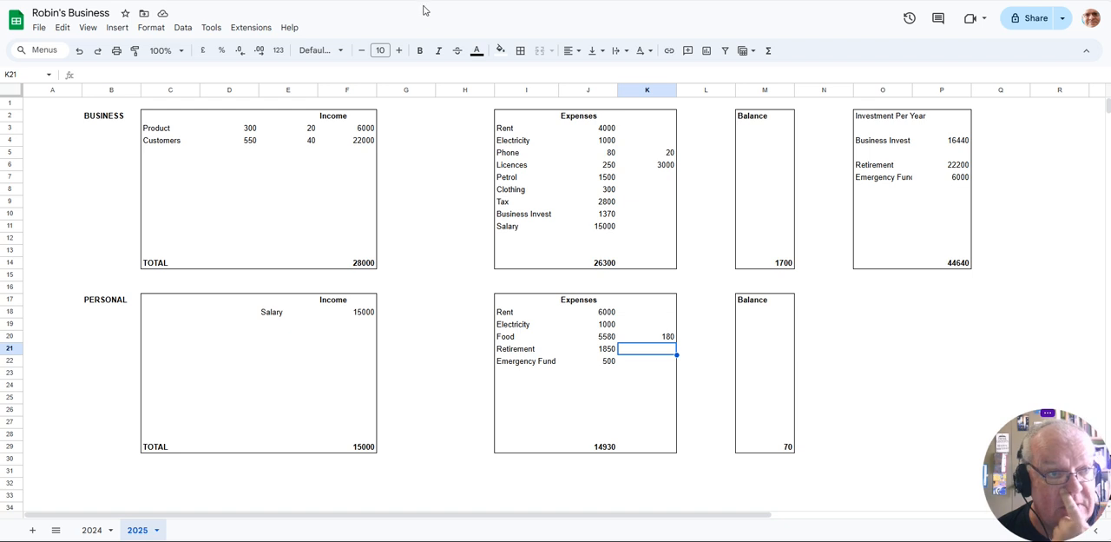
- Examine the download formats offered for the spreadsheet, including OpenDocument, and view a blank sheet in LibreOffice Calc before returning to Google Sheets
left_click(39, 28)
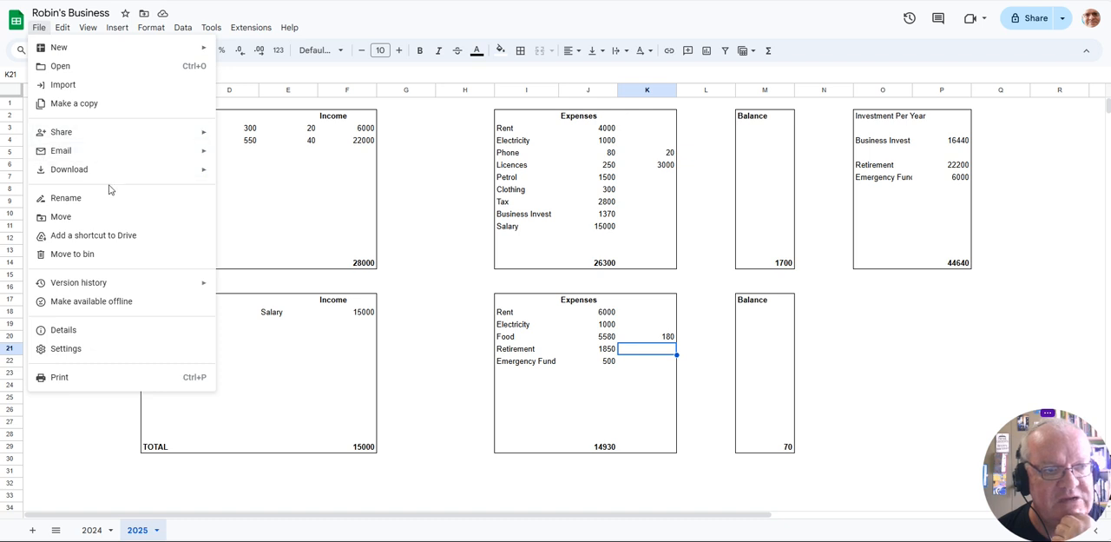
mouse_move(92, 177)
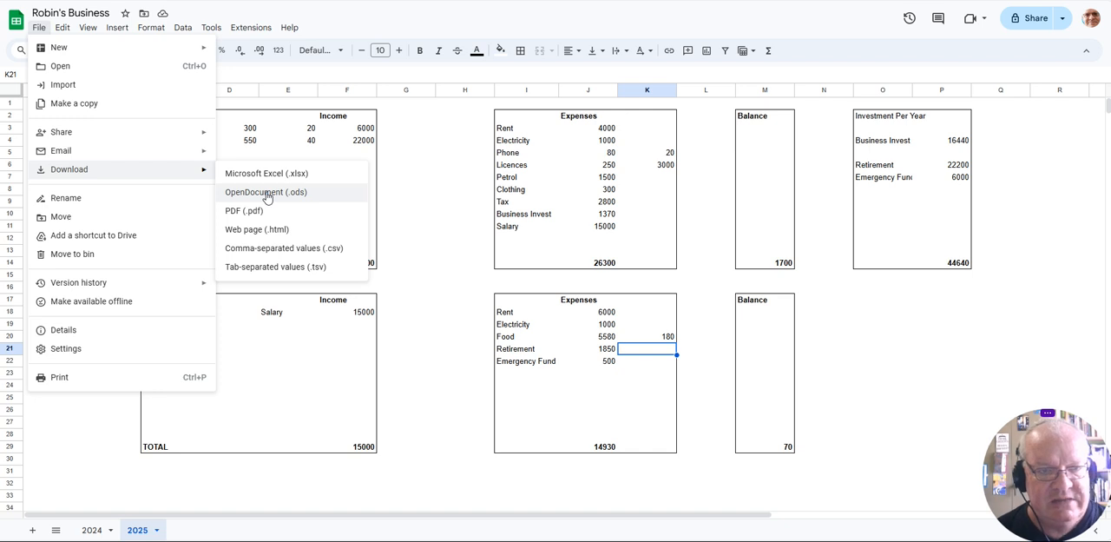
left_click(610, 514)
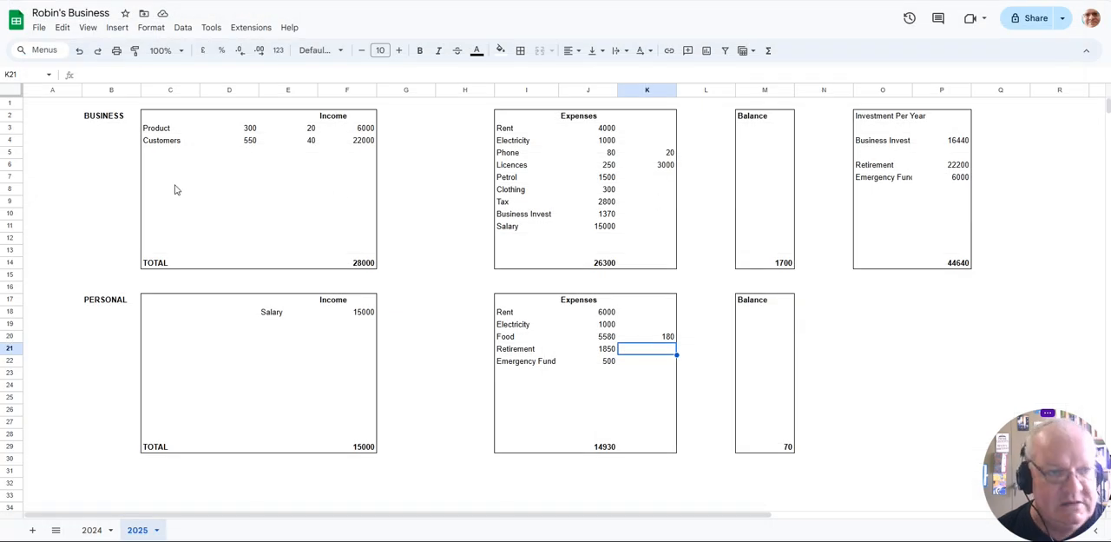
left_click(178, 177)
left_click(180, 141)
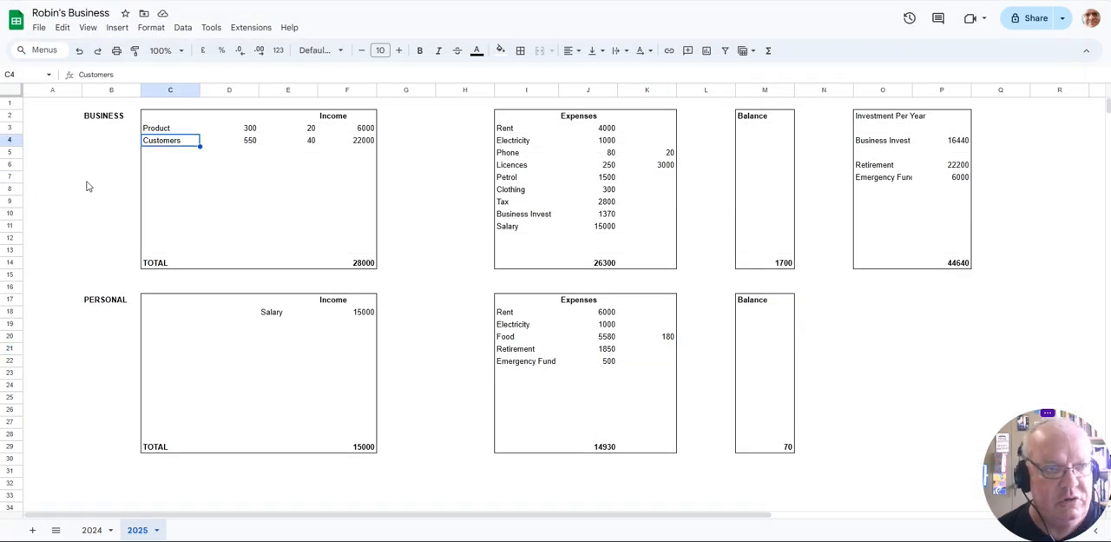